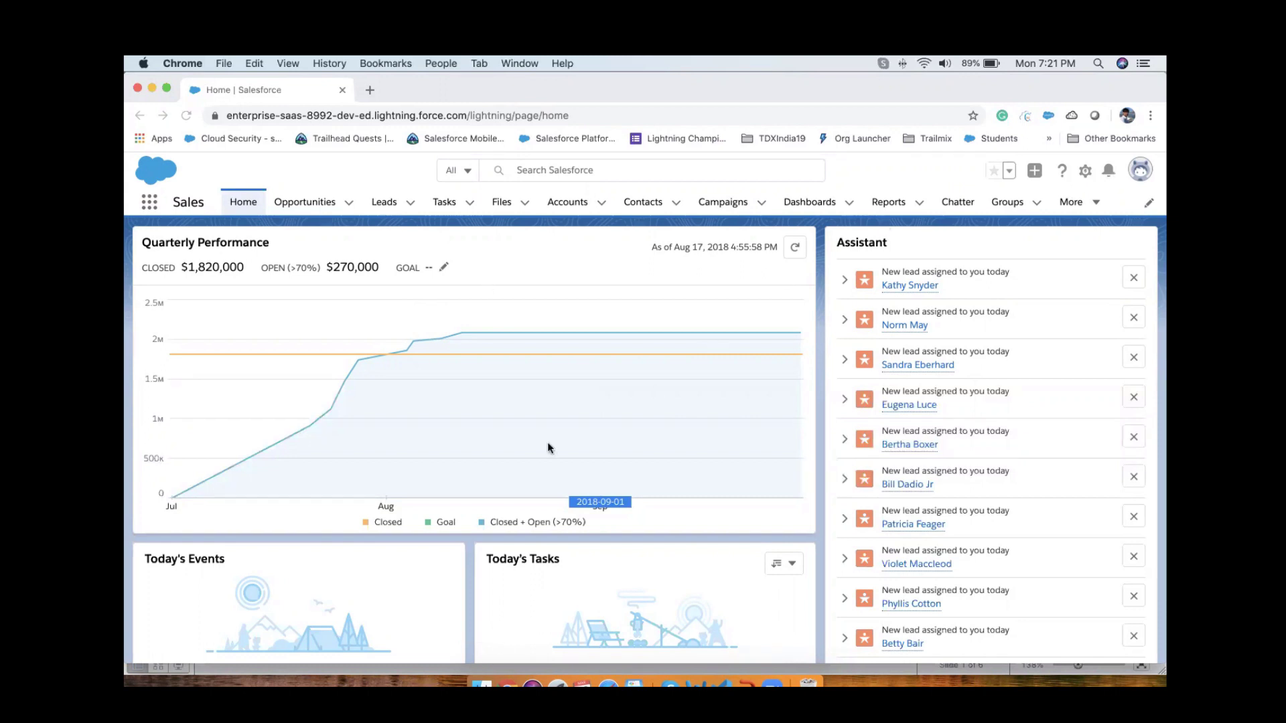
View the Accounts list, go to the Contacts list and start a new contact record.
{"action": "left_click", "coordinate": [566, 203]}
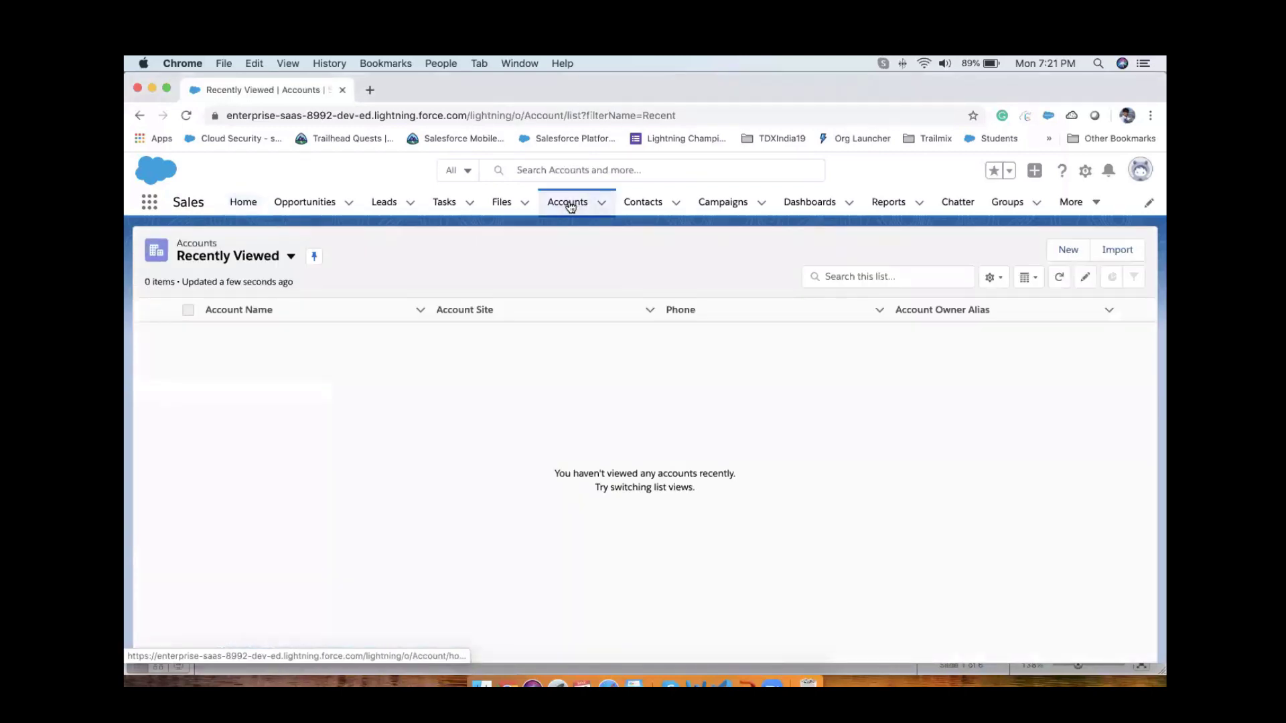
{"action": "left_click", "coordinate": [648, 204]}
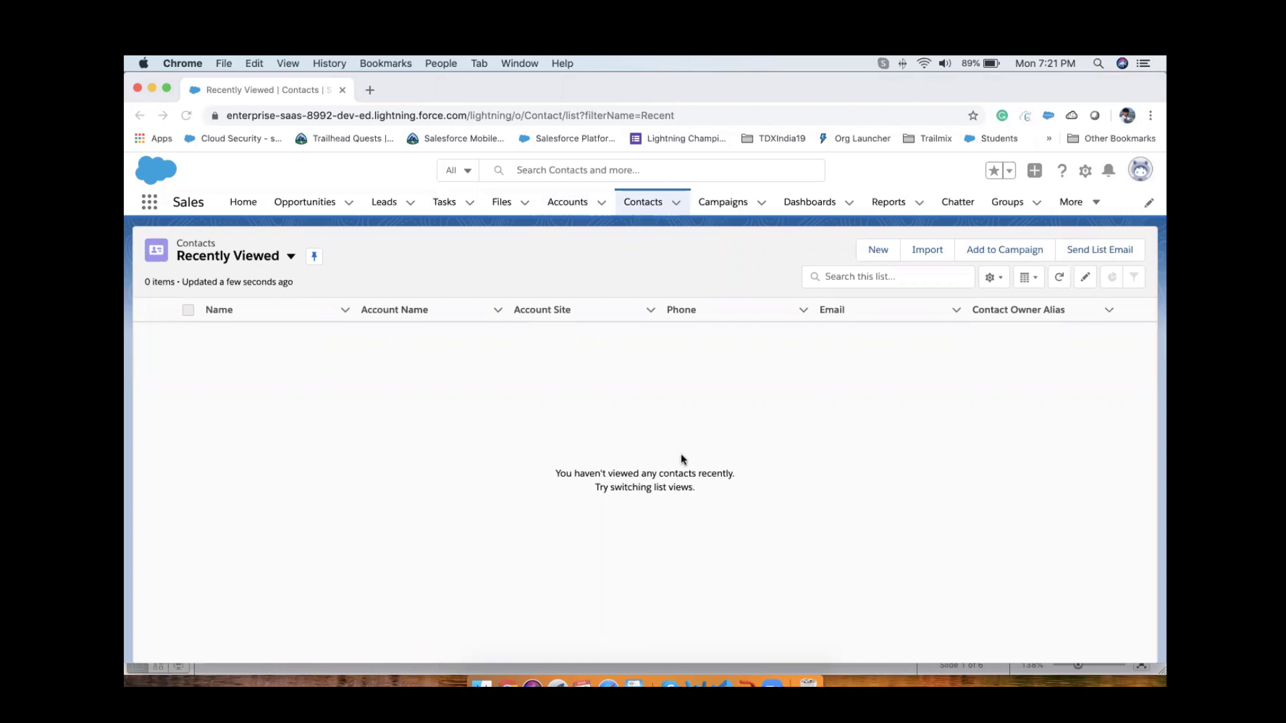
{"action": "left_click", "coordinate": [515, 225]}
{"action": "left_click", "coordinate": [647, 203]}
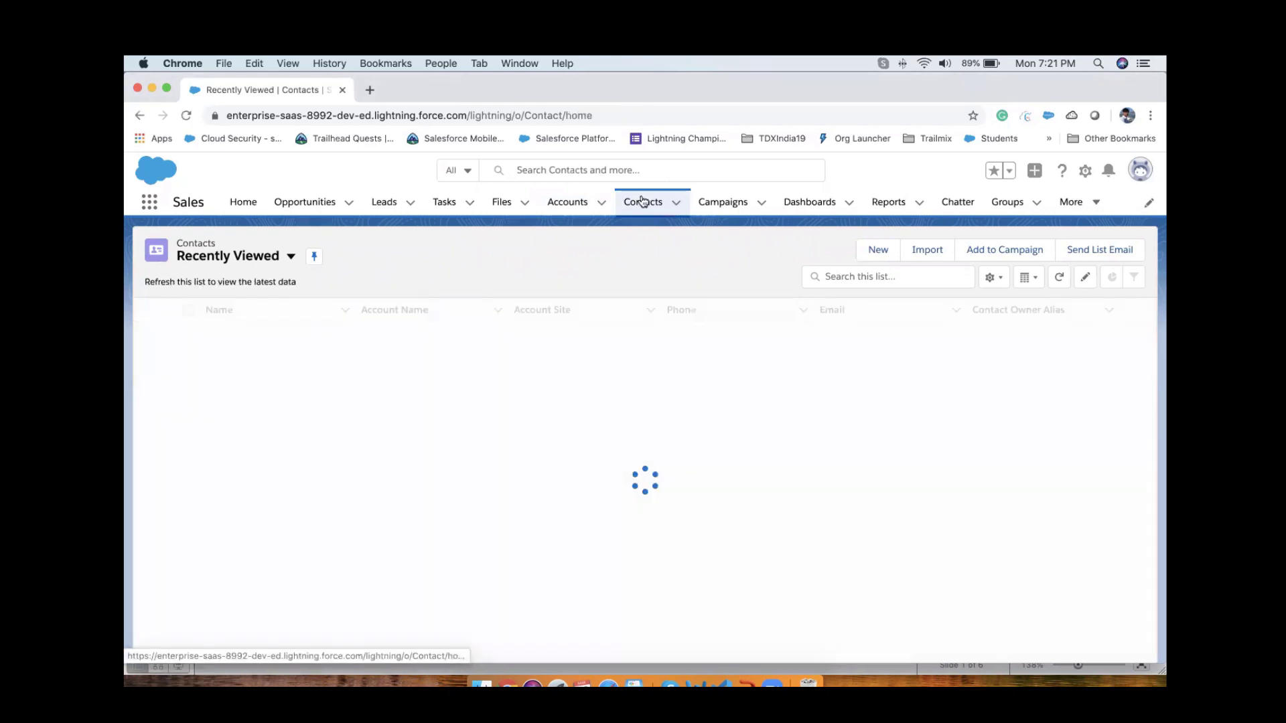
{"action": "left_click", "coordinate": [877, 249]}
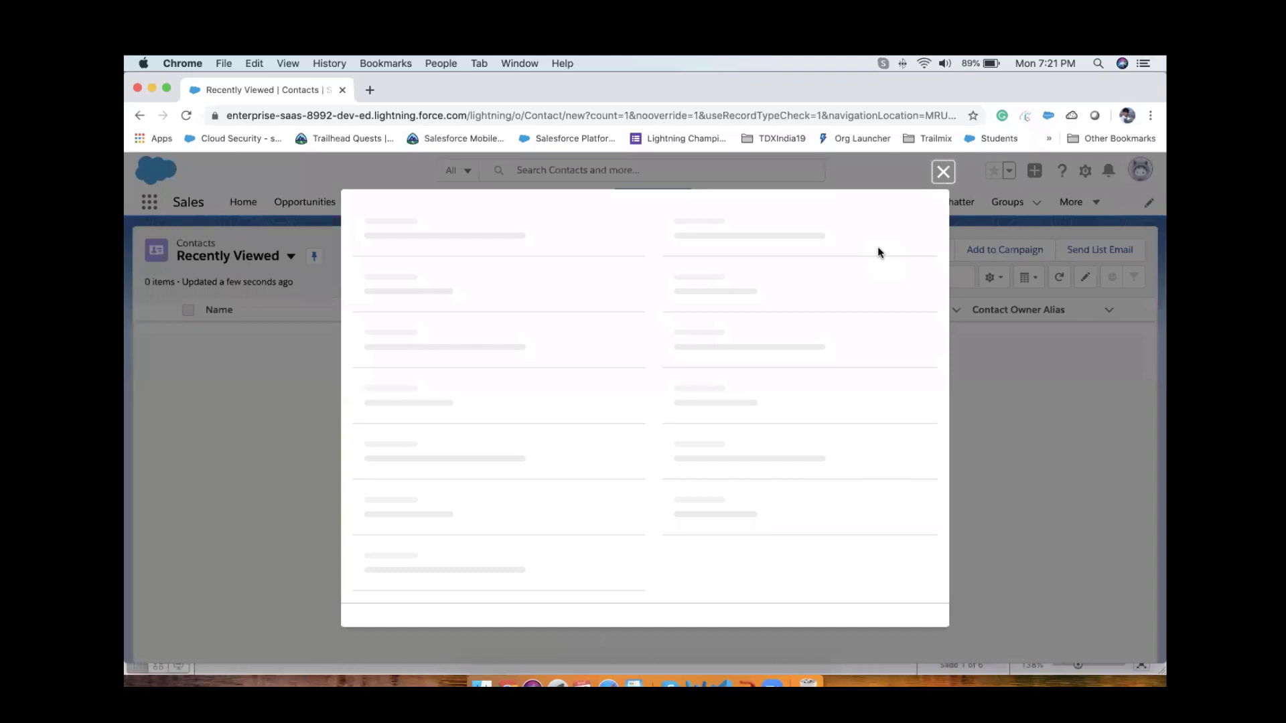
Start creating a new account from the new contact's Account Name lookup.
{"action": "scroll", "coordinate": [560, 409], "scroll_direction": "down", "scroll_amount": 5}
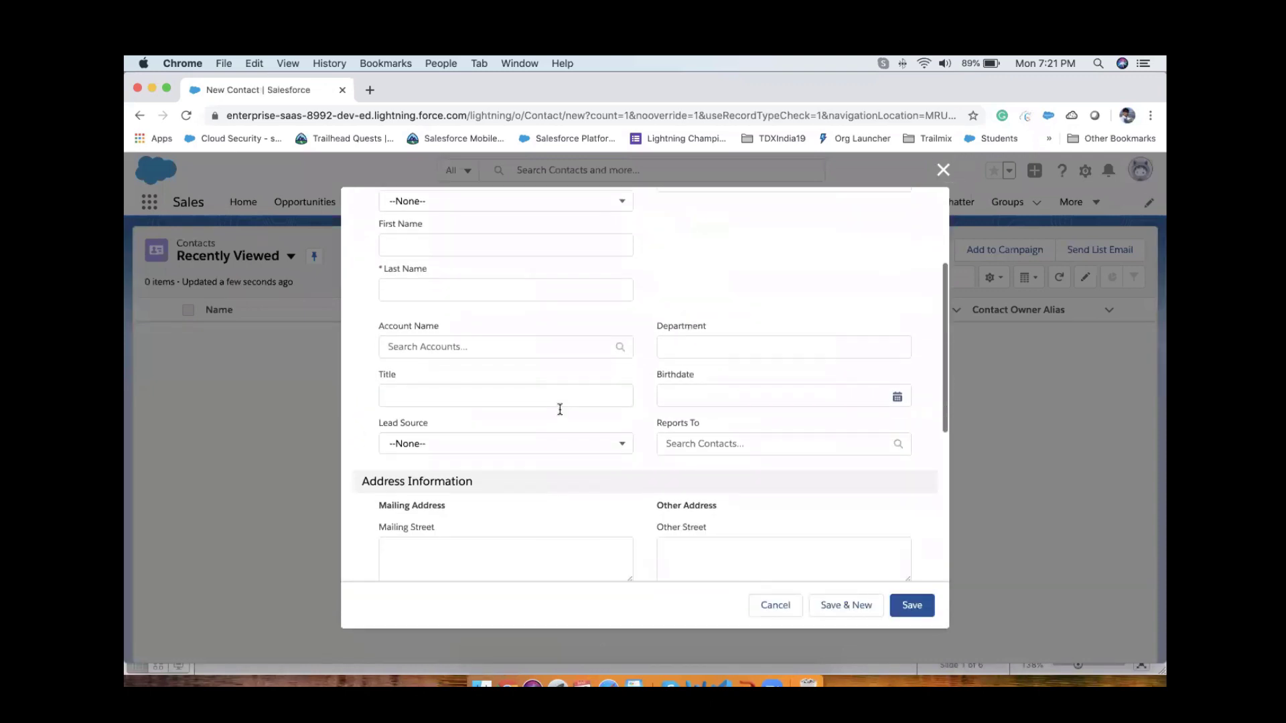
{"action": "left_click", "coordinate": [458, 346]}
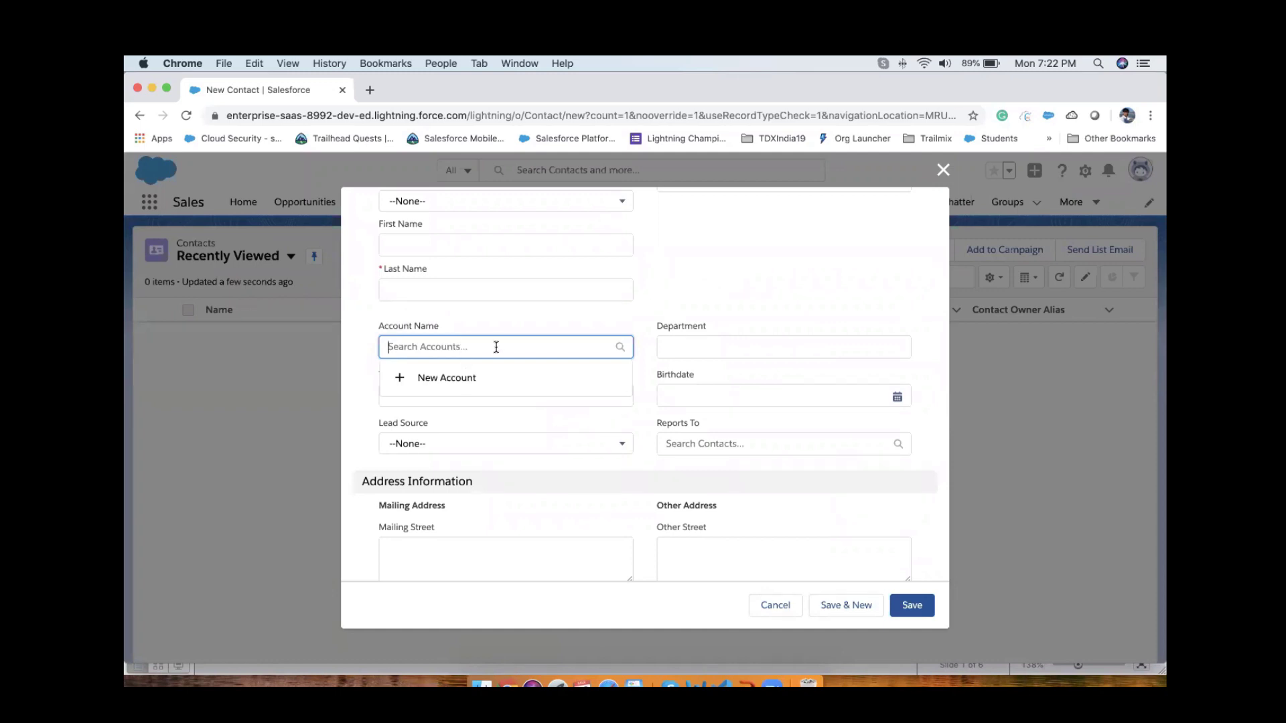
{"action": "type", "text": "a"}
{"action": "key", "text": "BackSpace"}
{"action": "left_click", "coordinate": [436, 377]}
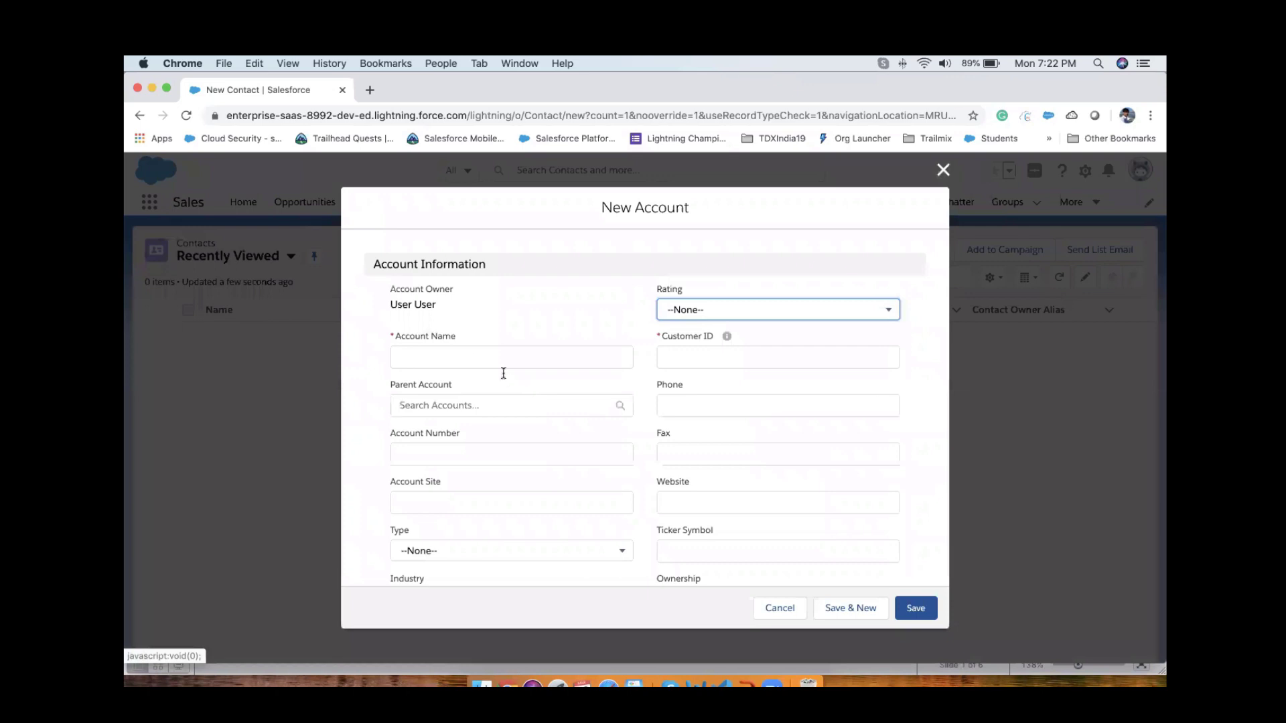
Name the account Demo Session, fill in its required customer ID and save it.
{"action": "left_click", "coordinate": [470, 360]}
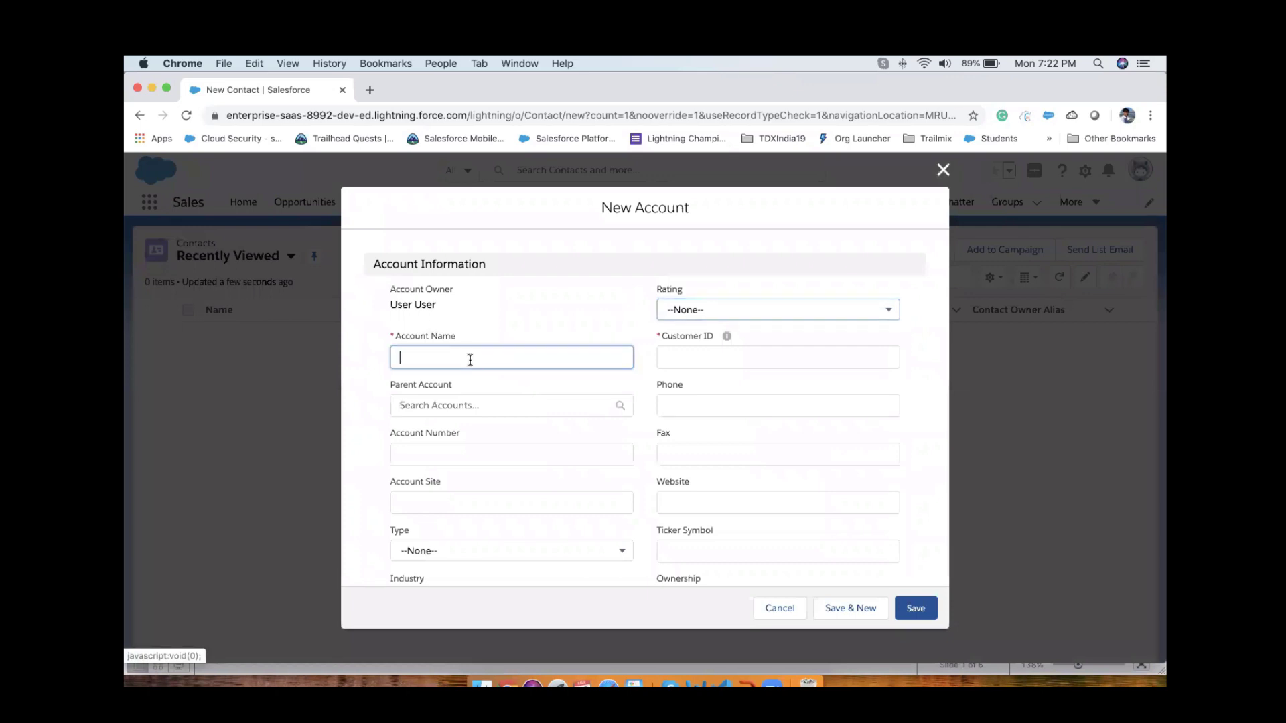
{"action": "type", "text": "Demo Session"}
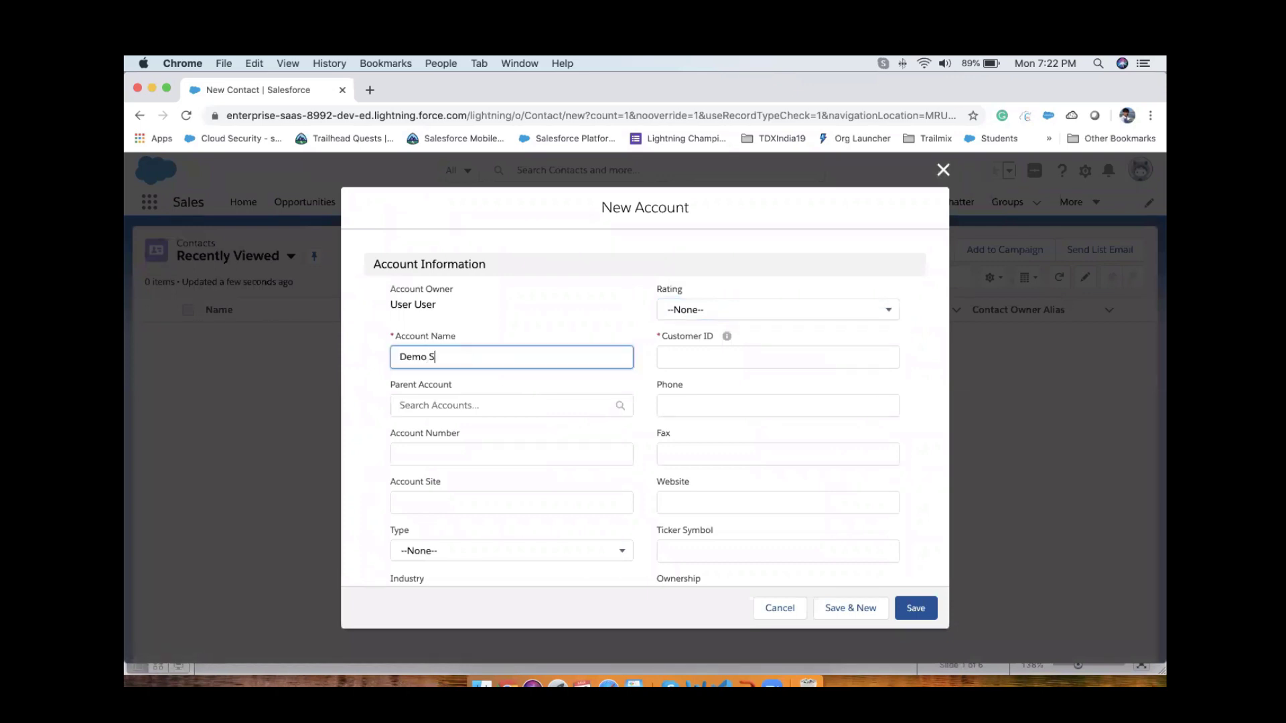
{"action": "left_click", "coordinate": [703, 350]}
{"action": "type", "text": "1234"}
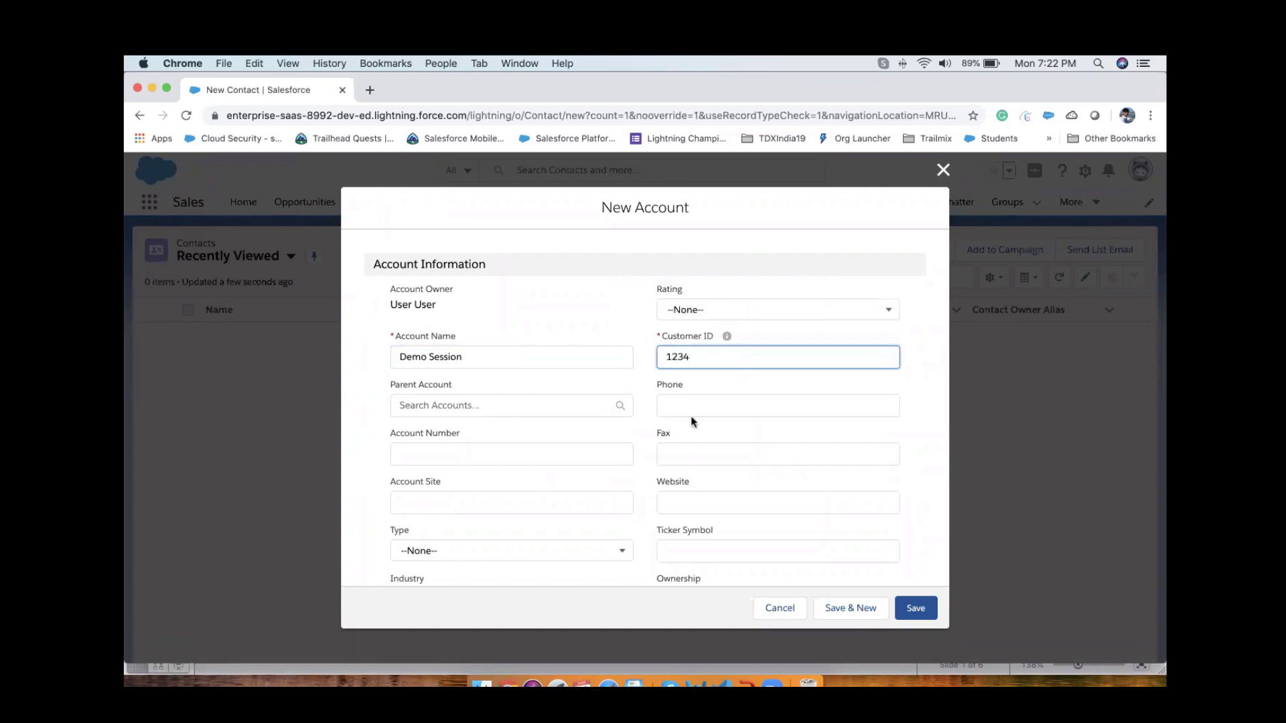
{"action": "scroll", "coordinate": [690, 415], "scroll_direction": "down", "scroll_amount": 3}
{"action": "scroll", "coordinate": [692, 422], "scroll_direction": "down", "scroll_amount": 3}
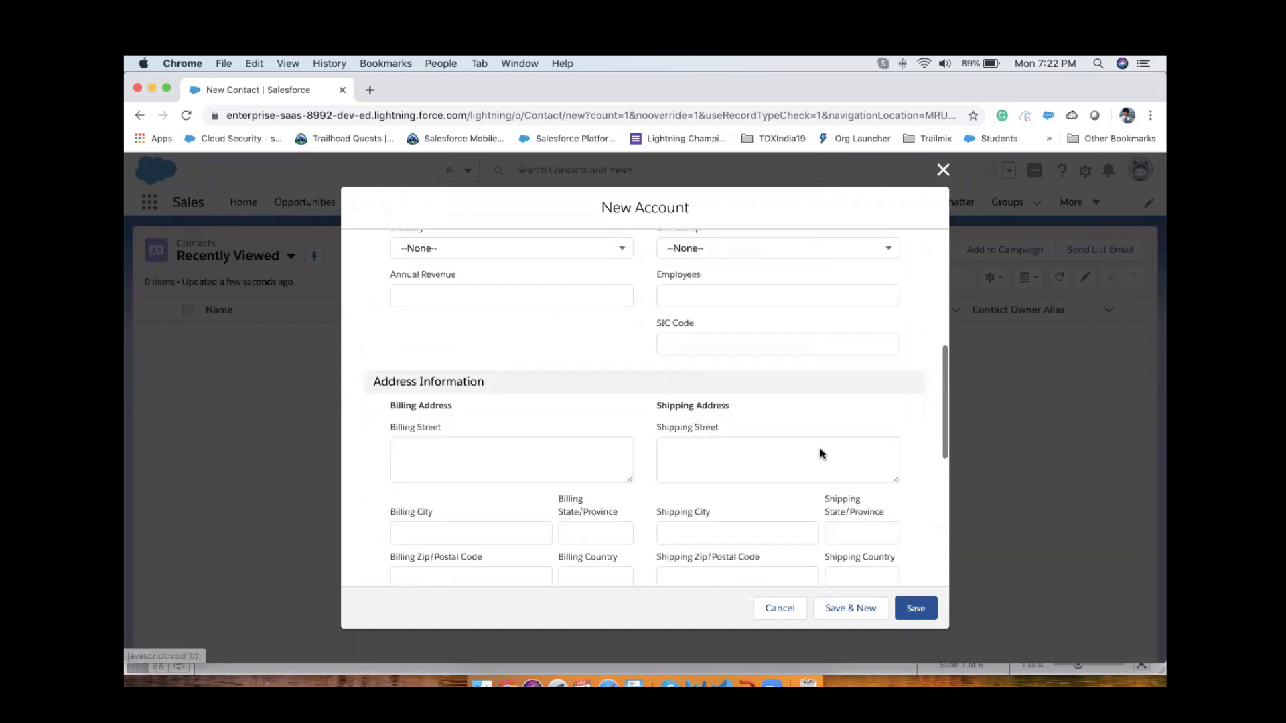
{"action": "left_click", "coordinate": [915, 609]}
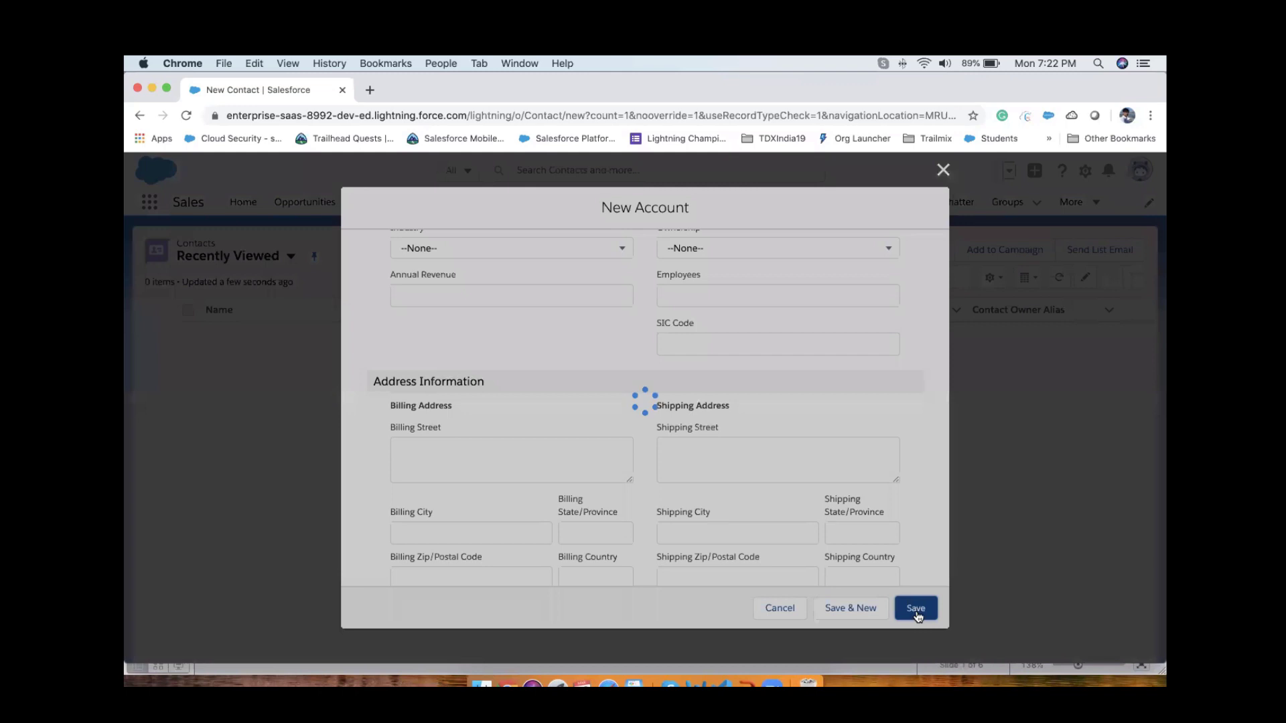
Set the contact's salutation to Mr. and enter the contact's last name.
{"action": "scroll", "coordinate": [667, 428], "scroll_direction": "up", "scroll_amount": 3}
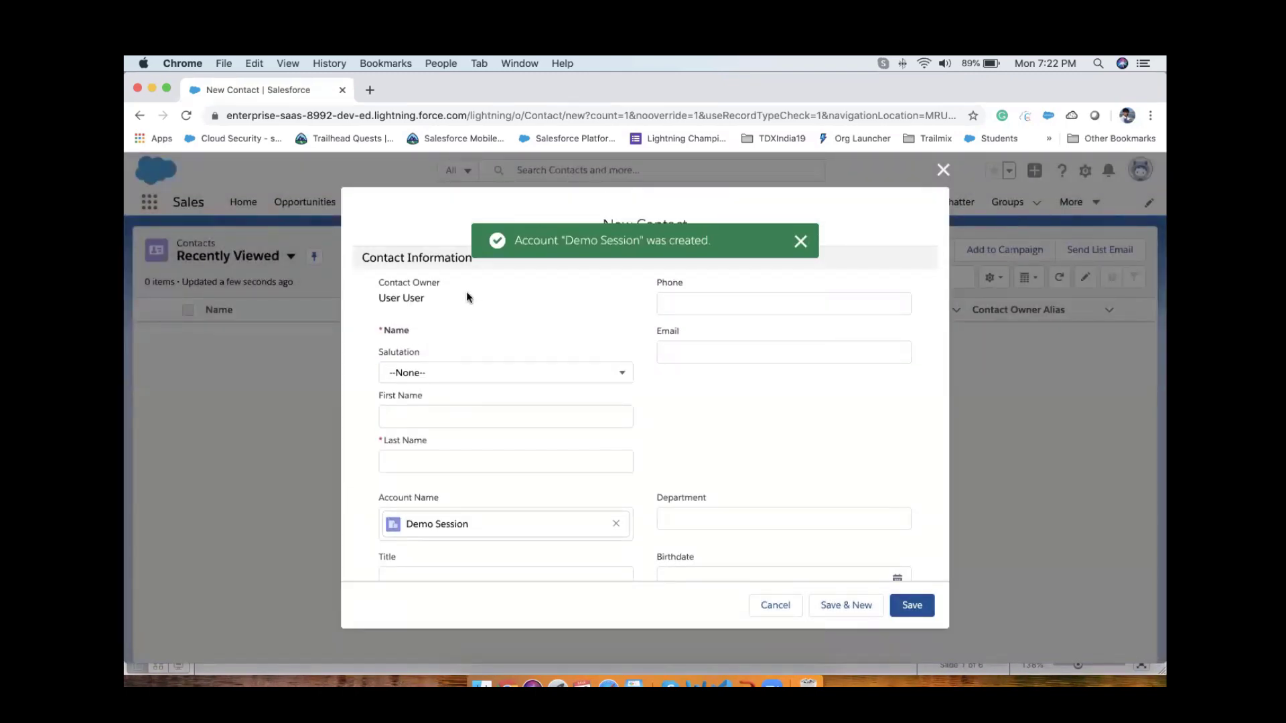
{"action": "left_click", "coordinate": [443, 375]}
{"action": "left_click", "coordinate": [430, 427]}
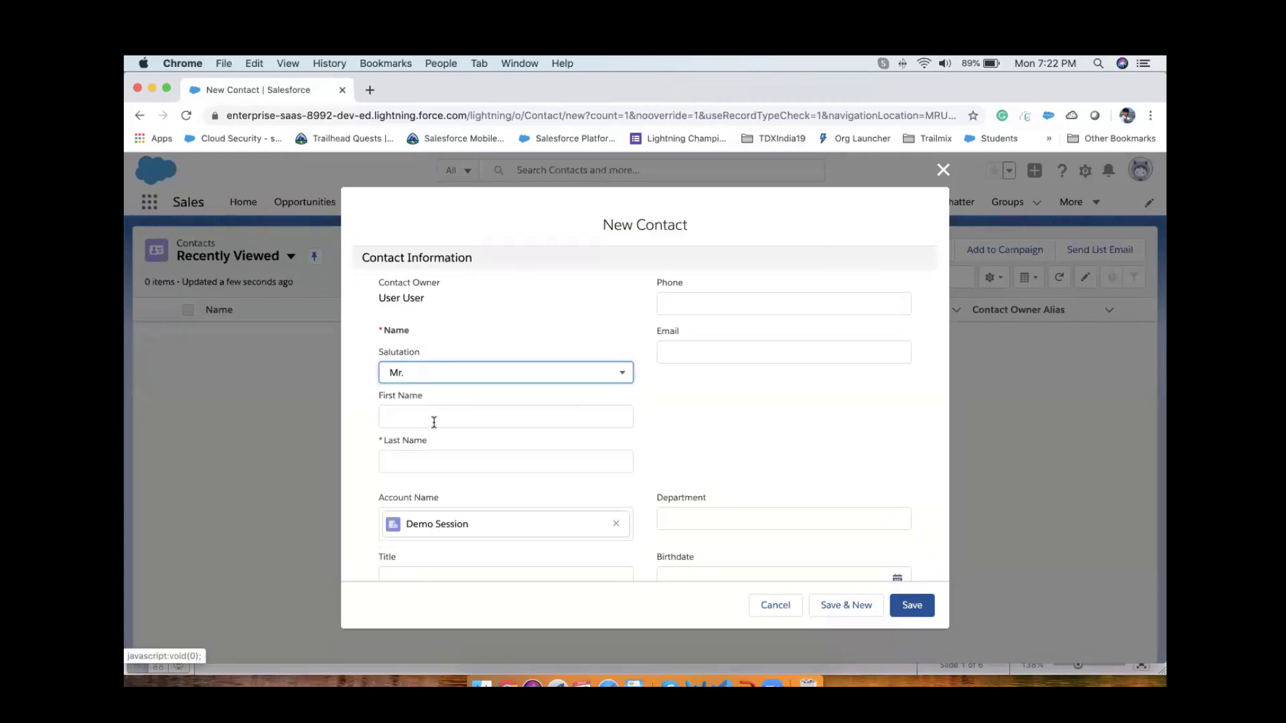
{"action": "left_click", "coordinate": [425, 458]}
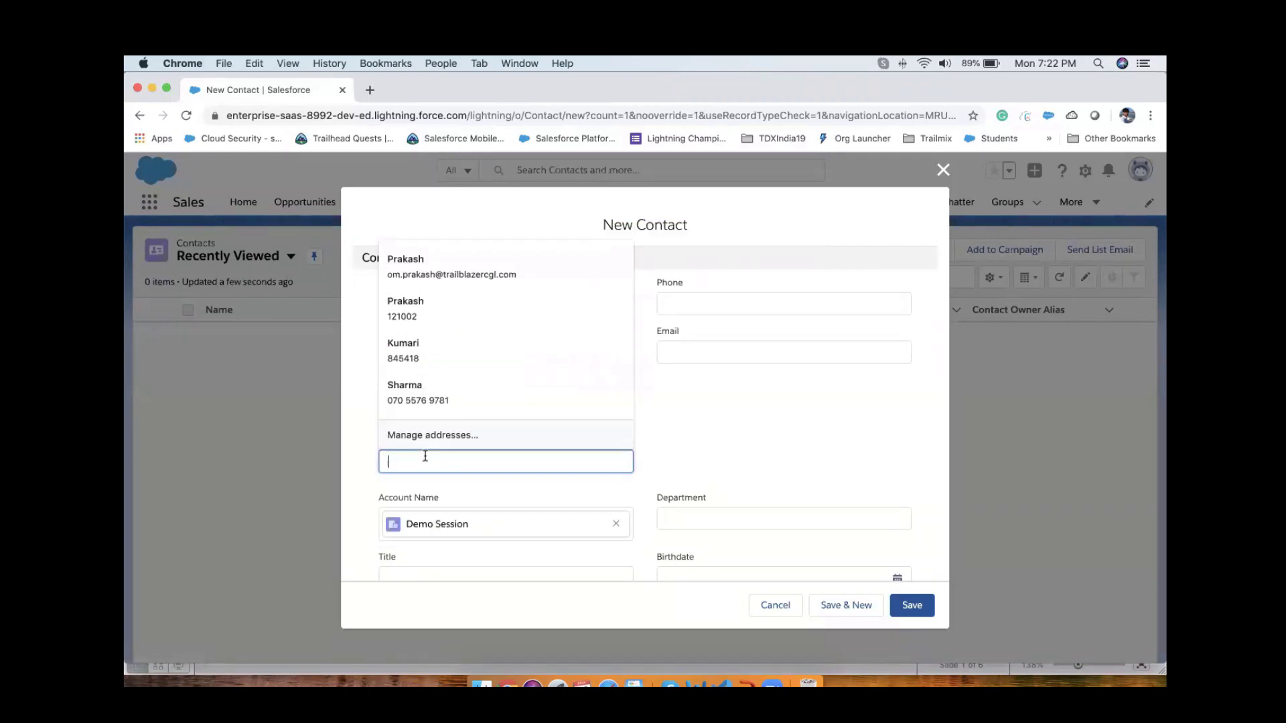
{"action": "type", "text": "User"}
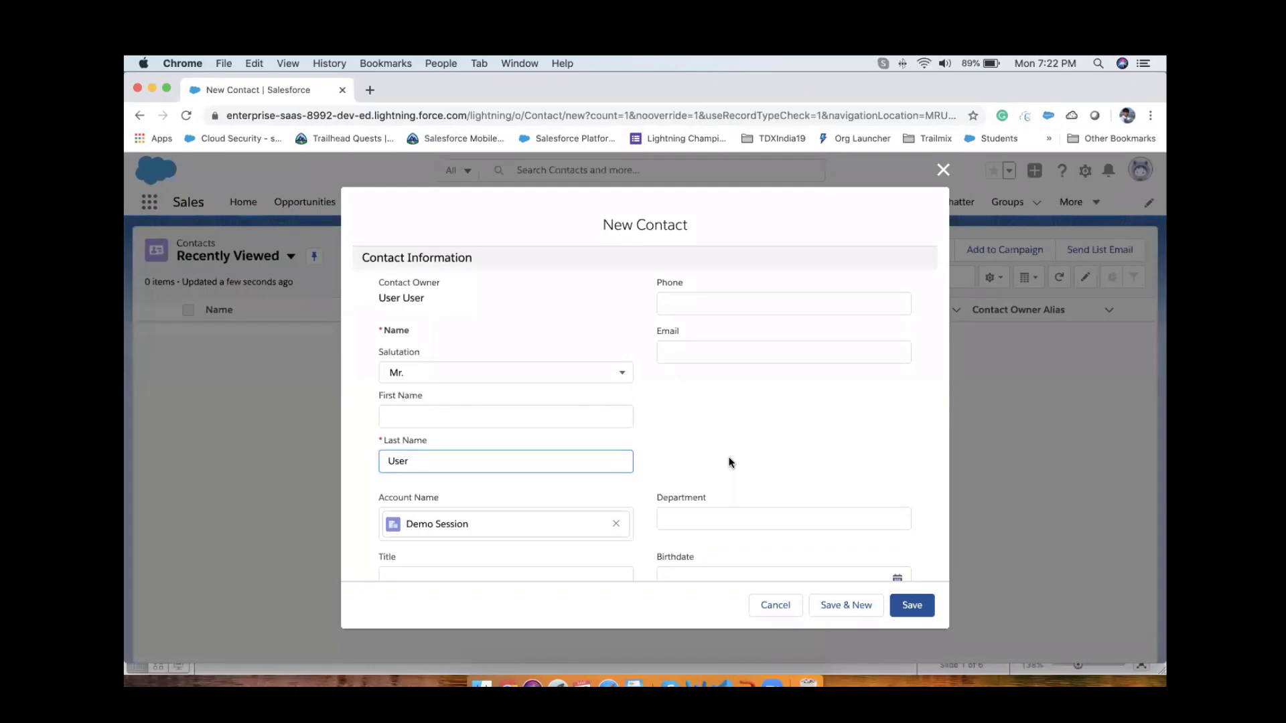
{"action": "scroll", "coordinate": [730, 462], "scroll_direction": "down", "scroll_amount": 5}
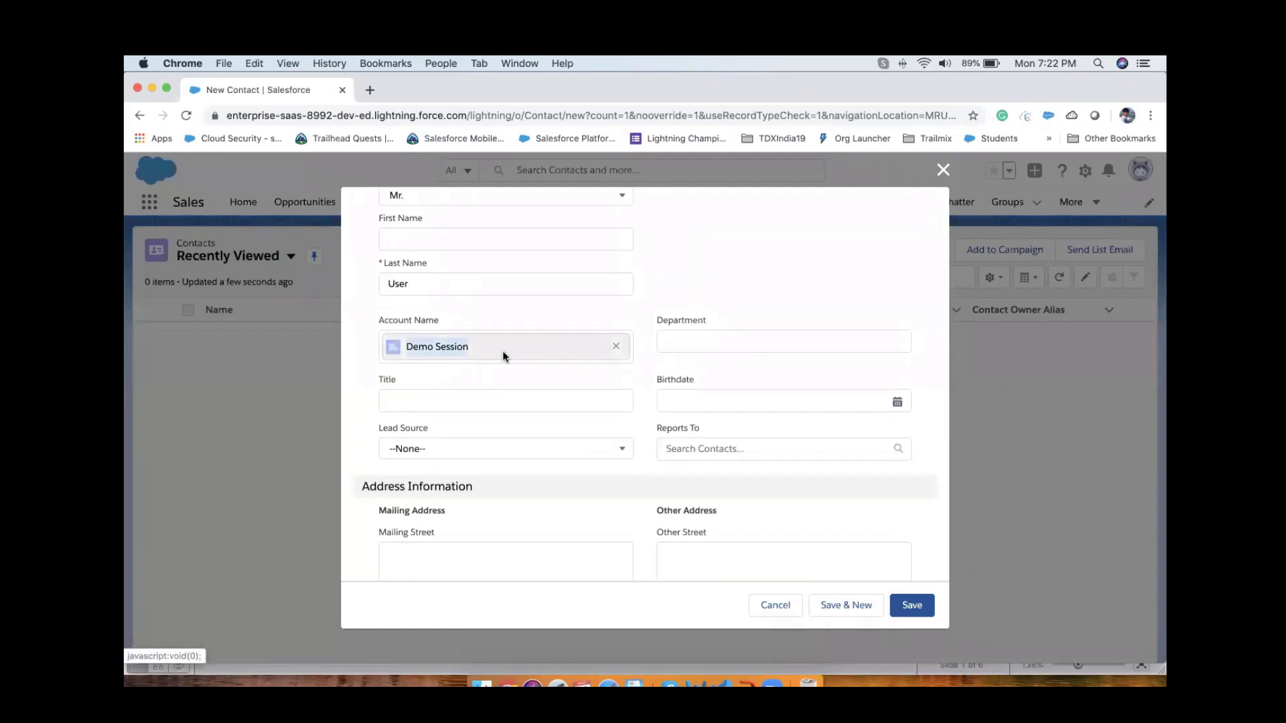
{"action": "left_click", "coordinate": [459, 393]}
{"action": "type", "text": "Demo Session"}
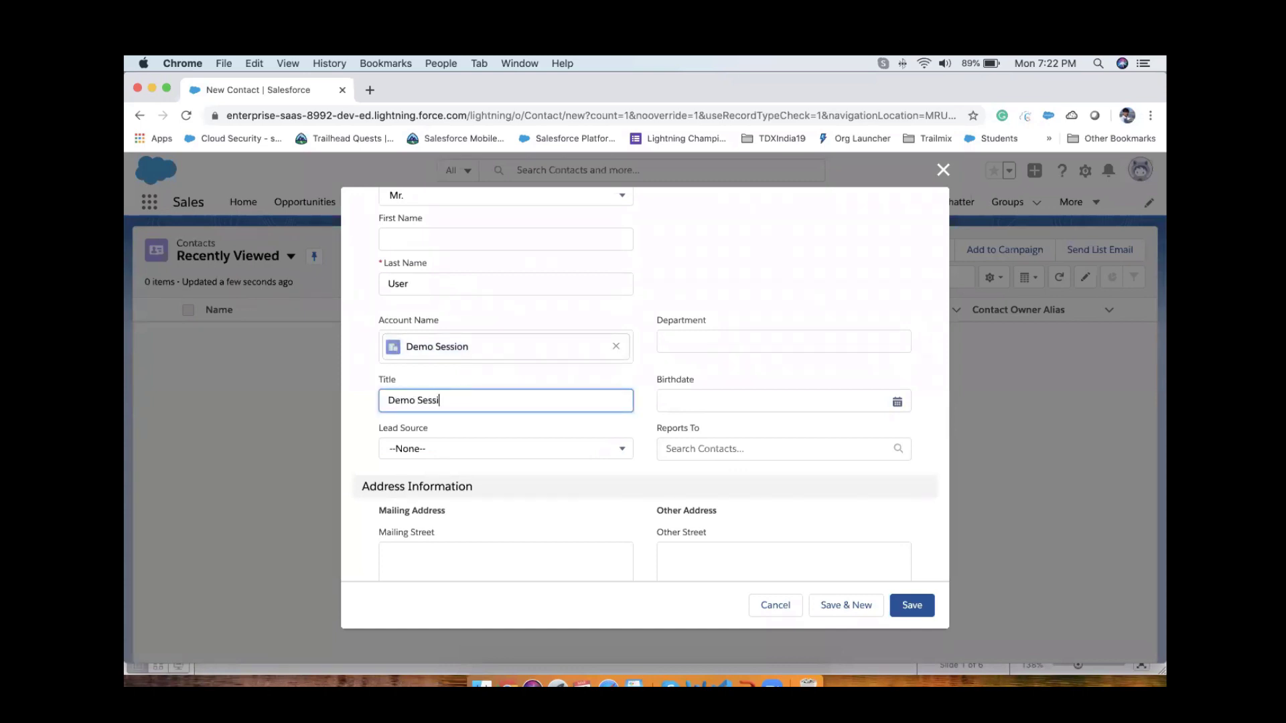
{"action": "key", "text": "super+a"}
{"action": "key", "text": "super+x"}
Clear the contact's Account Name, search accounts for "demo" and select Demo Session again.
{"action": "left_click", "coordinate": [616, 345]}
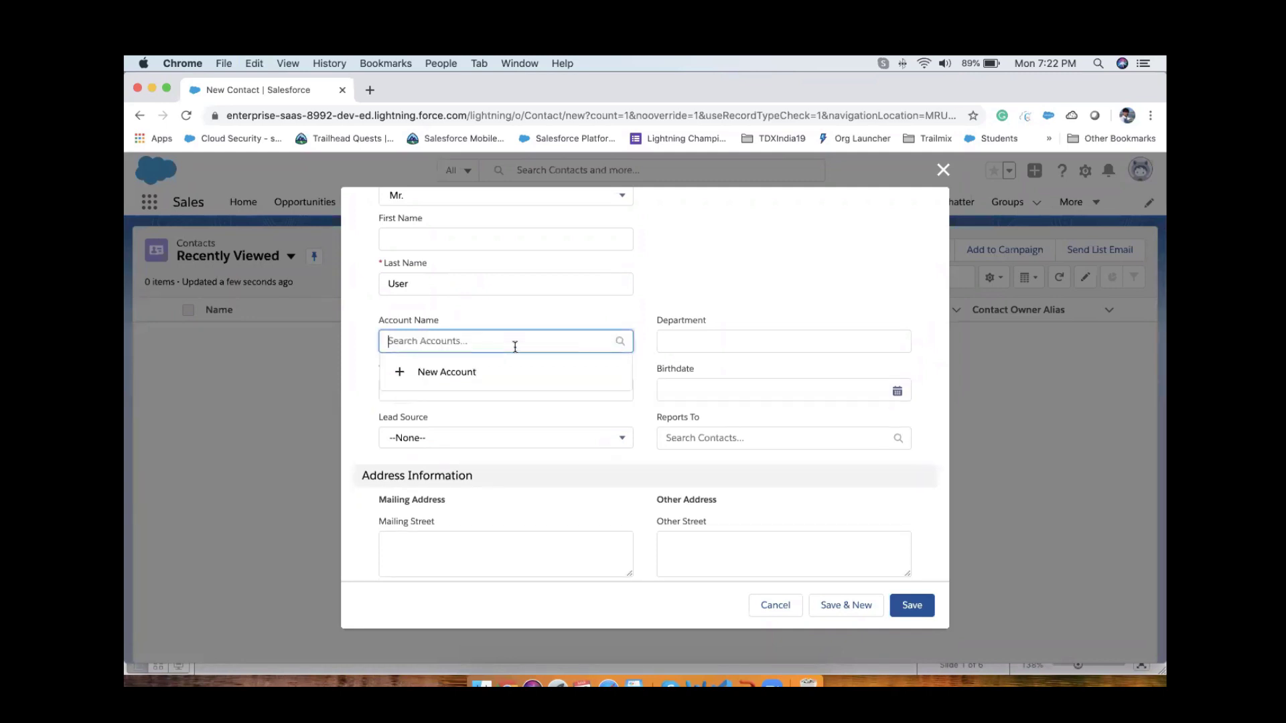
{"action": "type", "text": "dem"}
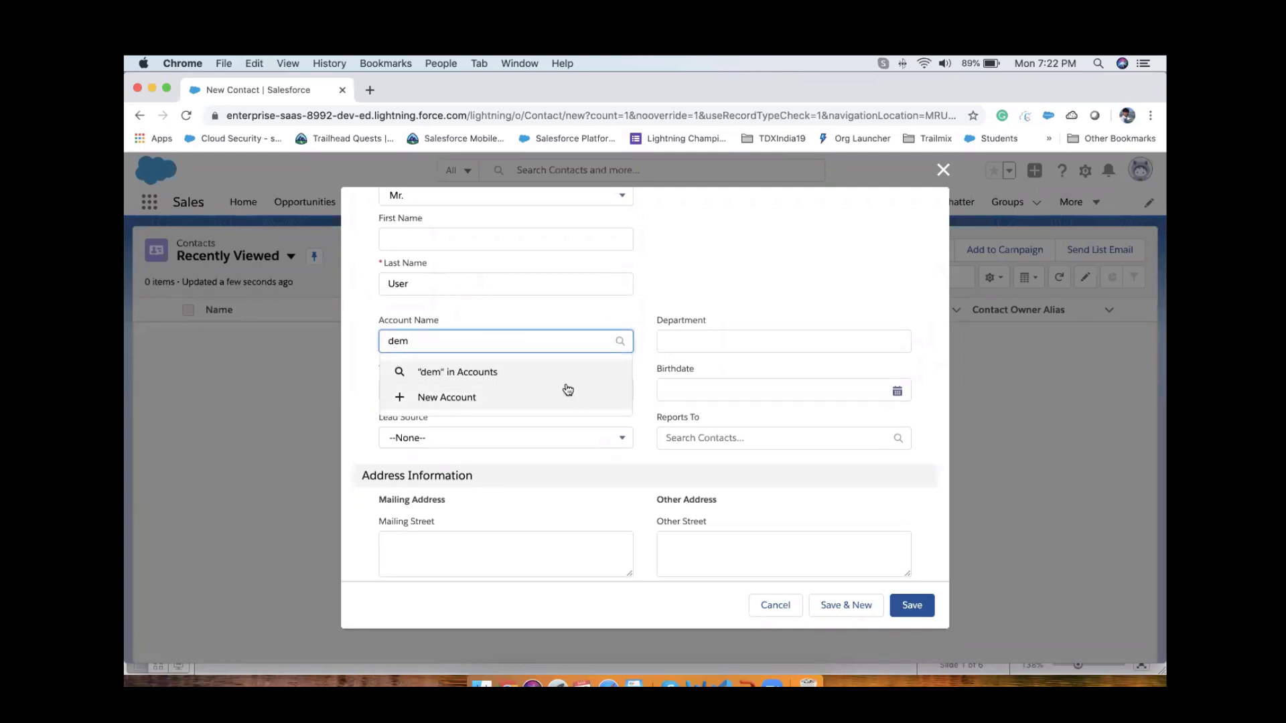
{"action": "type", "text": "o"}
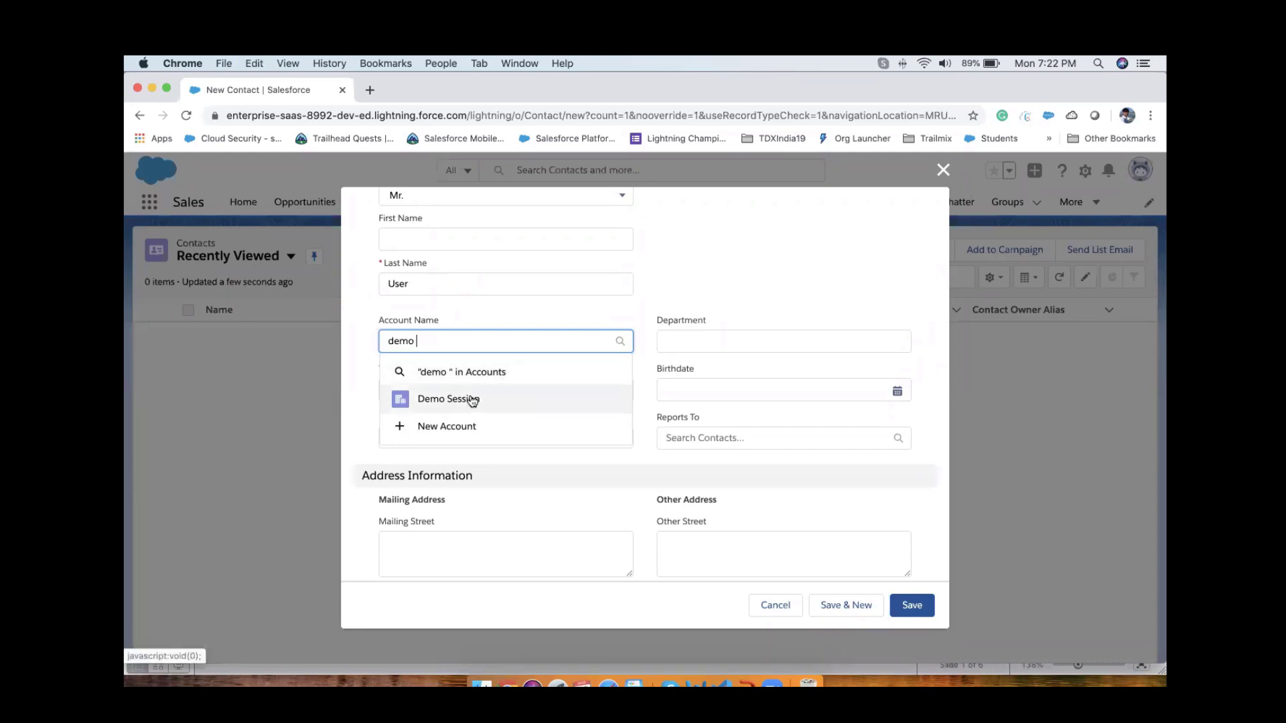
{"action": "left_click", "coordinate": [472, 399]}
Review the contact's Account Name field, save the new contact and dismiss the notification.
{"action": "scroll", "coordinate": [492, 335], "scroll_direction": "up", "scroll_amount": 2}
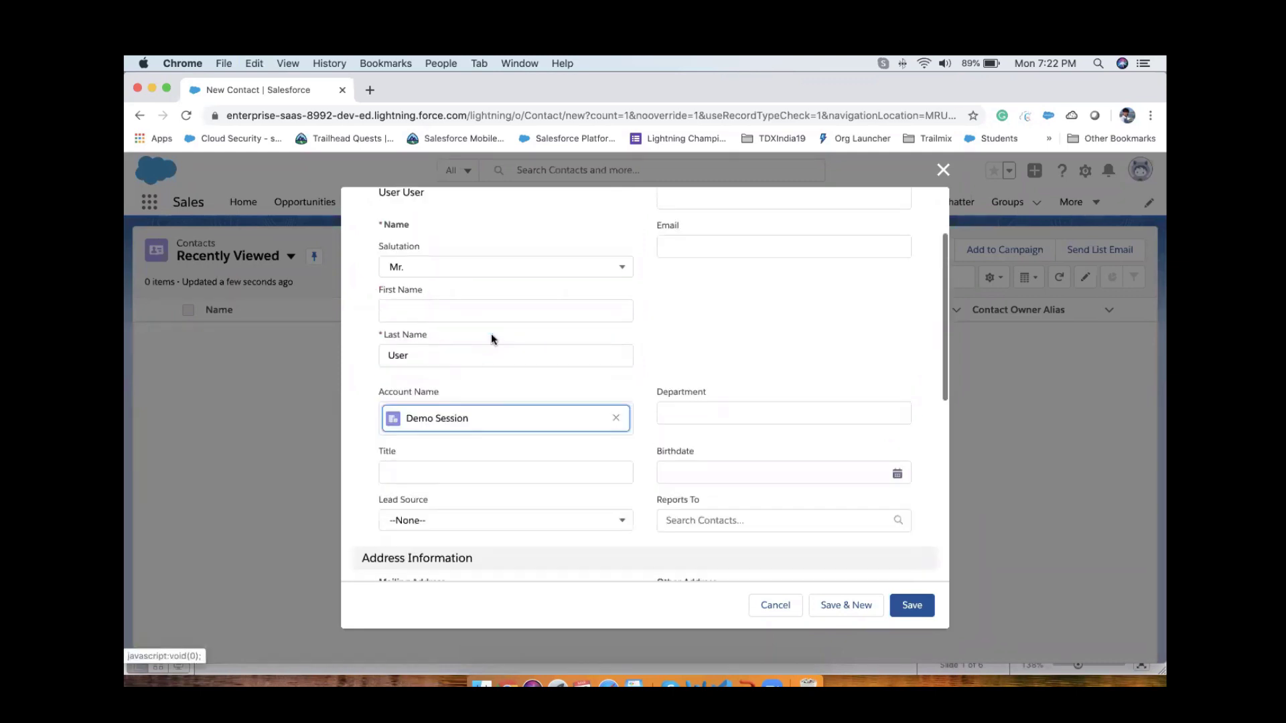
{"action": "scroll", "coordinate": [492, 334], "scroll_direction": "up", "scroll_amount": 2}
{"action": "scroll", "coordinate": [474, 410], "scroll_direction": "down", "scroll_amount": 3}
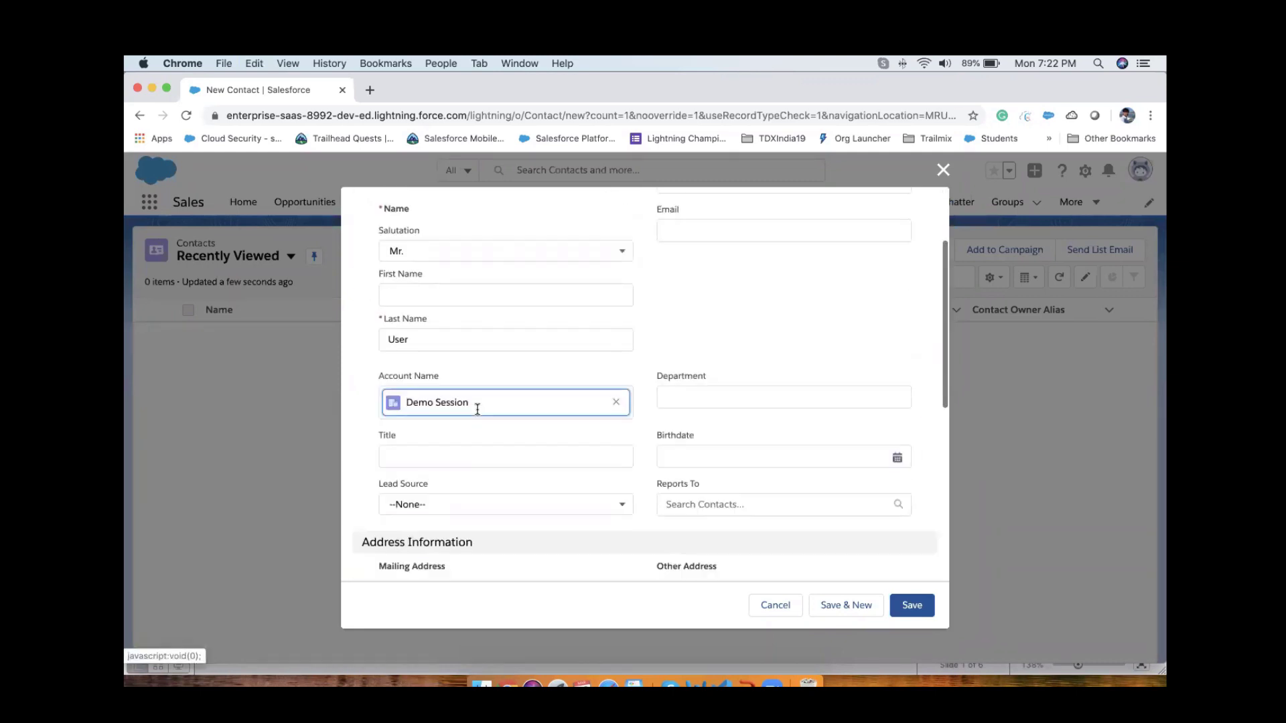
{"action": "scroll", "coordinate": [477, 410], "scroll_direction": "down", "scroll_amount": 1}
{"action": "left_click_drag", "start_coordinate": [376, 343], "coordinate": [482, 351]}
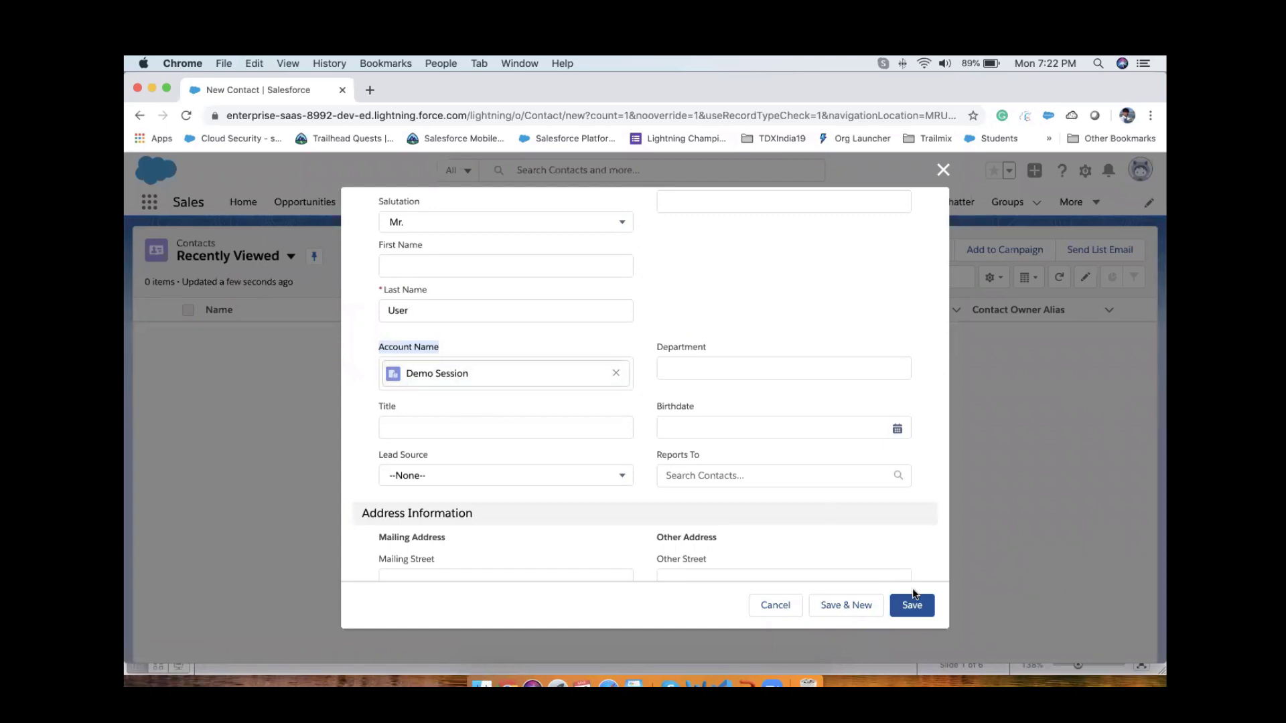
{"action": "left_click", "coordinate": [910, 606]}
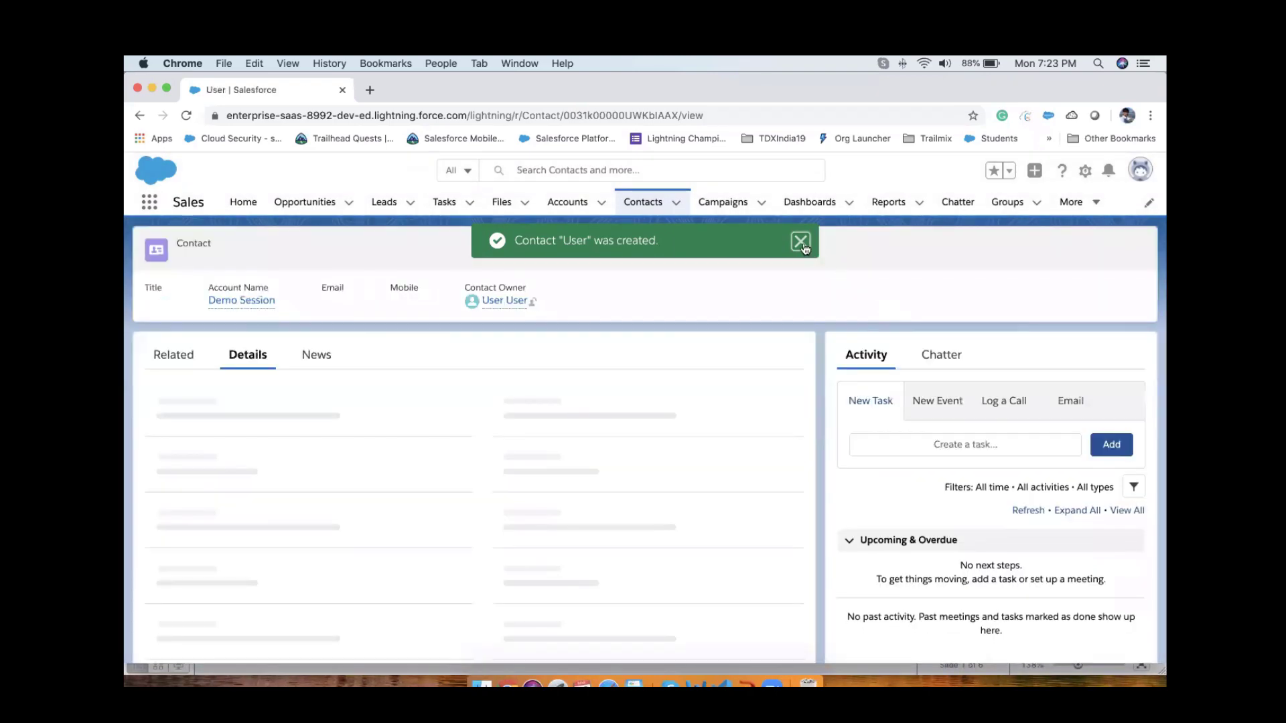
{"action": "left_click", "coordinate": [800, 241]}
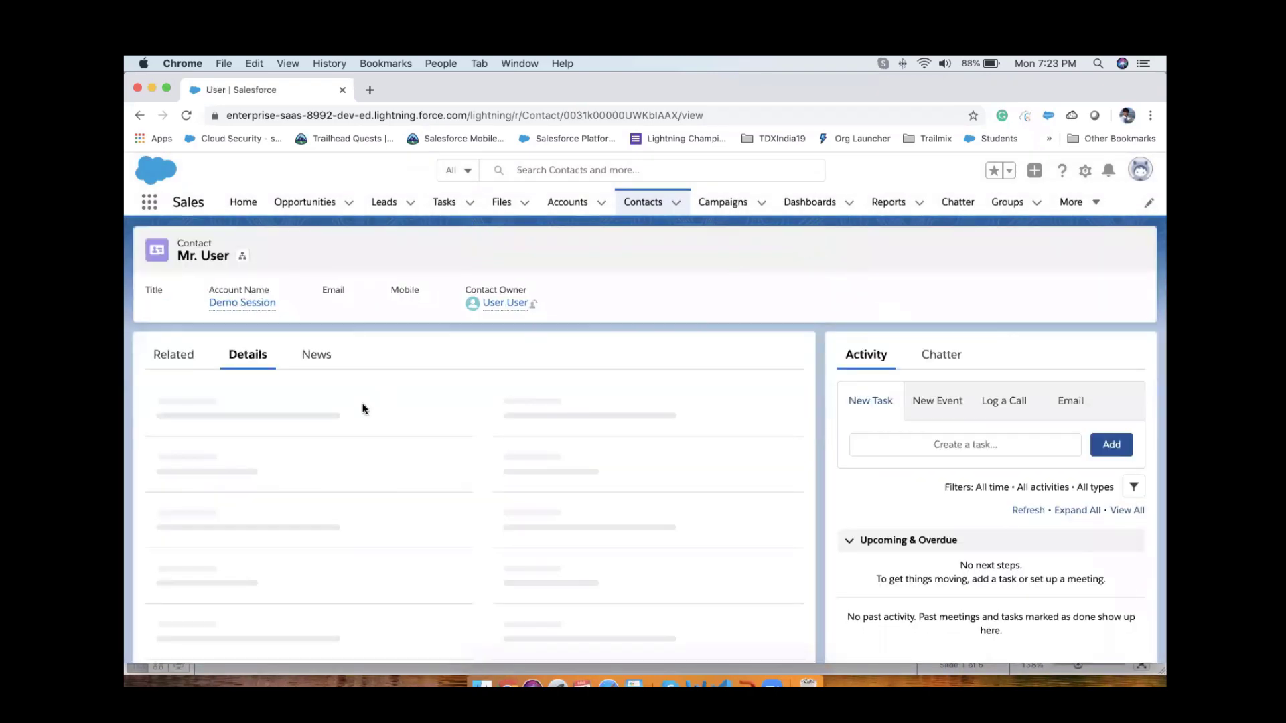
Find the Account Name on the saved contact's details and open the linked Demo Session account in a separate browser tab.
{"action": "scroll", "coordinate": [420, 379], "scroll_direction": "down", "scroll_amount": 2}
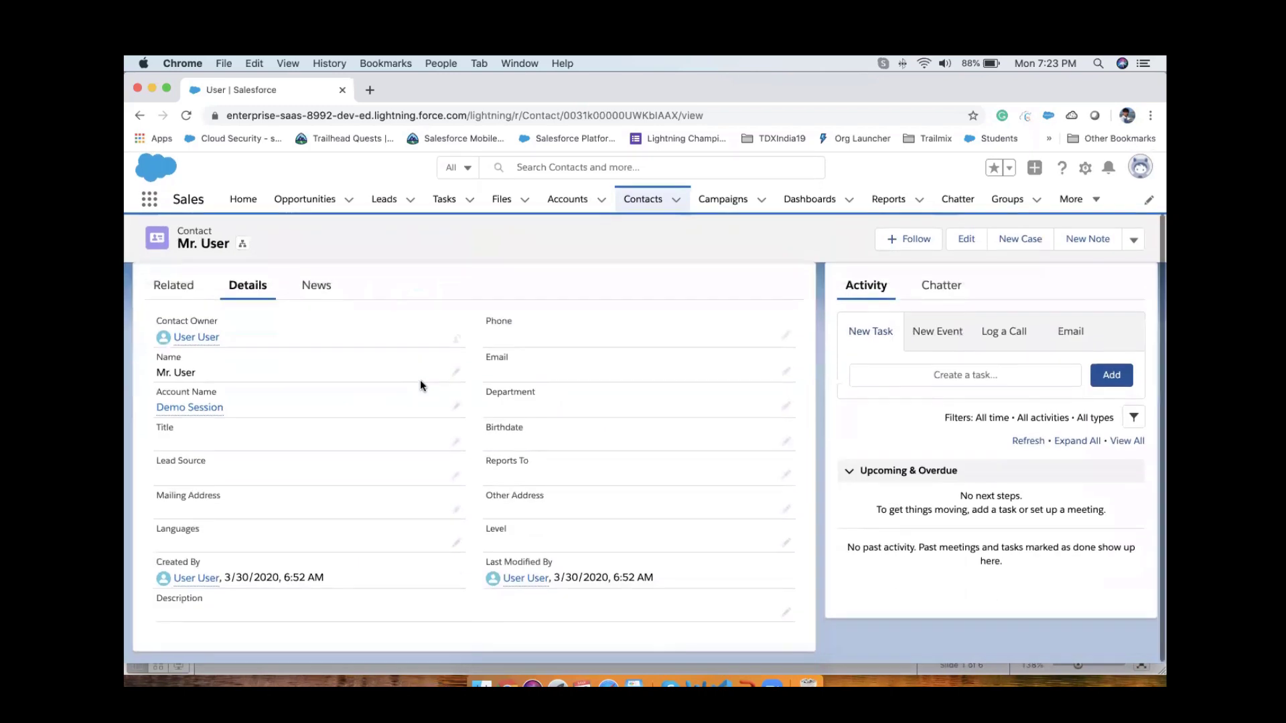
{"action": "left_click_drag", "start_coordinate": [155, 394], "coordinate": [236, 395]}
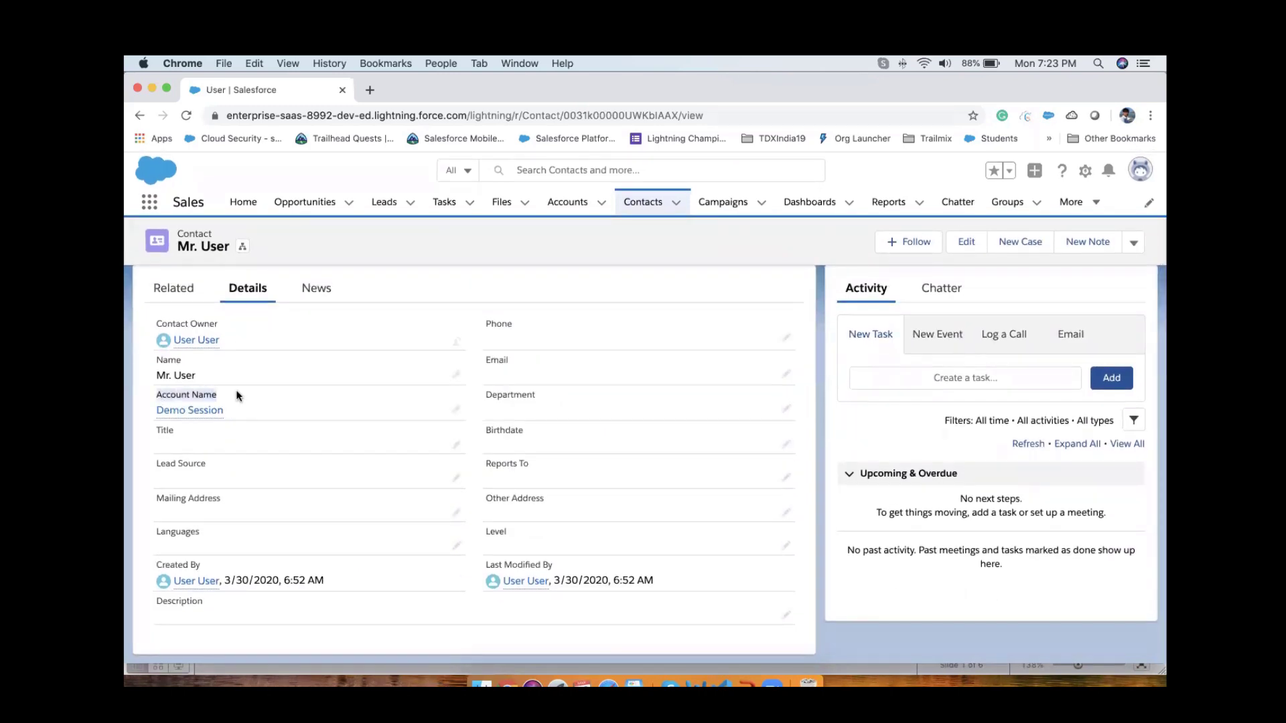
{"action": "left_click", "coordinate": [211, 417], "text": "super"}
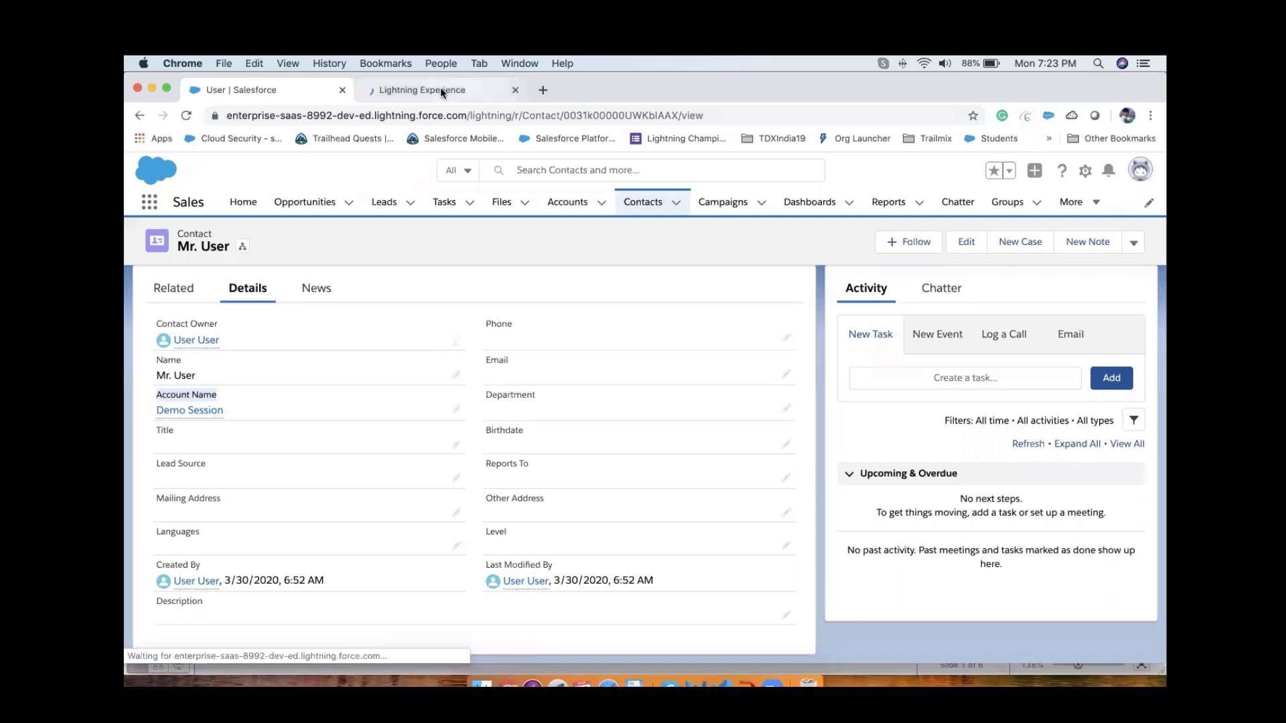
{"action": "left_click", "coordinate": [440, 90]}
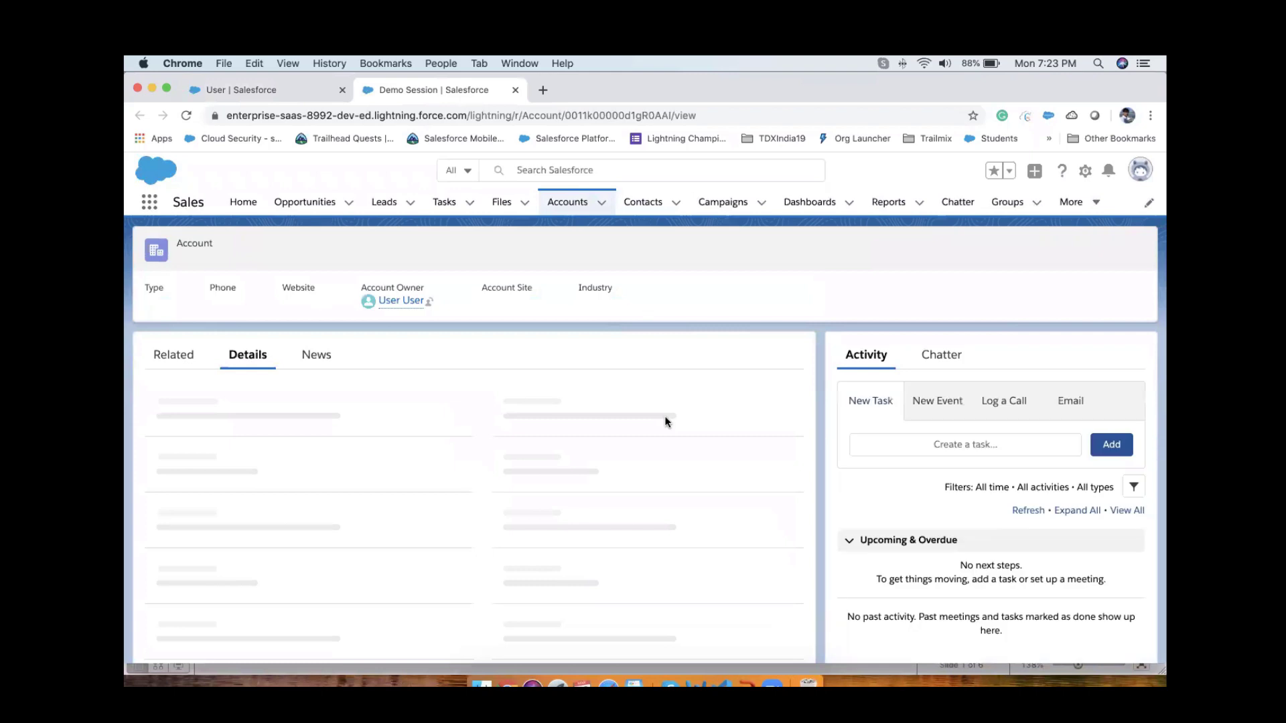
Compare the contact's Account Name with the related contacts on the Demo Session account, ending back on the contact record.
{"action": "left_click", "coordinate": [275, 90]}
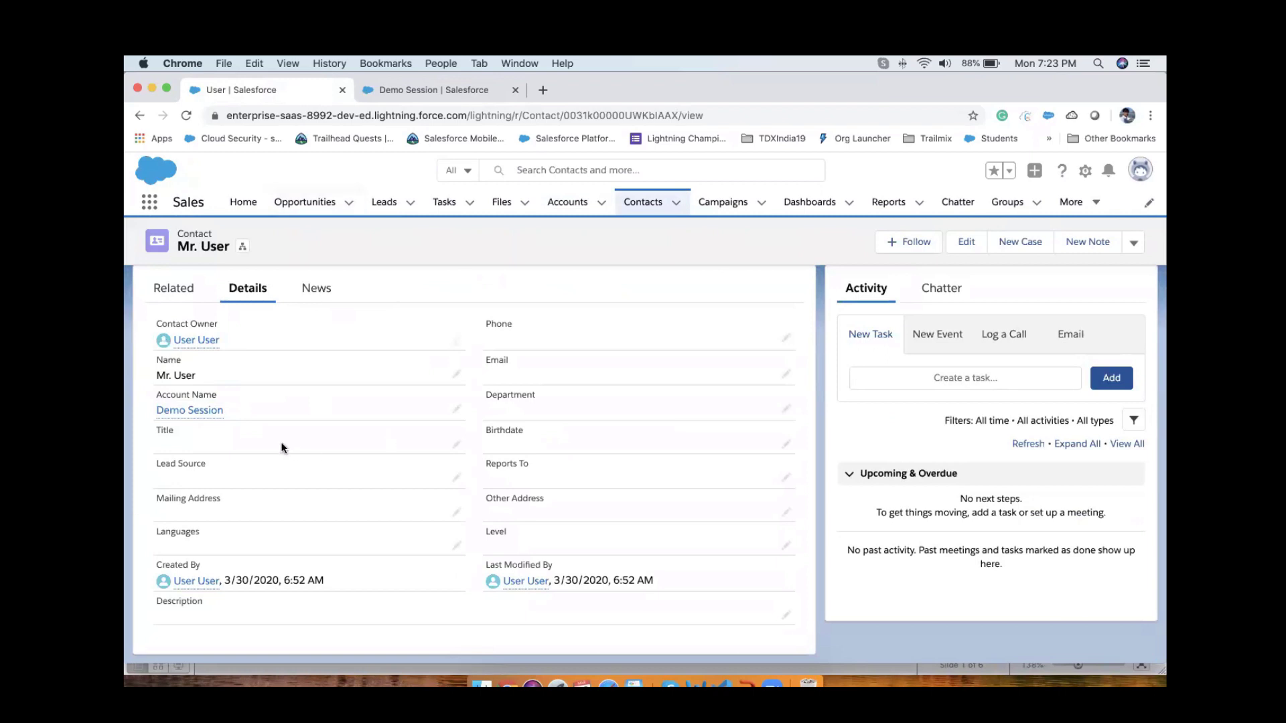
{"action": "left_click_drag", "start_coordinate": [228, 410], "coordinate": [150, 410]}
{"action": "left_click", "coordinate": [418, 89]}
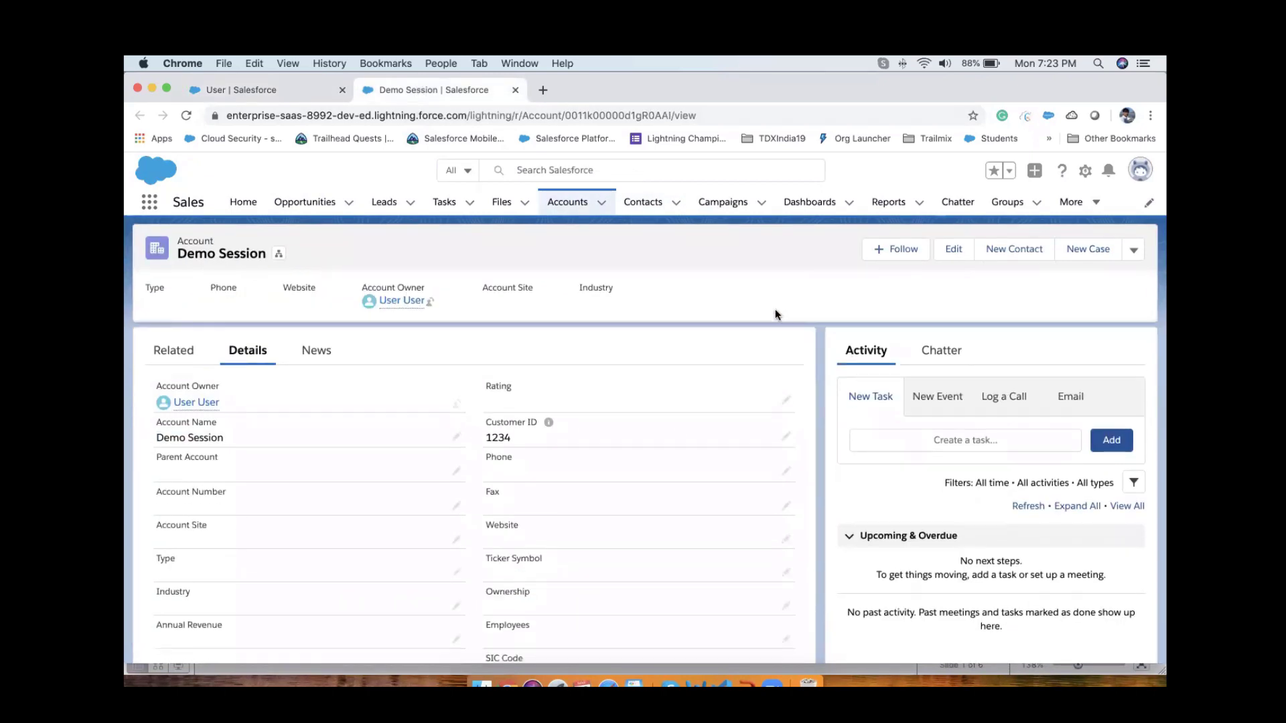
{"action": "scroll", "coordinate": [774, 308], "scroll_direction": "down", "scroll_amount": 1}
{"action": "left_click", "coordinate": [175, 339]}
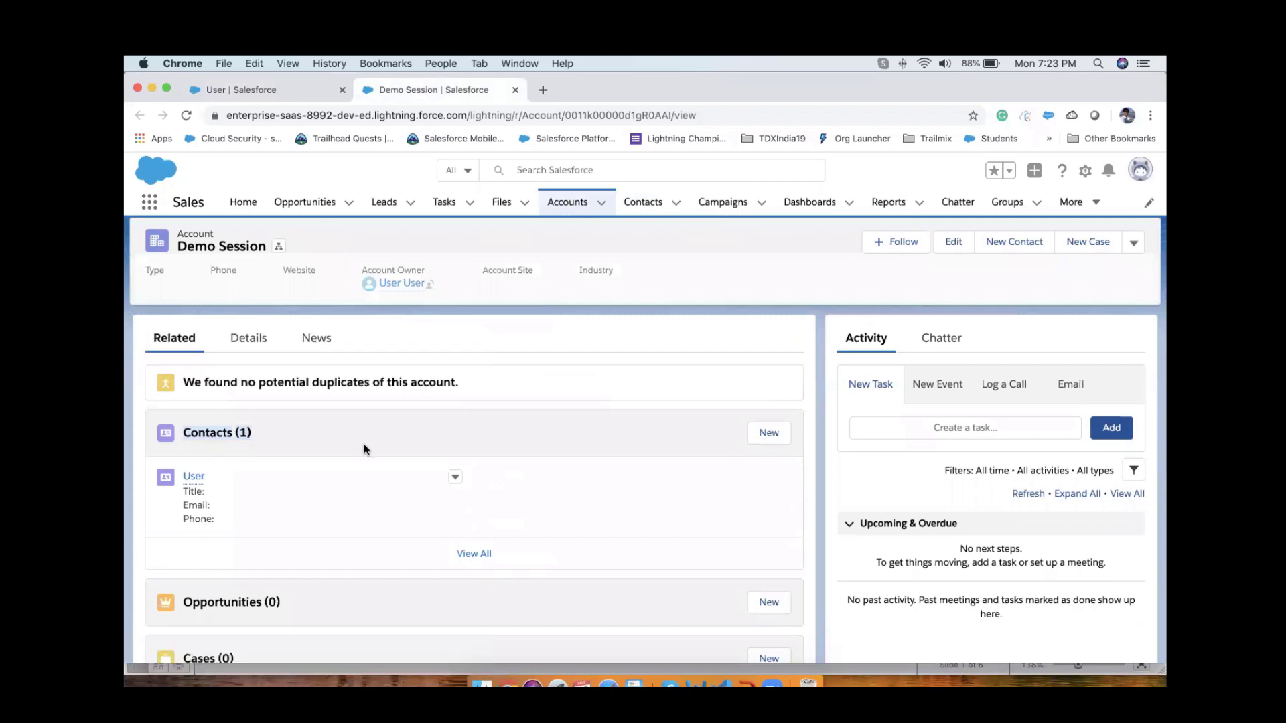
{"action": "scroll", "coordinate": [363, 449], "scroll_direction": "up", "scroll_amount": 1}
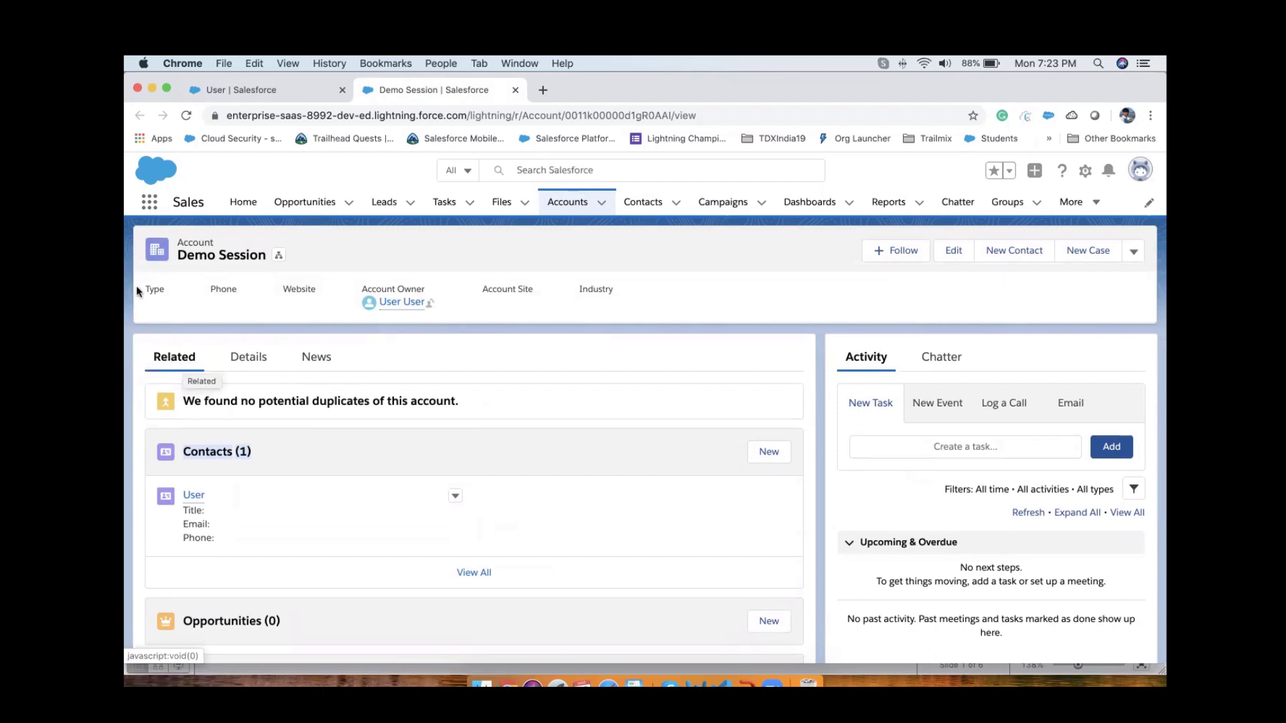
{"action": "left_click", "coordinate": [268, 90]}
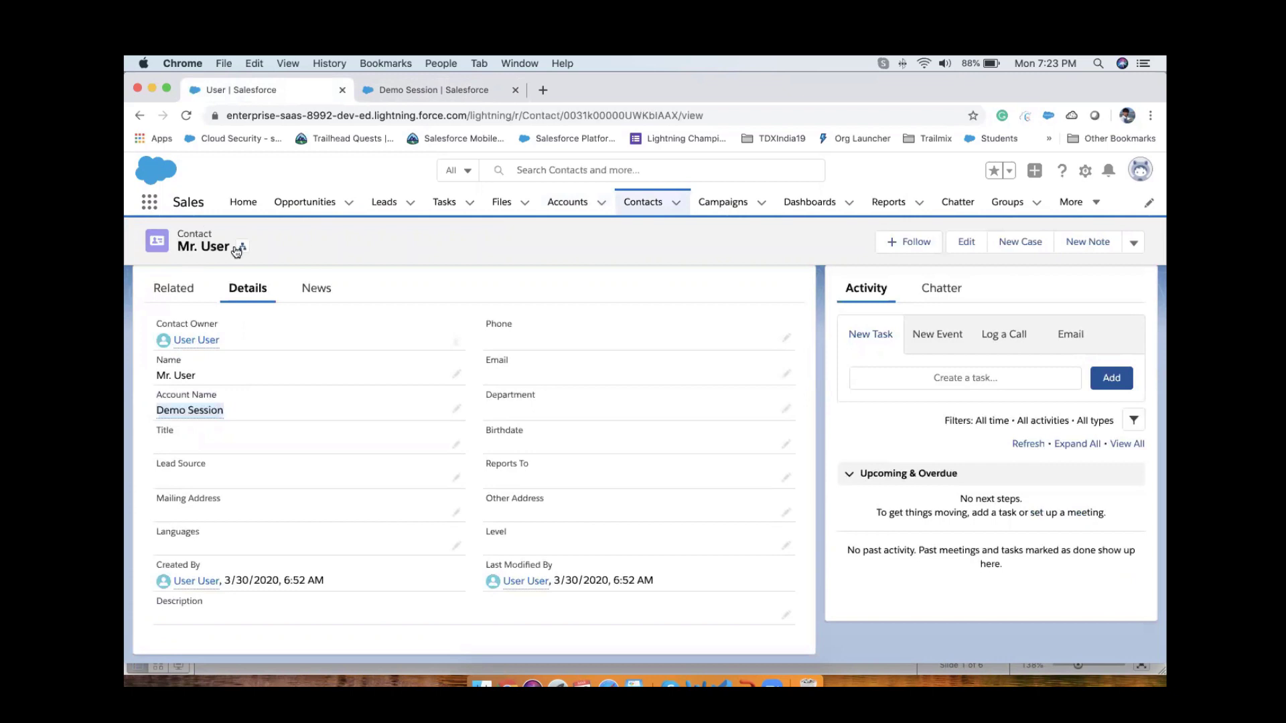
Check the linked Demo Session account and its contact record once more, and open the Object Manager in Setup.
{"action": "left_click", "coordinate": [448, 83]}
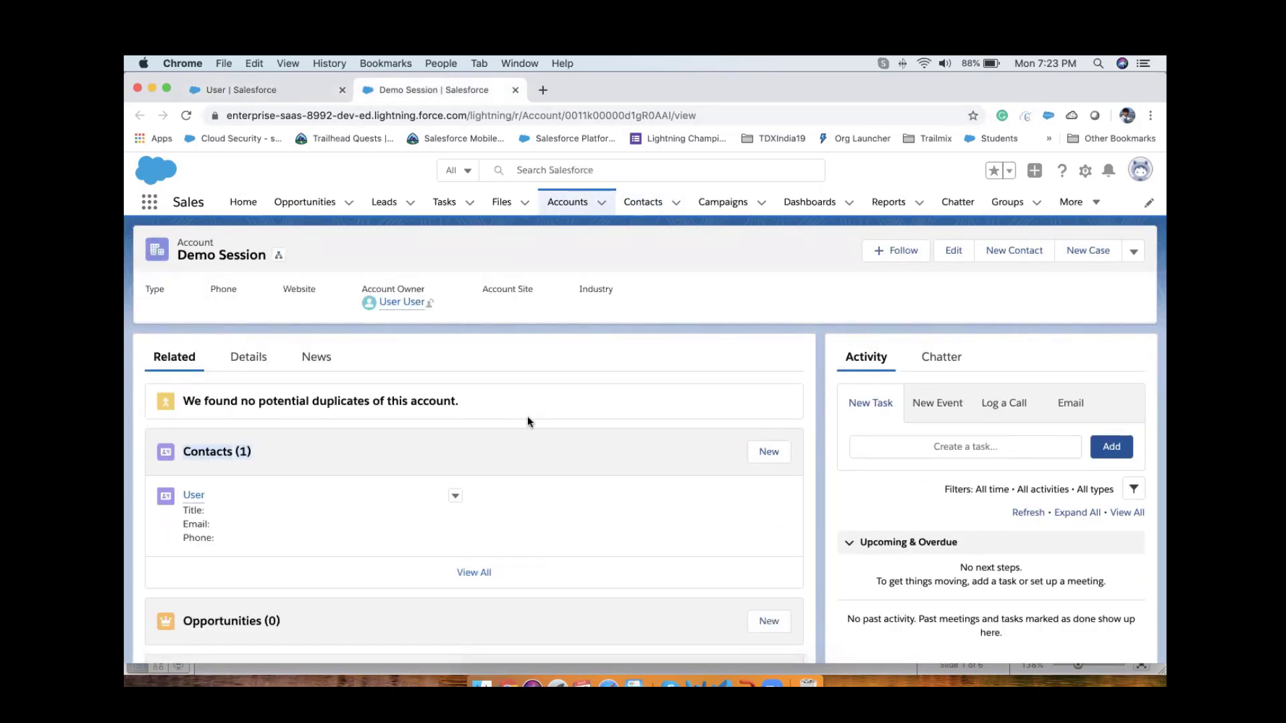
{"action": "left_click", "coordinate": [295, 90]}
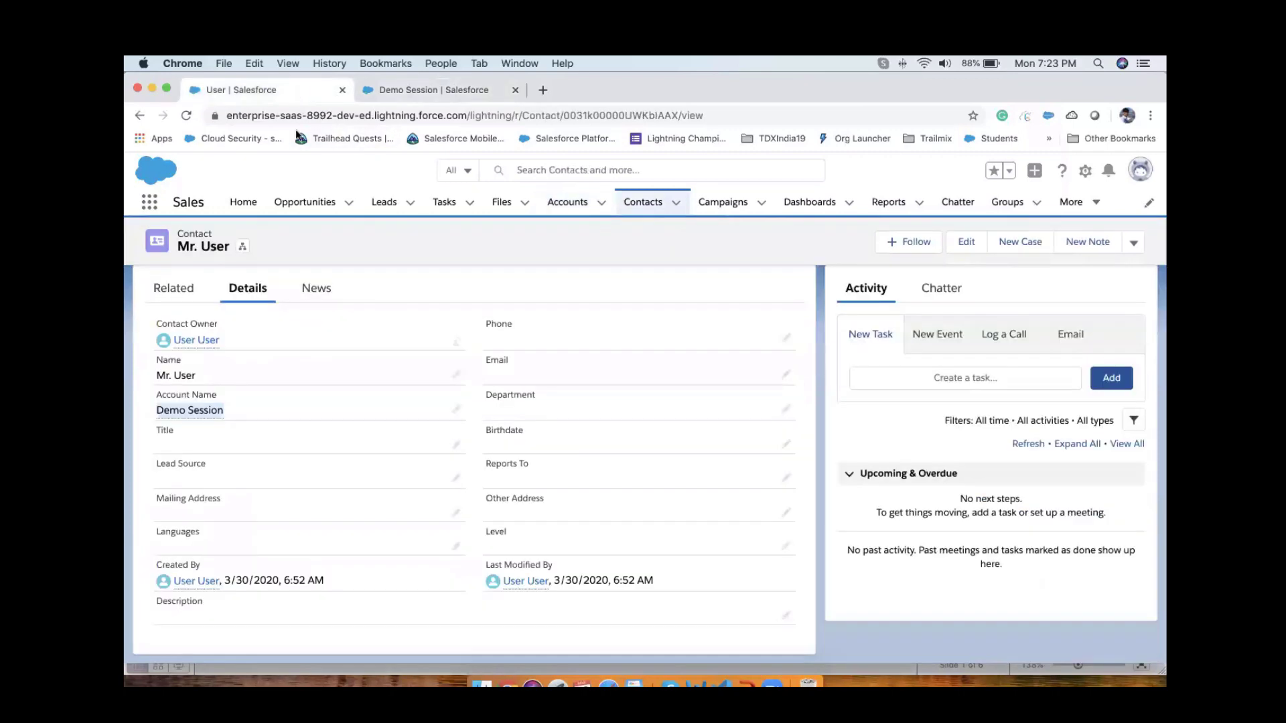
{"action": "left_click", "coordinate": [1085, 172]}
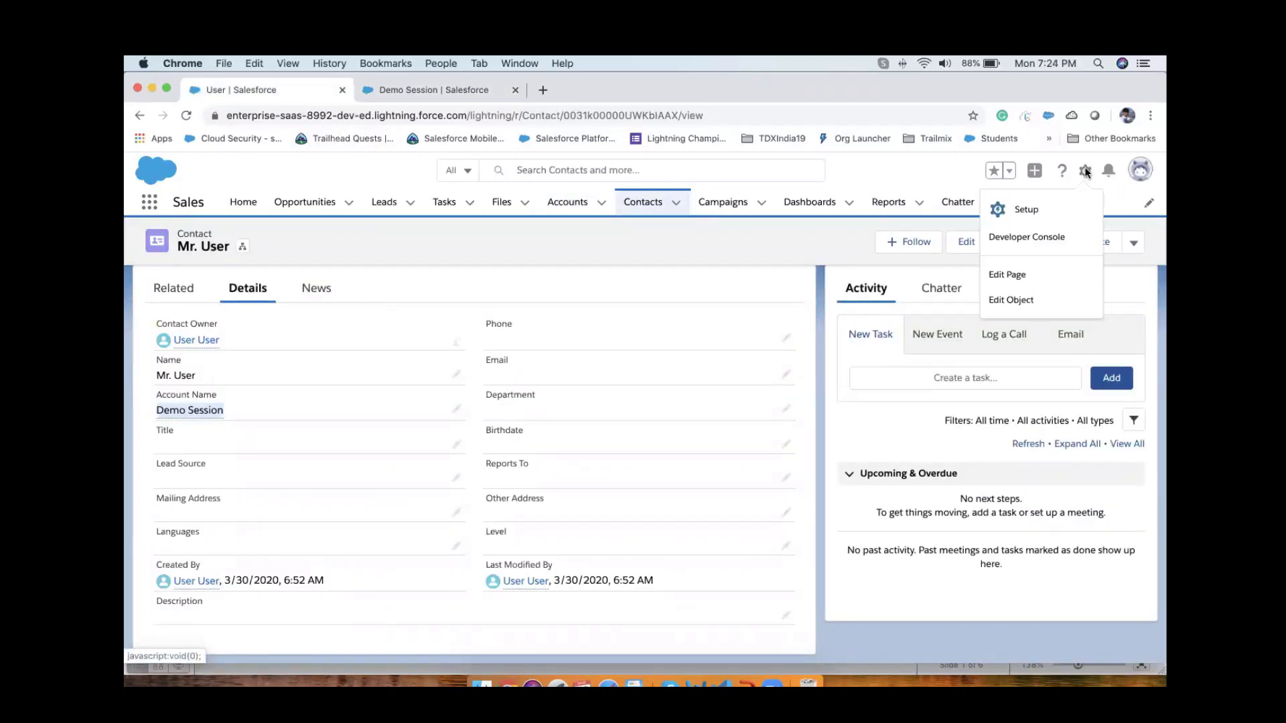
{"action": "left_click", "coordinate": [1034, 213]}
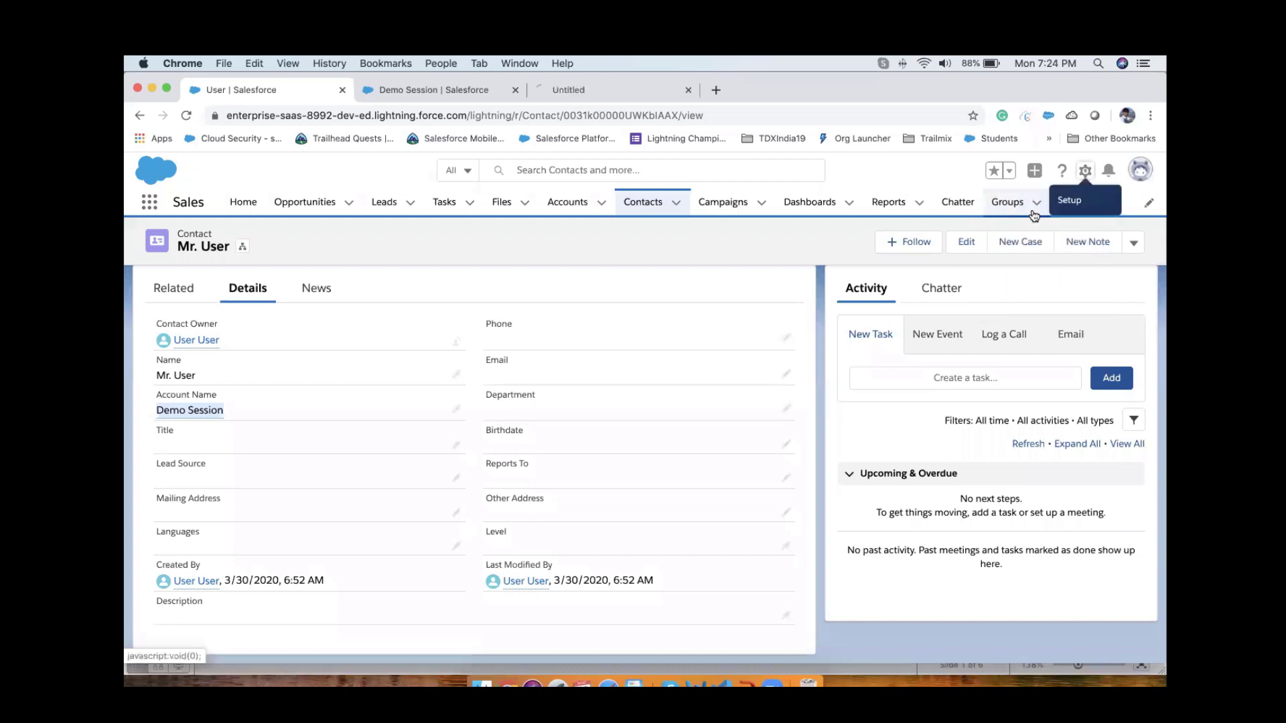
{"action": "left_click", "coordinate": [590, 92]}
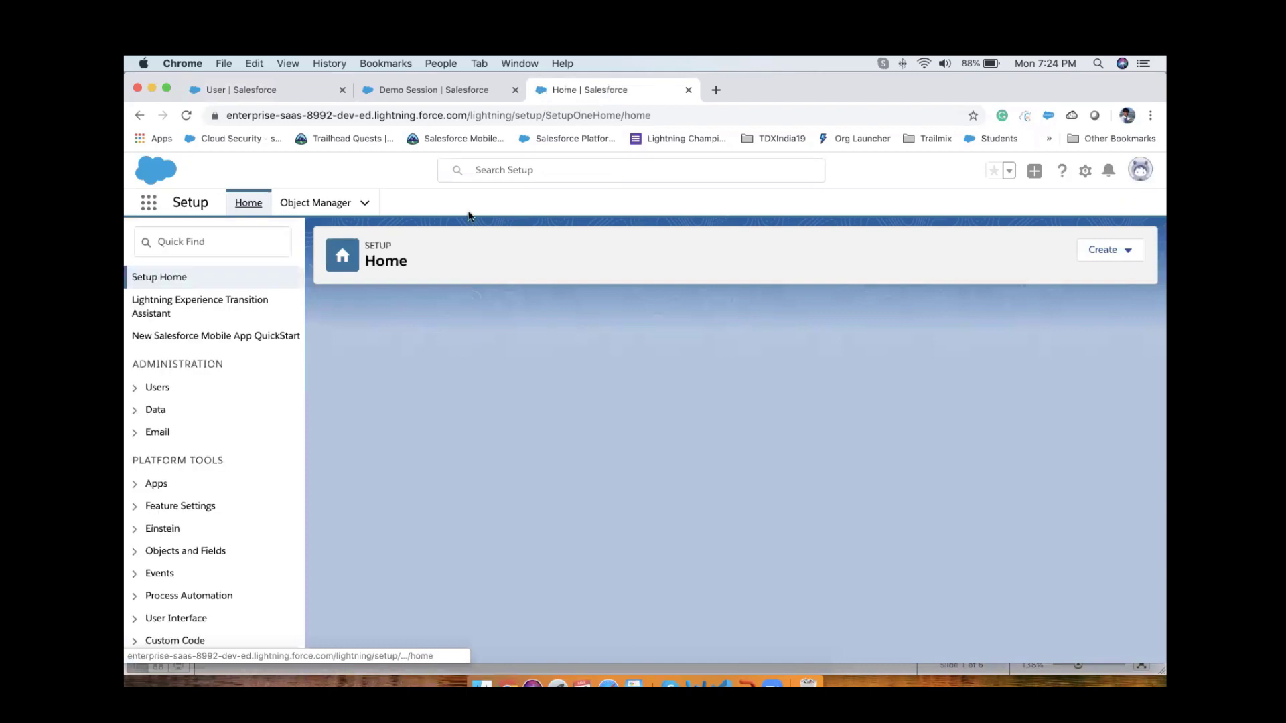
{"action": "left_click", "coordinate": [318, 201]}
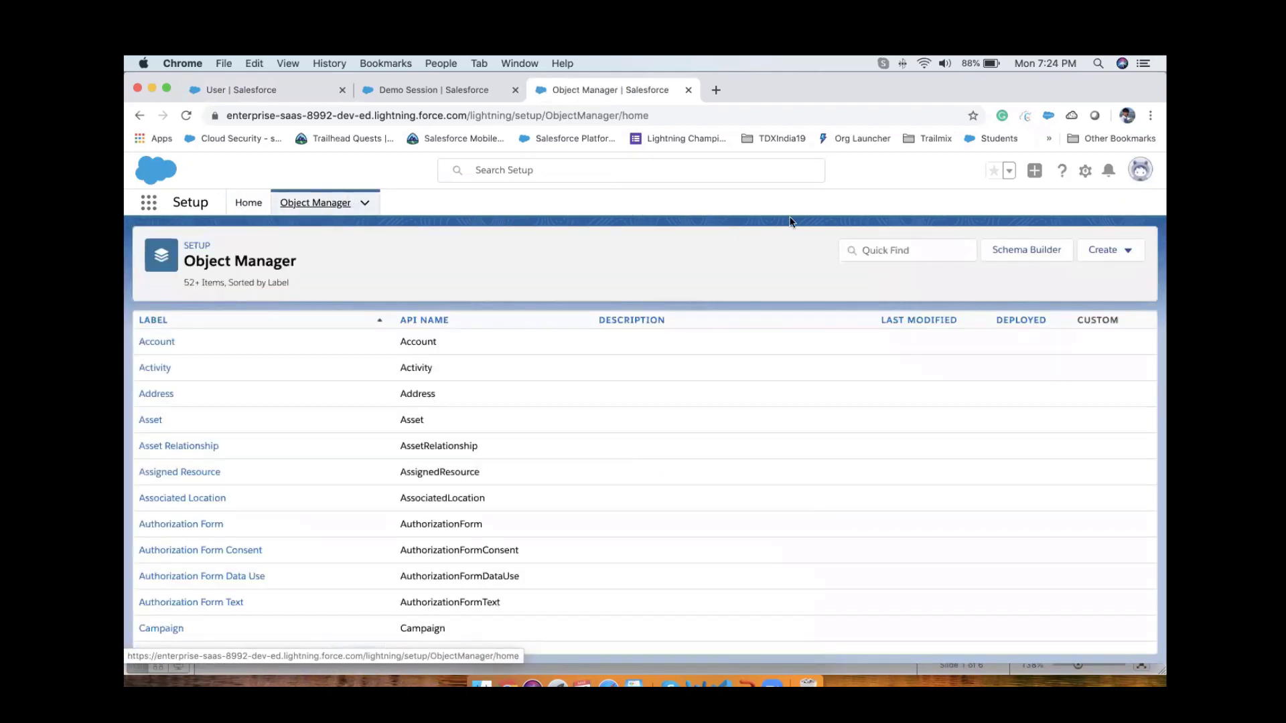
Search the objects for "con", open Contact and examine the Account Name field's data type among its fields and relationships.
{"action": "left_click", "coordinate": [910, 261]}
{"action": "type", "text": "con"}
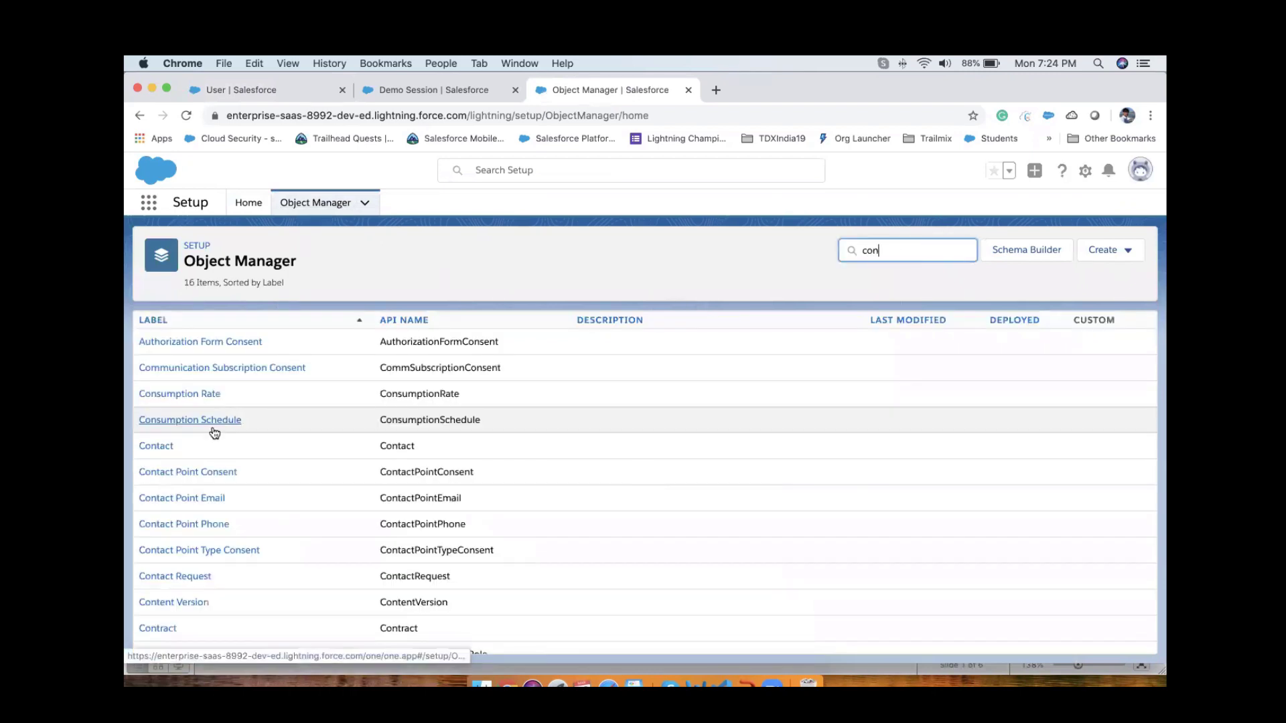
{"action": "left_click", "coordinate": [158, 446]}
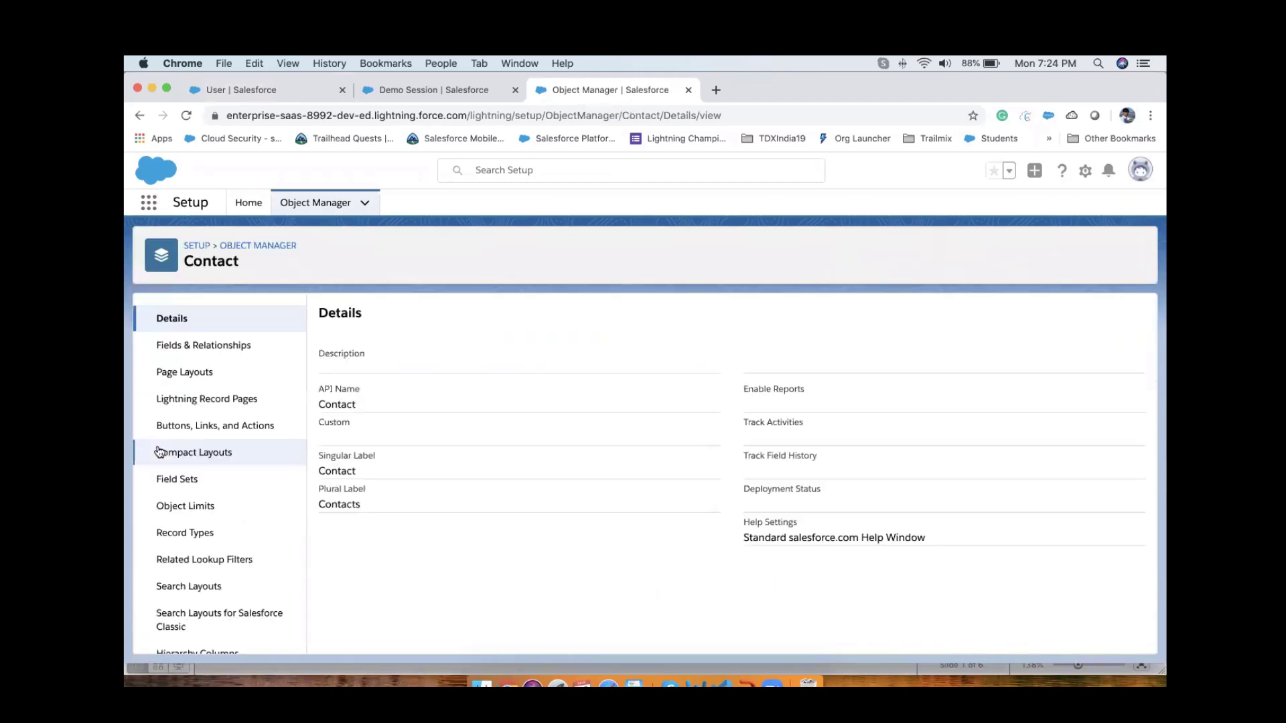
{"action": "left_click", "coordinate": [205, 345]}
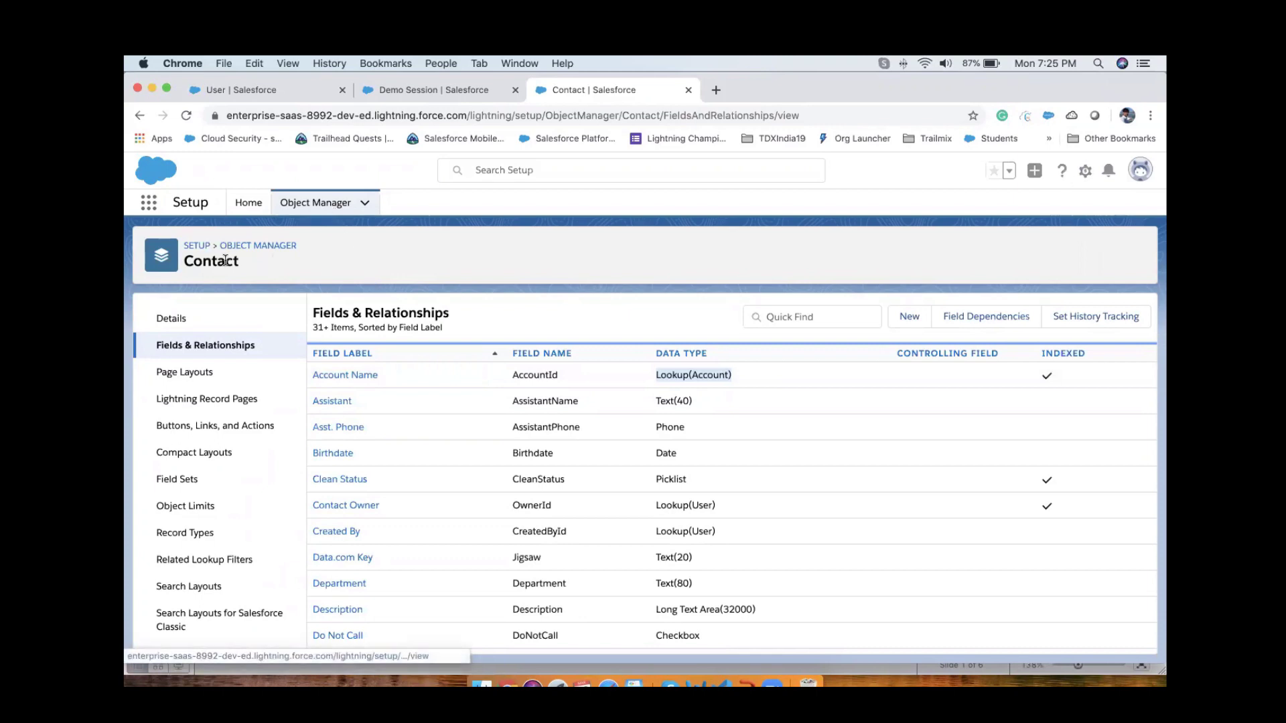
{"action": "left_click", "coordinate": [202, 265]}
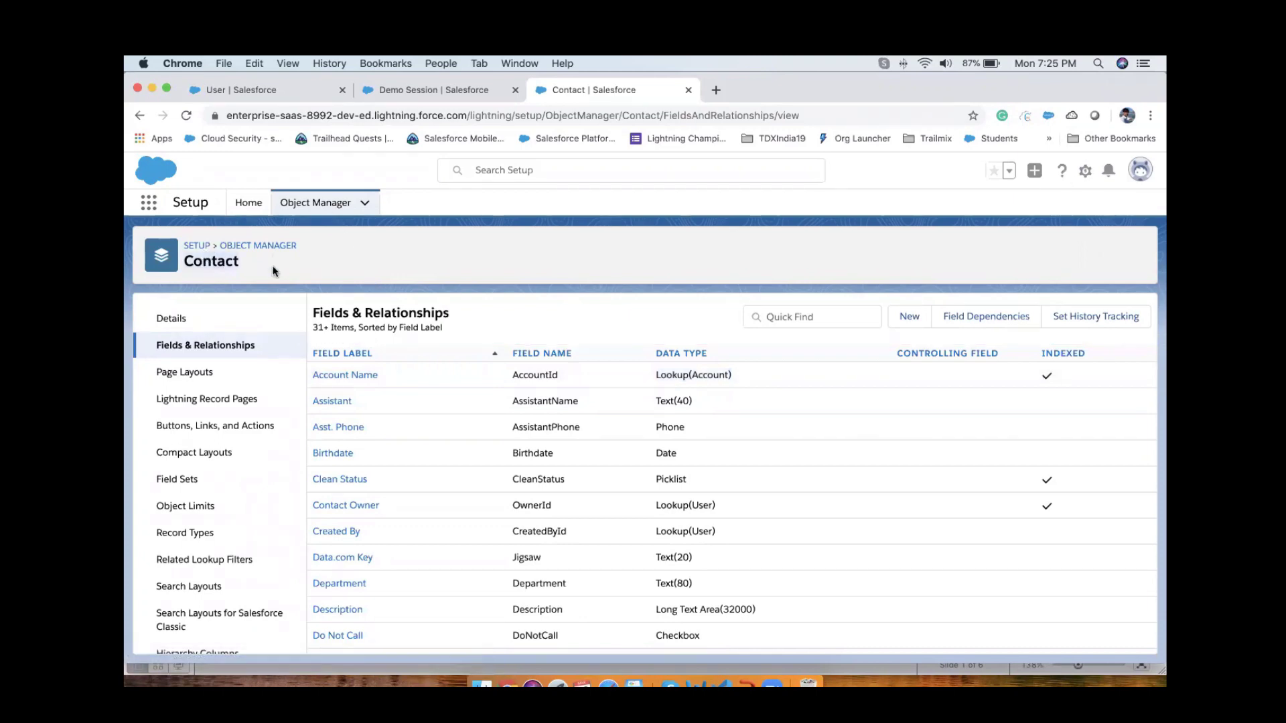
{"action": "left_click", "coordinate": [512, 377]}
Look through the full list of objects in the Object Manager and compare it with the Demo Session account's related records.
{"action": "left_click", "coordinate": [320, 198]}
{"action": "scroll", "coordinate": [319, 210], "scroll_direction": "down", "scroll_amount": 15}
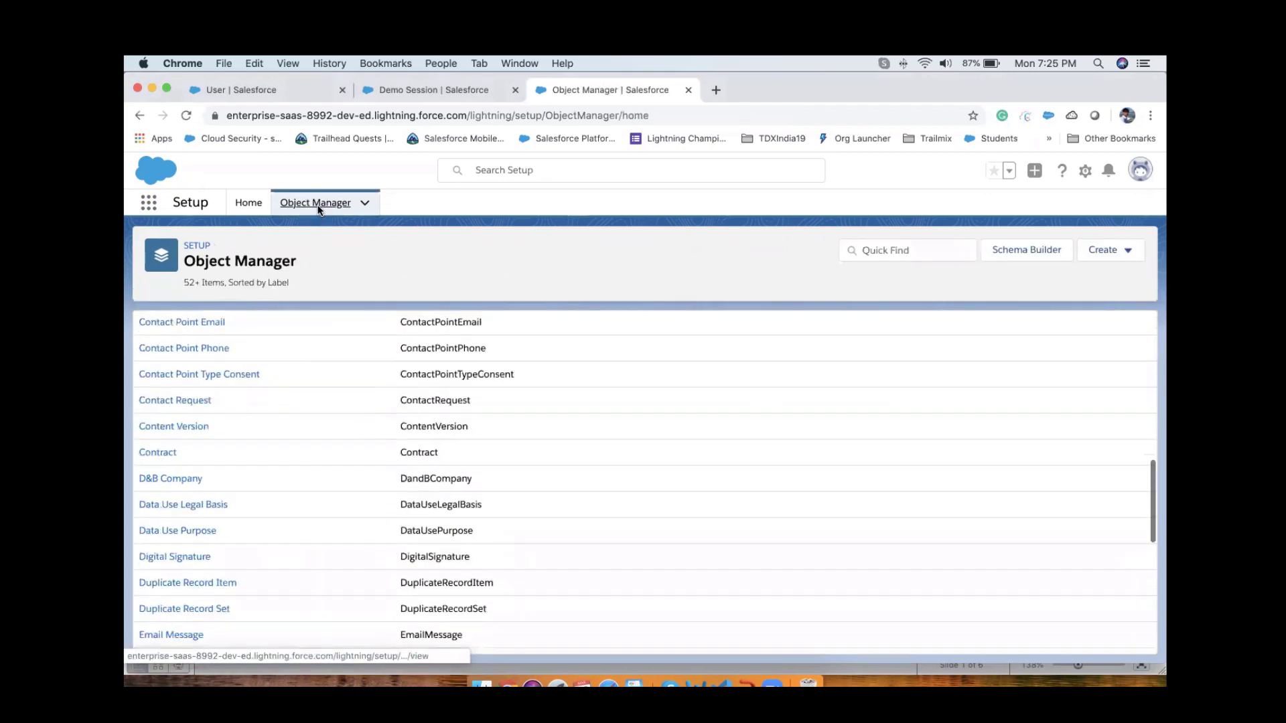
{"action": "scroll", "coordinate": [345, 420], "scroll_direction": "down", "scroll_amount": 15}
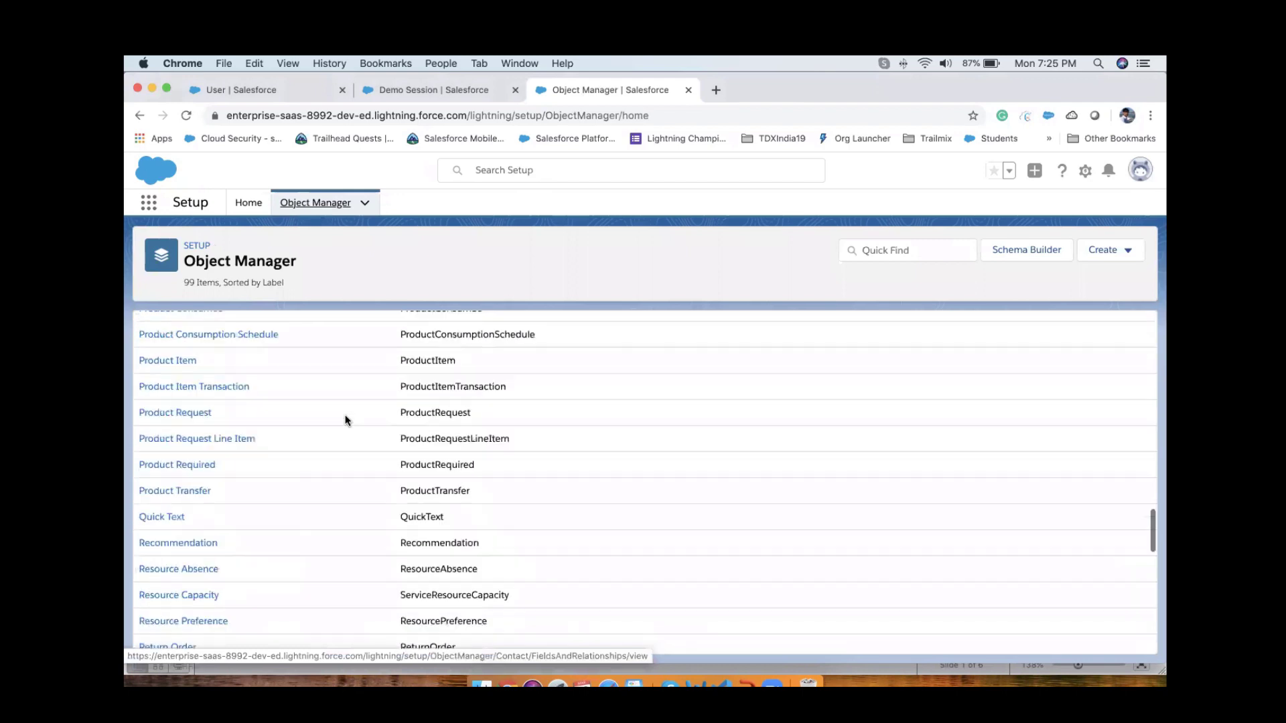
{"action": "scroll", "coordinate": [345, 420], "scroll_direction": "down", "scroll_amount": 5}
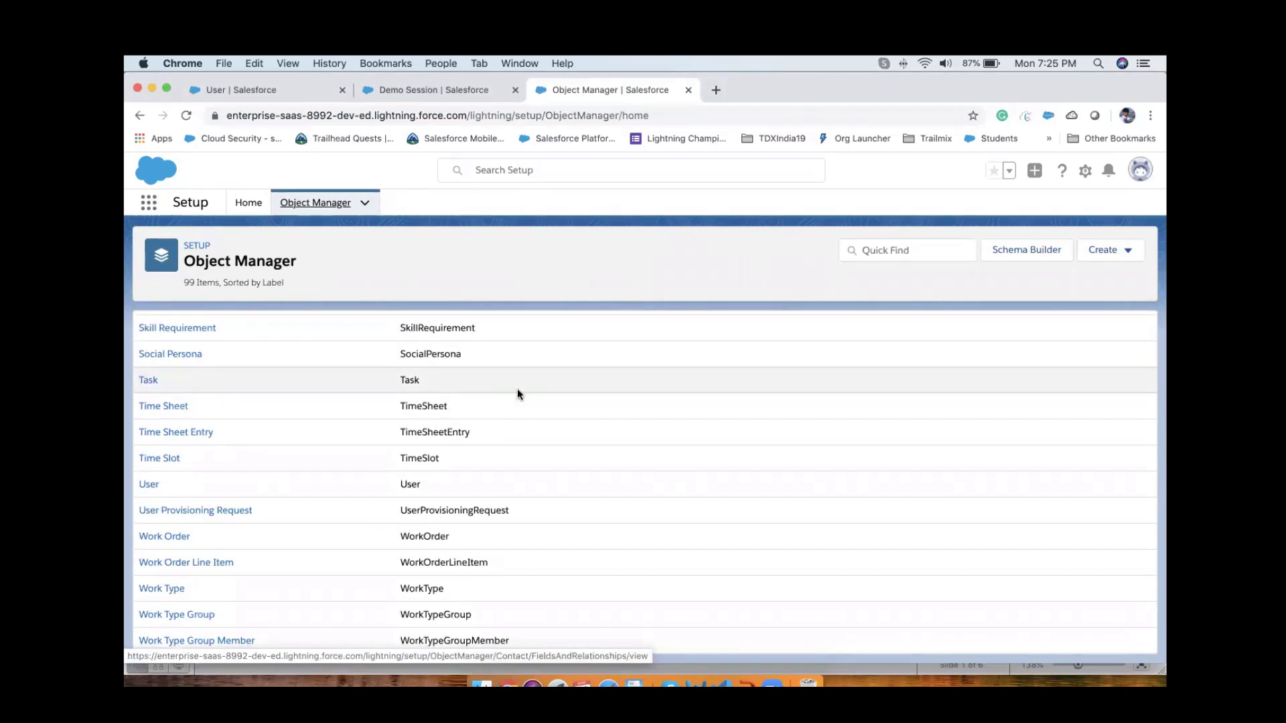
{"action": "scroll", "coordinate": [517, 390], "scroll_direction": "up", "scroll_amount": 20}
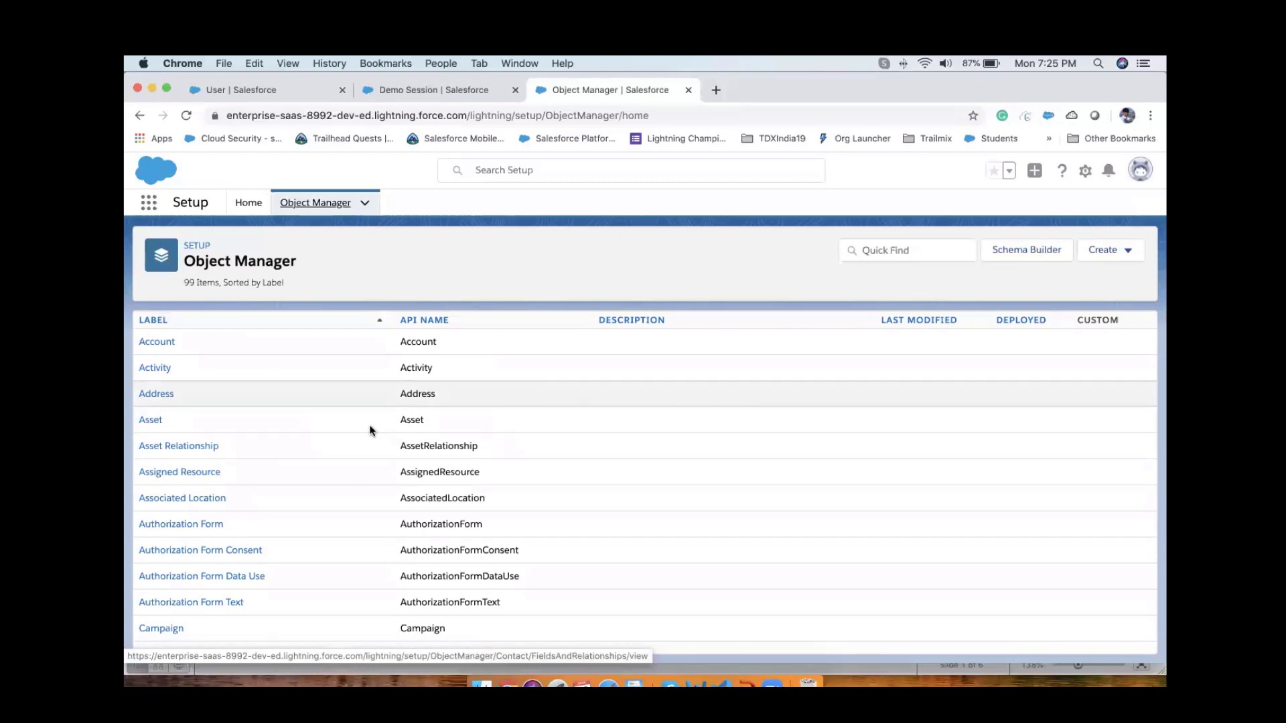
{"action": "left_click", "coordinate": [404, 88]}
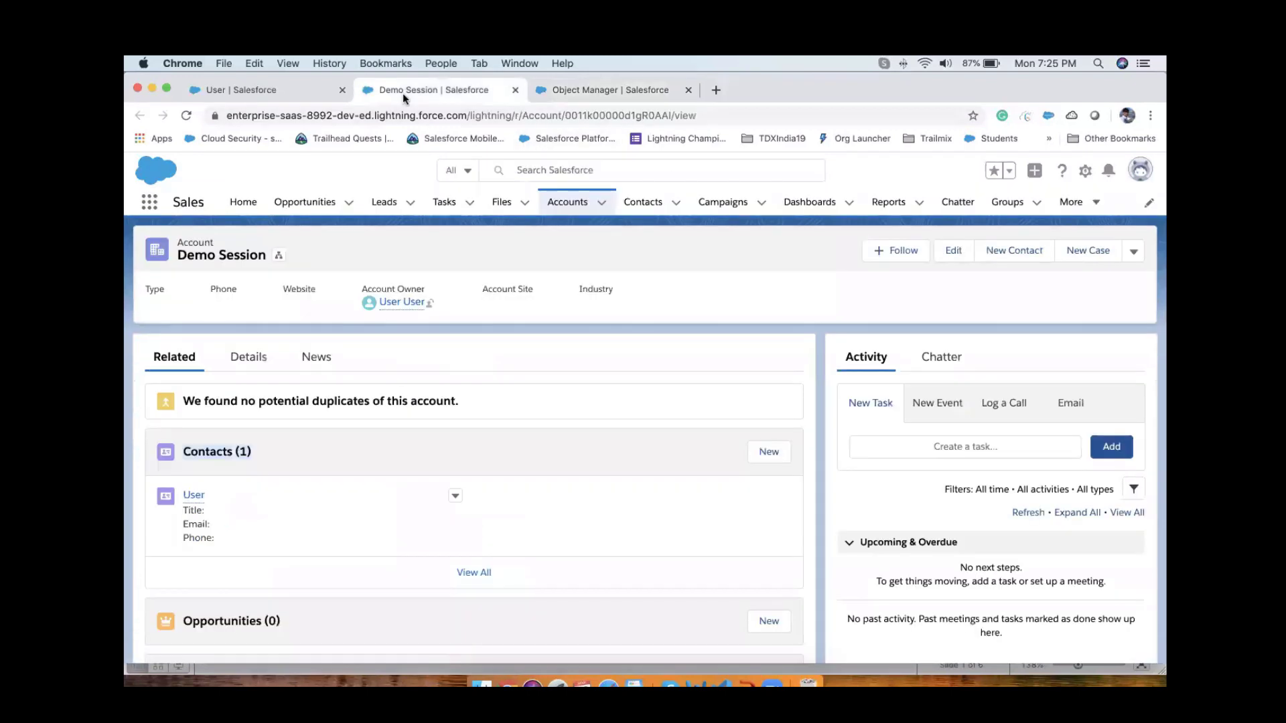
{"action": "left_click", "coordinate": [590, 89]}
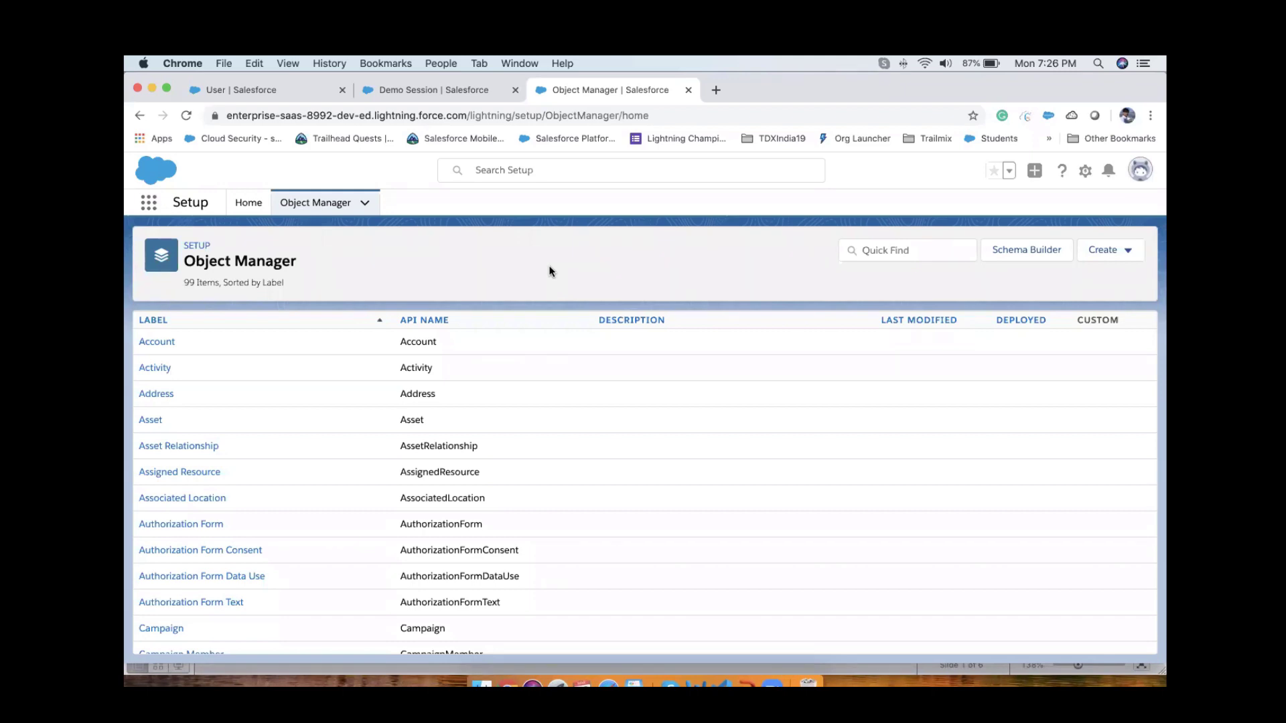
{"action": "left_click", "coordinate": [428, 103]}
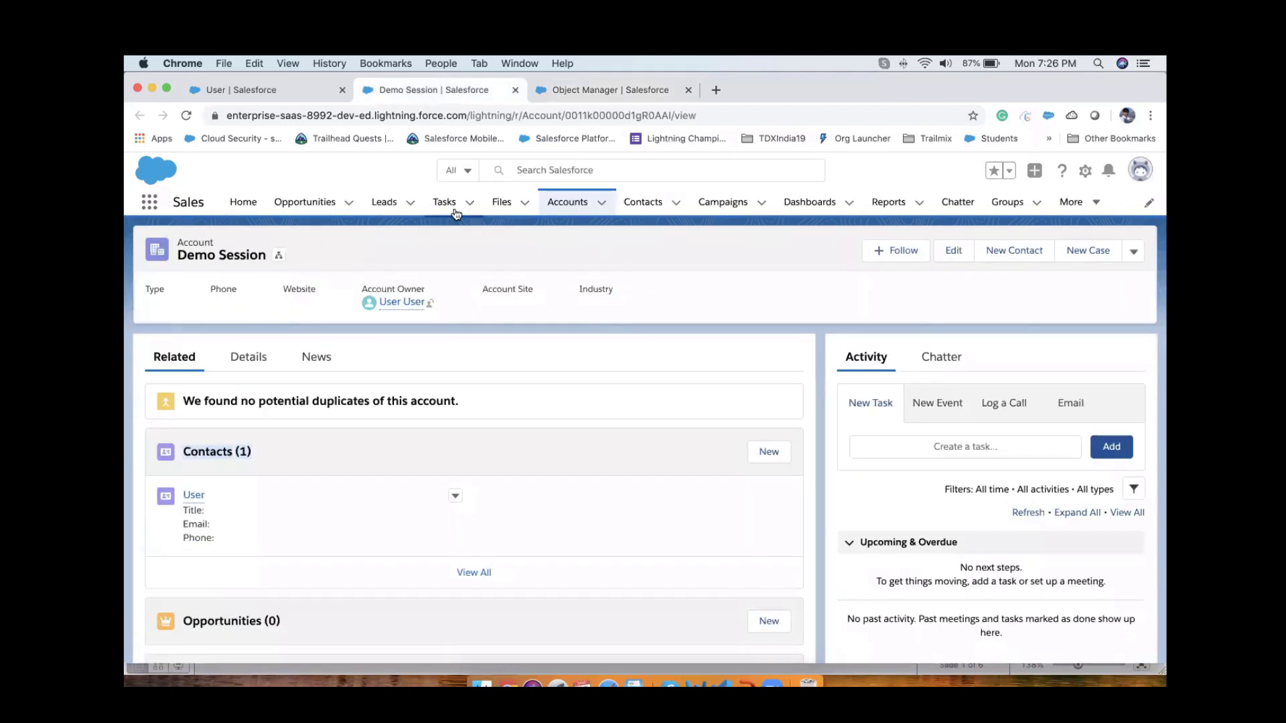
Open Setup in a separate browser tab, search for "shar" and examine the organization-wide defaults in Sharing Settings.
{"action": "left_click", "coordinate": [1085, 172]}
{"action": "left_click", "coordinate": [1018, 204]}
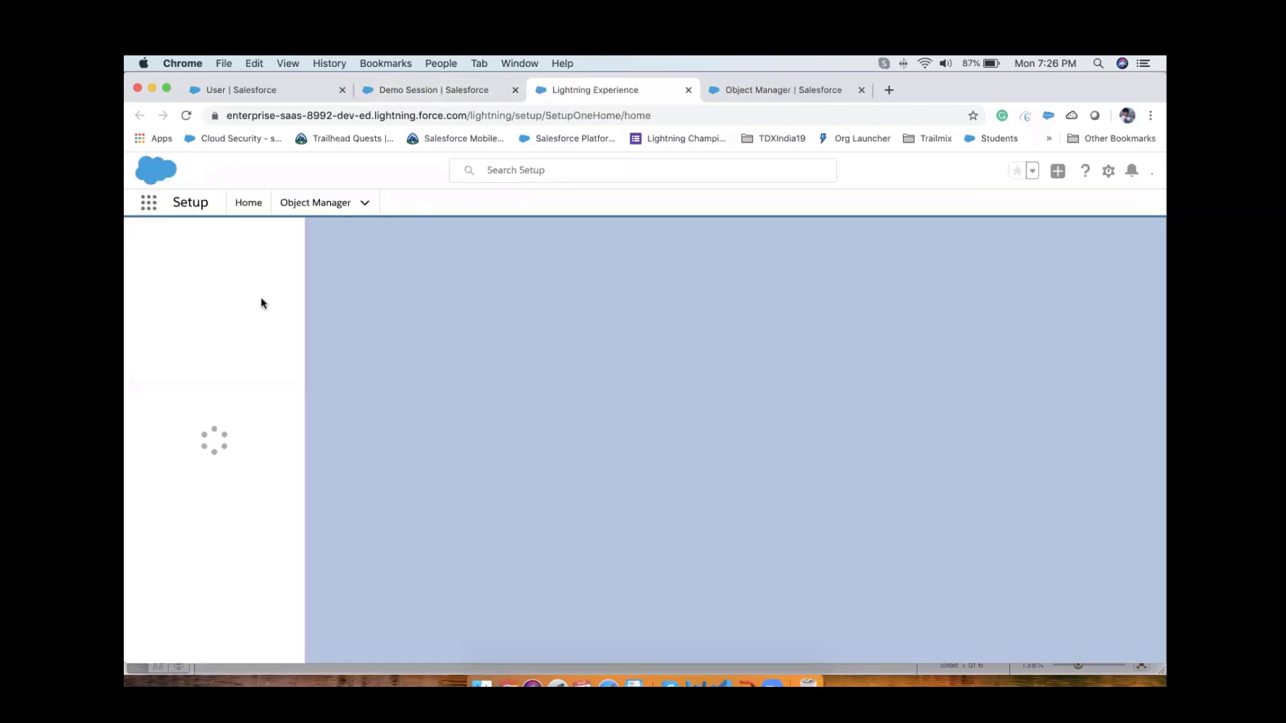
{"action": "left_click", "coordinate": [205, 237]}
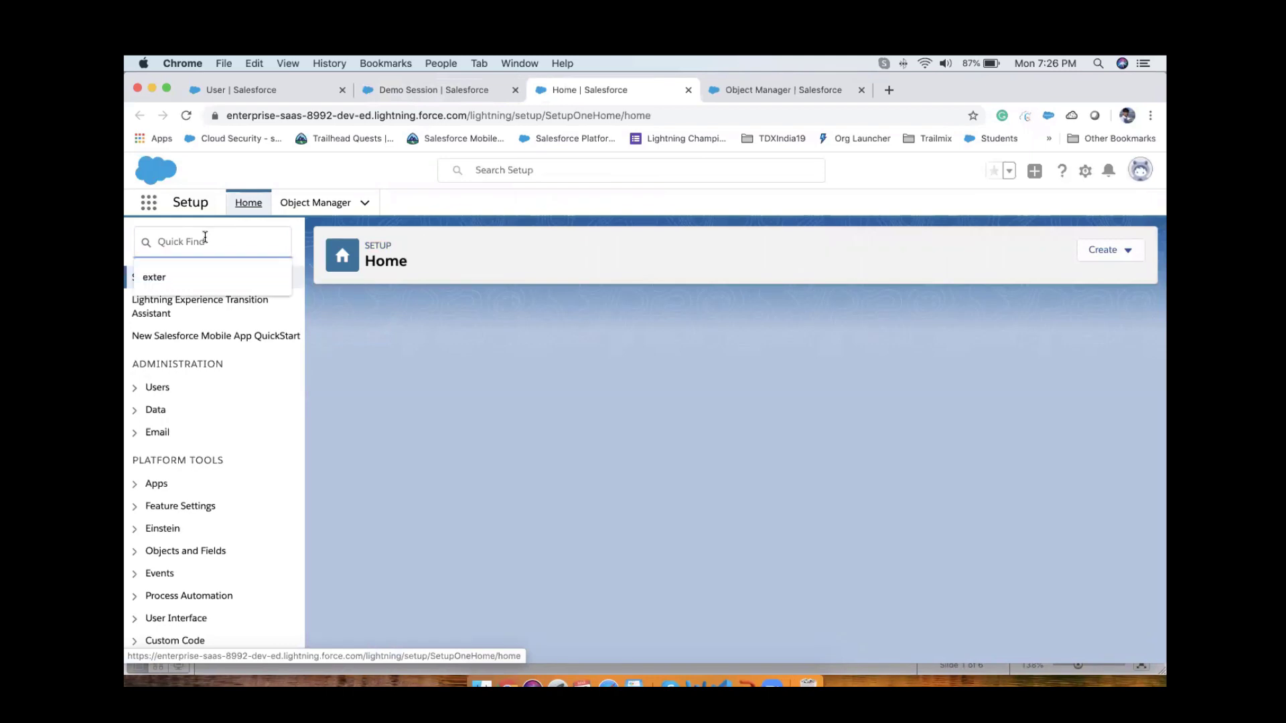
{"action": "type", "text": "sh"}
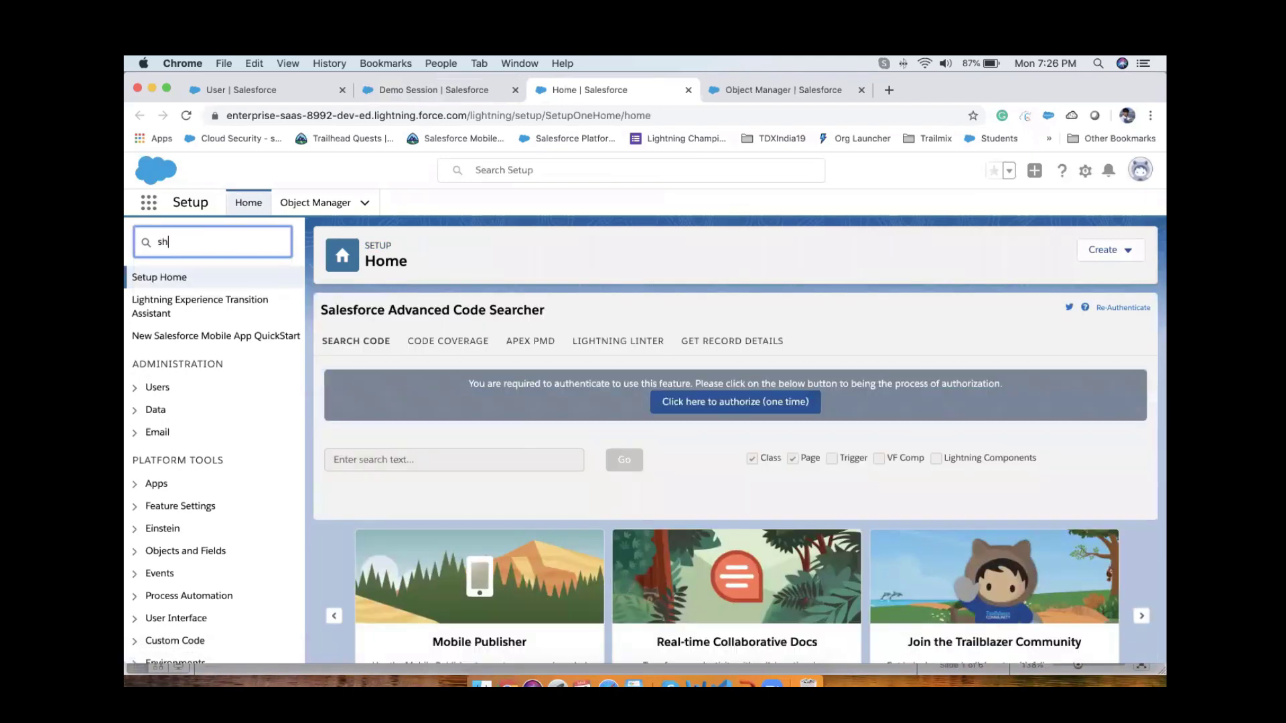
{"action": "type", "text": "ar"}
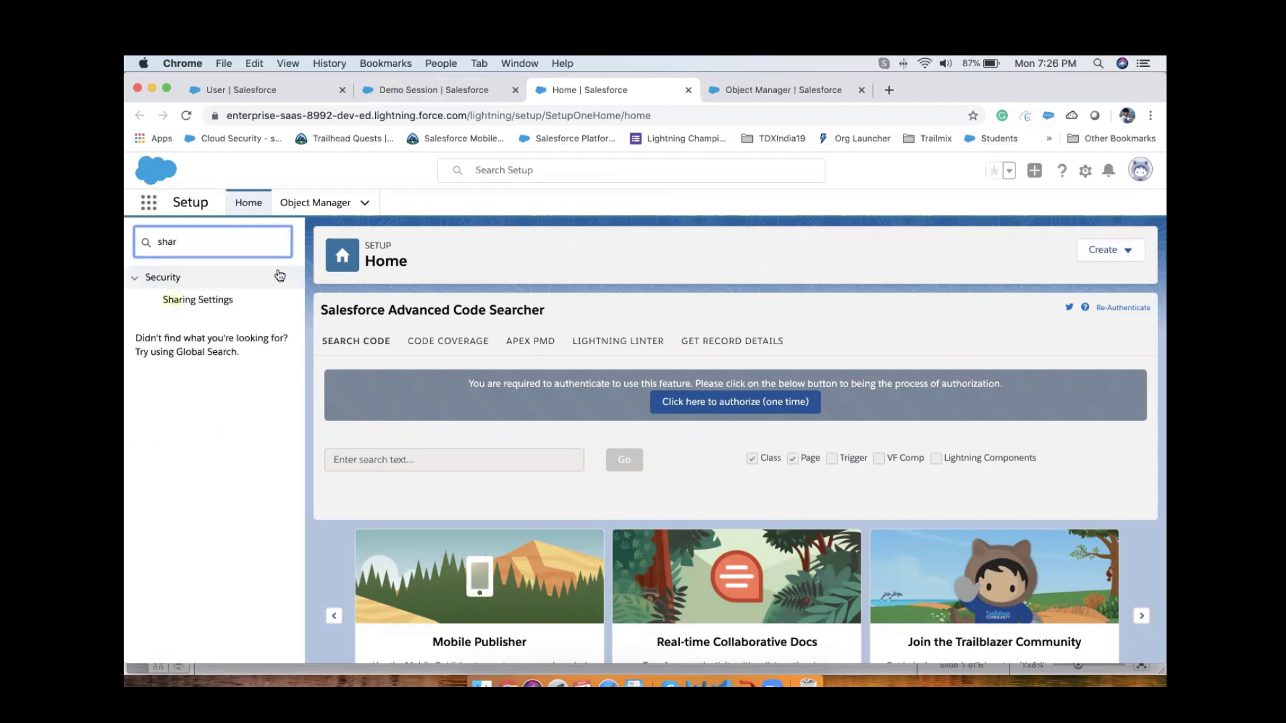
{"action": "left_click", "coordinate": [194, 305]}
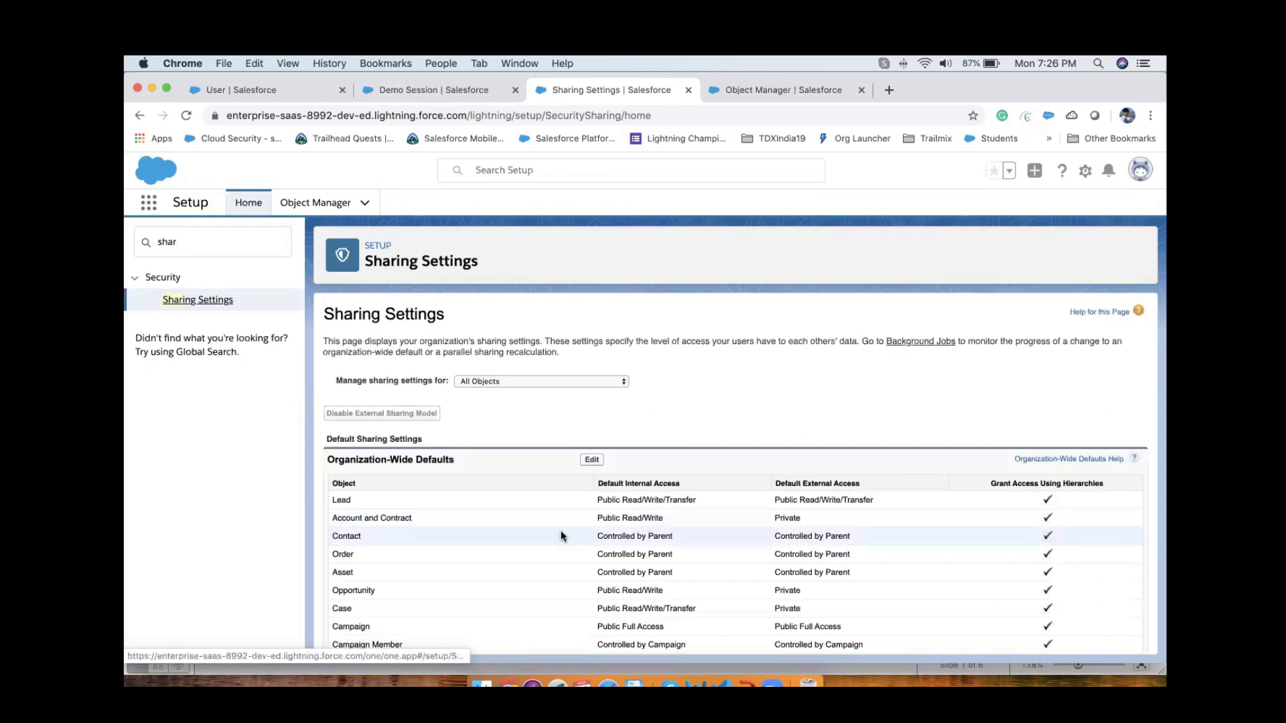
{"action": "scroll", "coordinate": [561, 531], "scroll_direction": "down", "scroll_amount": 5}
{"action": "scroll", "coordinate": [561, 531], "scroll_direction": "down", "scroll_amount": 15}
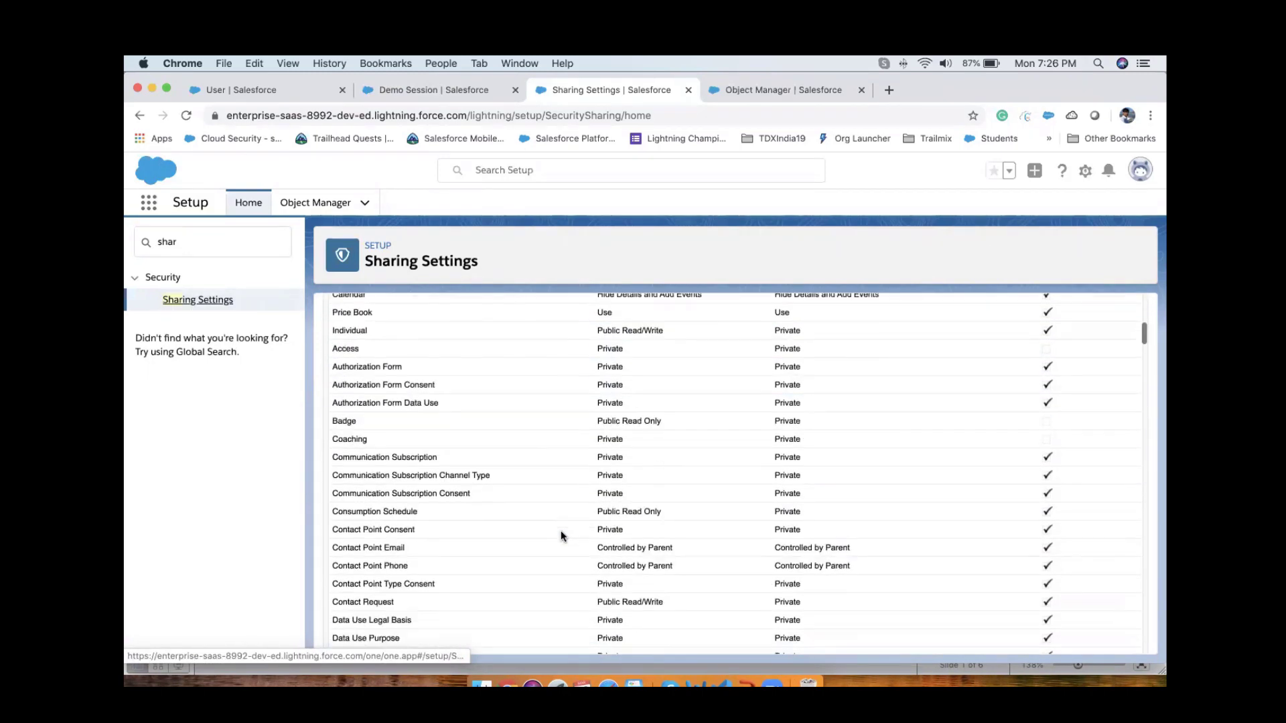
Start a new custom object from the Object Manager and set its label to Student.
{"action": "left_click", "coordinate": [770, 90]}
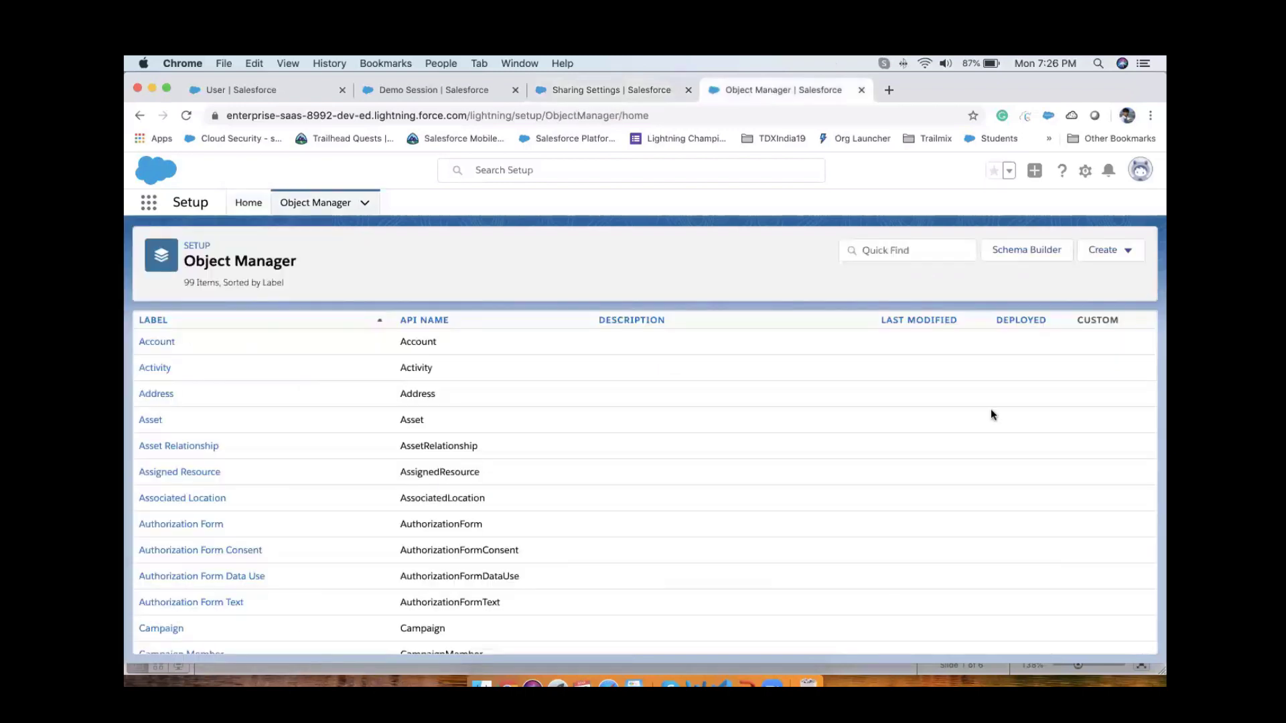
{"action": "left_click", "coordinate": [1118, 252]}
{"action": "left_click", "coordinate": [1071, 290]}
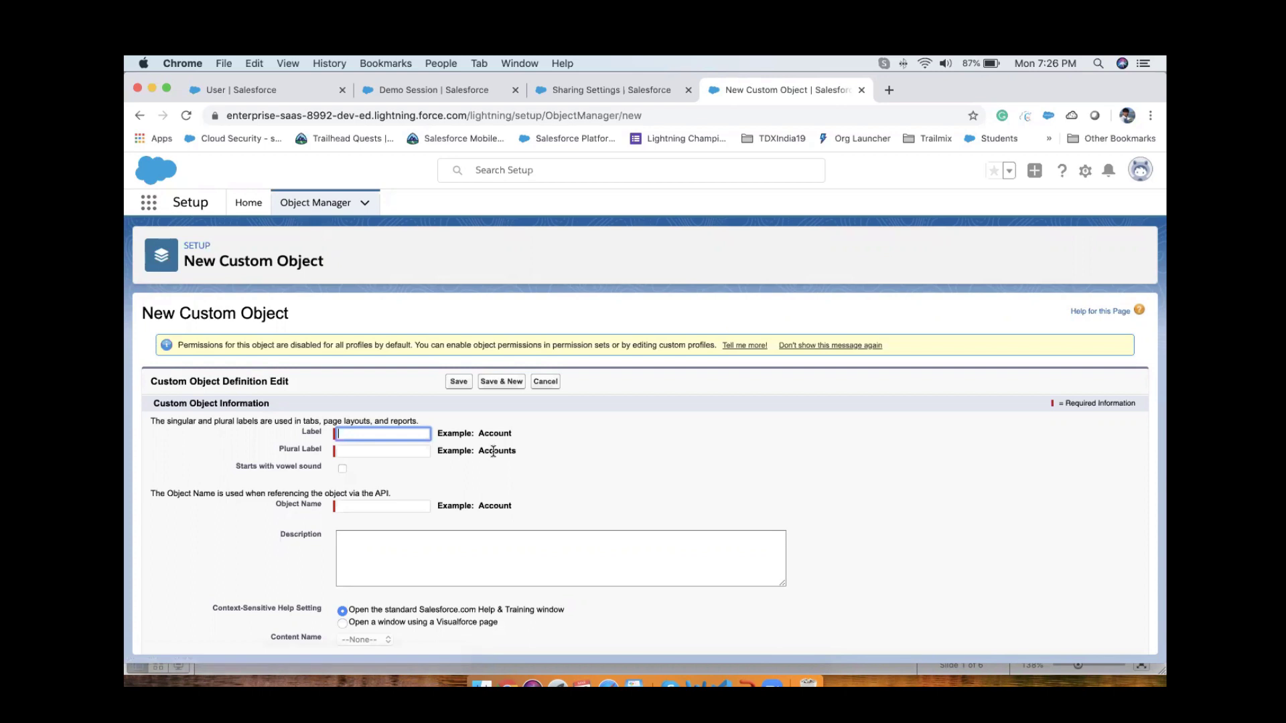
{"action": "left_click", "coordinate": [373, 437]}
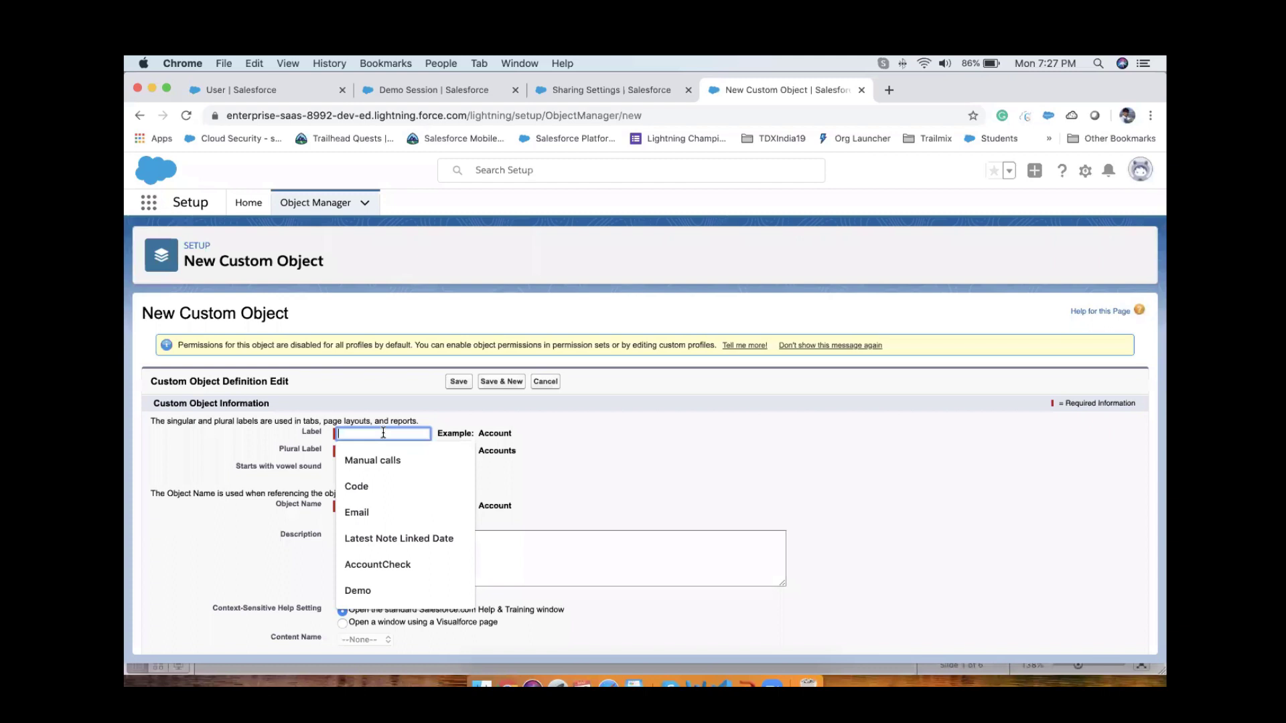
{"action": "type", "text": "Studen"}
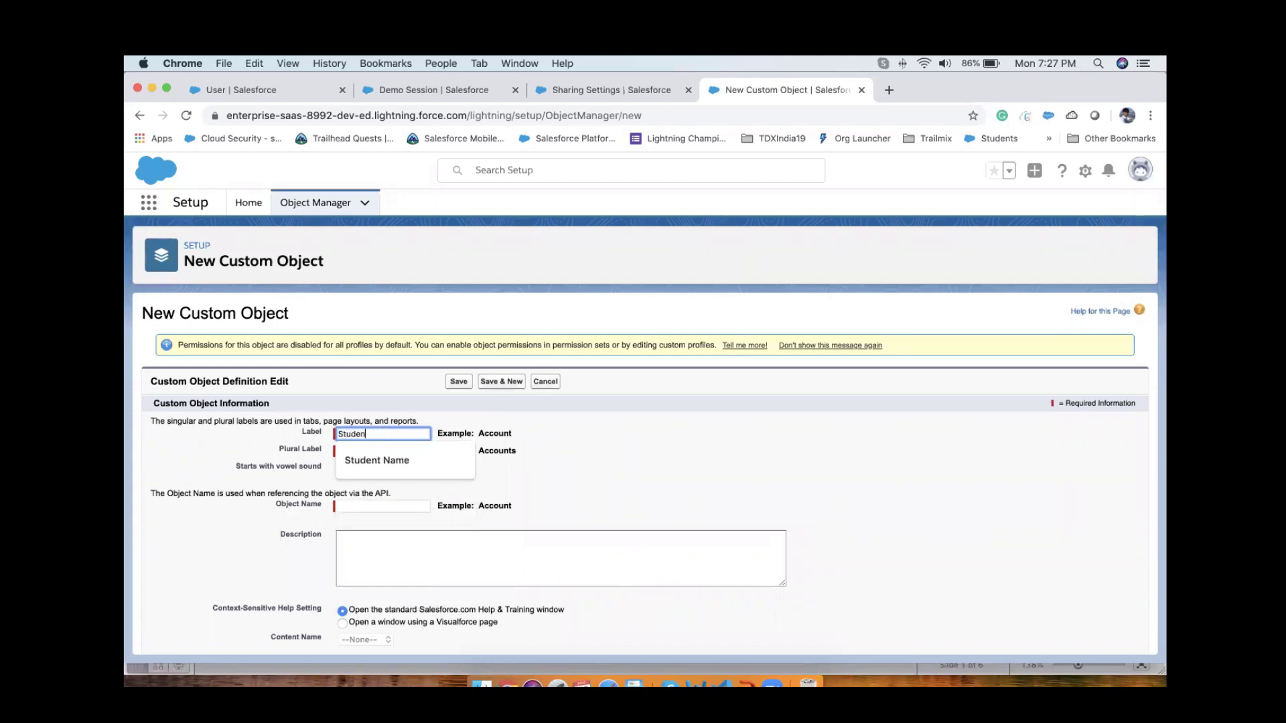
{"action": "type", "text": "t"}
{"action": "key", "text": "Tab"}
{"action": "key", "text": "shift+Tab"}
Set the new custom object's plural label to Students.
{"action": "scroll", "coordinate": [548, 420], "scroll_direction": "down", "scroll_amount": 2}
{"action": "left_click", "coordinate": [422, 399]}
{"action": "type", "text": "Students"}
{"action": "left_click", "coordinate": [532, 402]}
Review the object's record name and options, enable launching the New Custom Tab Wizard after saving, and save the Student object.
{"action": "scroll", "coordinate": [563, 411], "scroll_direction": "down", "scroll_amount": 10}
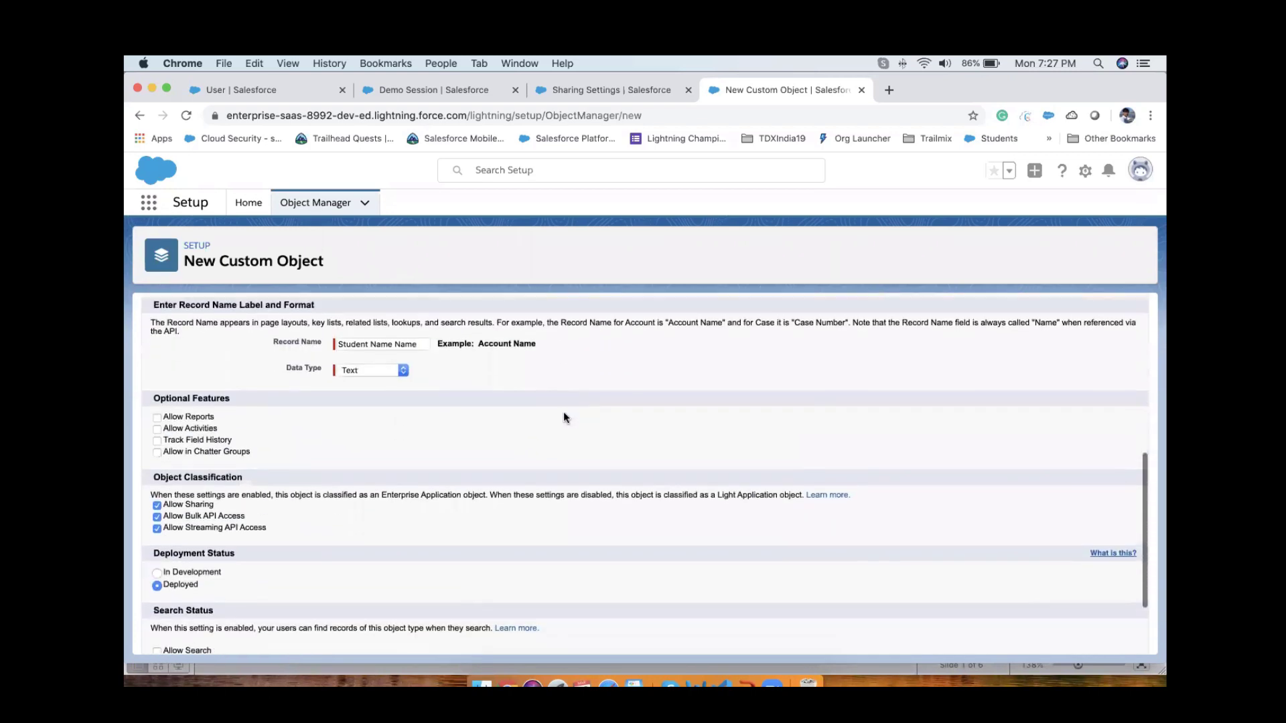
{"action": "scroll", "coordinate": [564, 412], "scroll_direction": "up", "scroll_amount": 3}
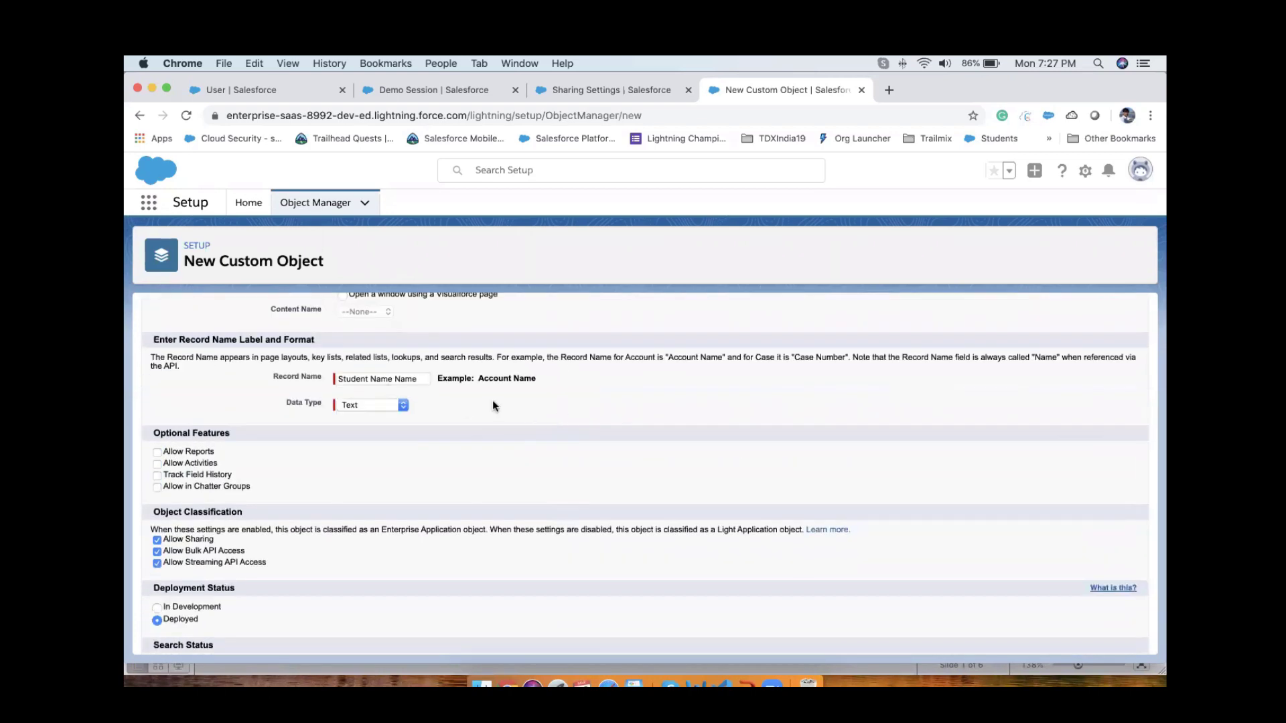
{"action": "scroll", "coordinate": [492, 400], "scroll_direction": "down", "scroll_amount": 3}
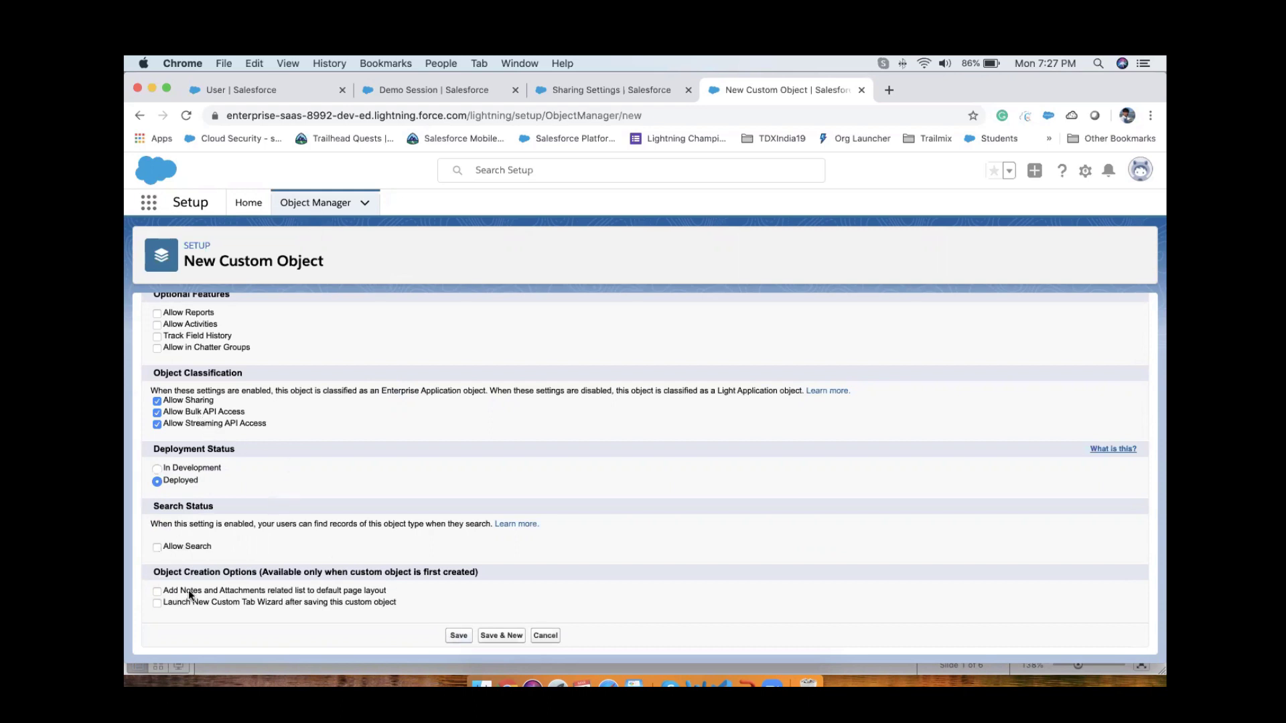
{"action": "left_click", "coordinate": [204, 602]}
{"action": "left_click", "coordinate": [458, 636]}
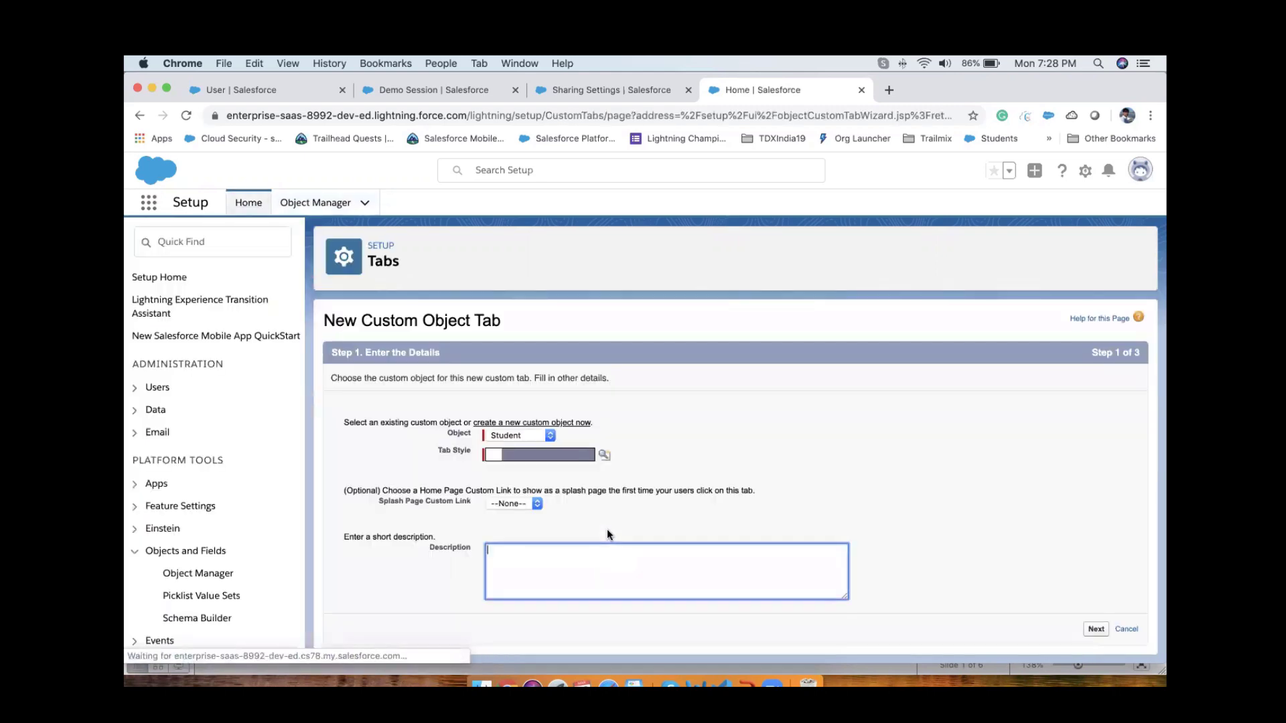
Set the Student tab's style to Bottle and keep the tab visibility Default On for all profiles.
{"action": "left_click", "coordinate": [603, 455]}
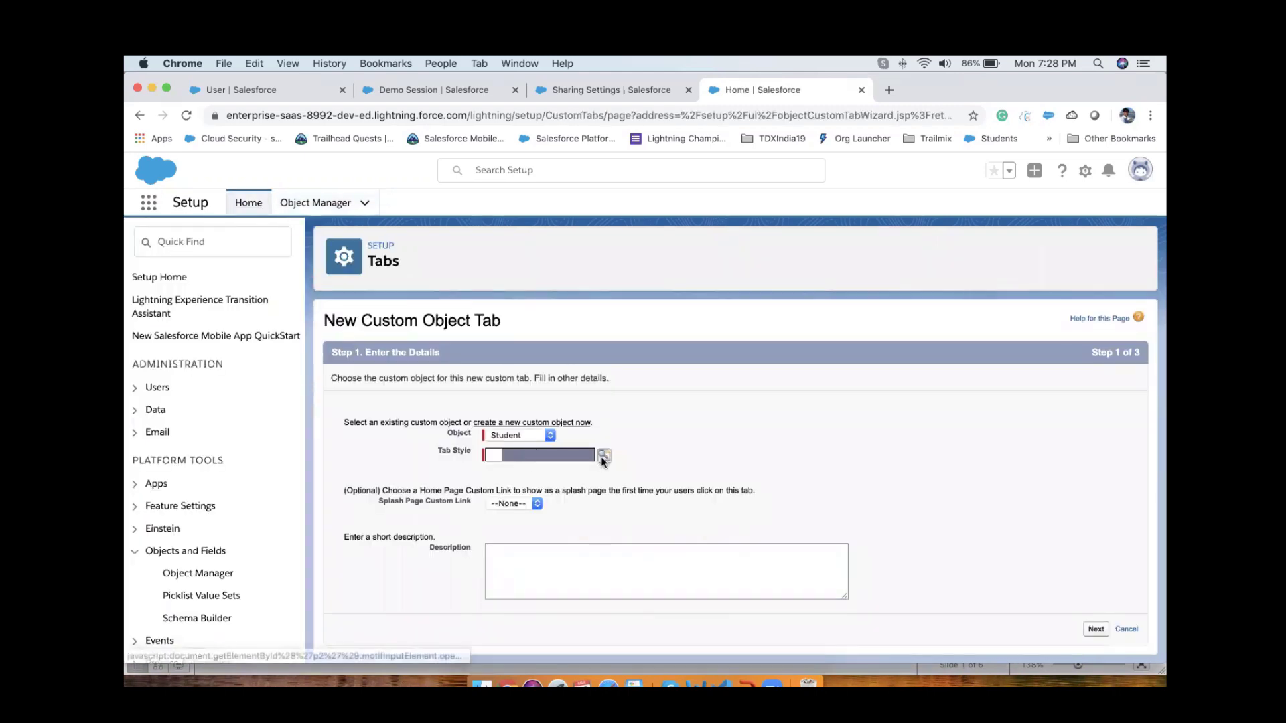
{"action": "left_click", "coordinate": [341, 405]}
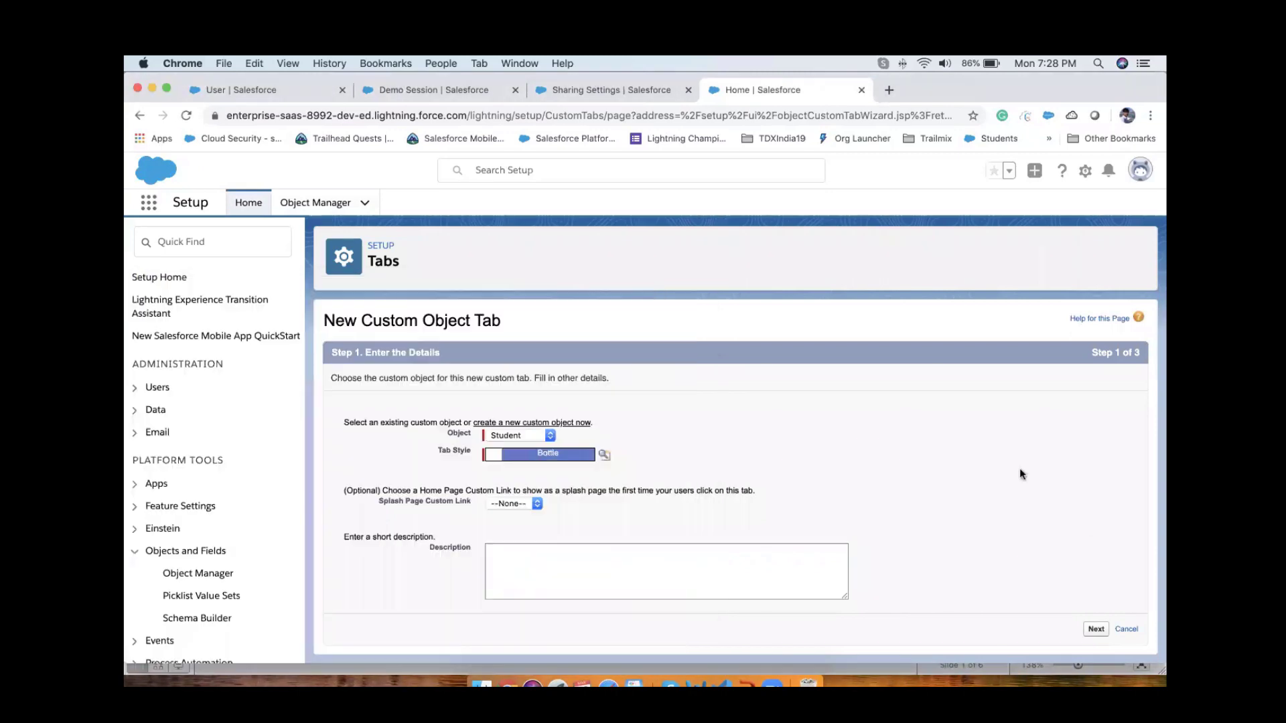
{"action": "left_click", "coordinate": [1094, 629]}
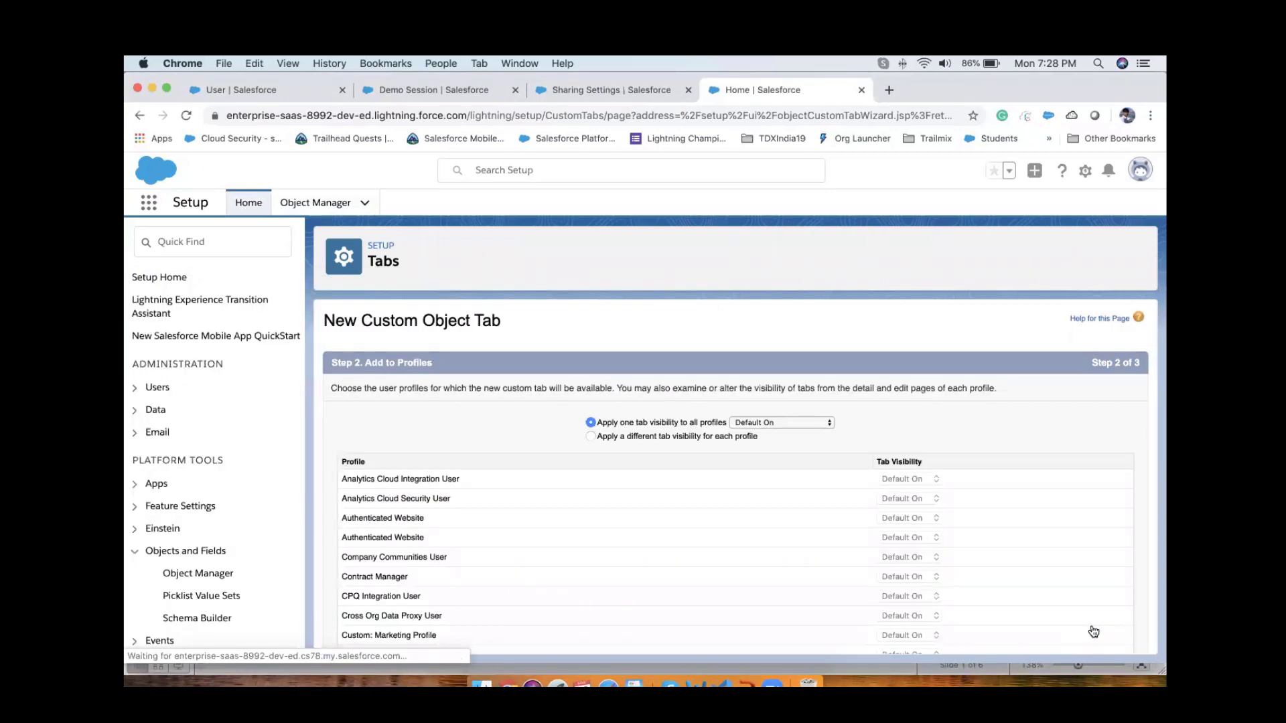
{"action": "scroll", "coordinate": [910, 536], "scroll_direction": "down", "scroll_amount": 10}
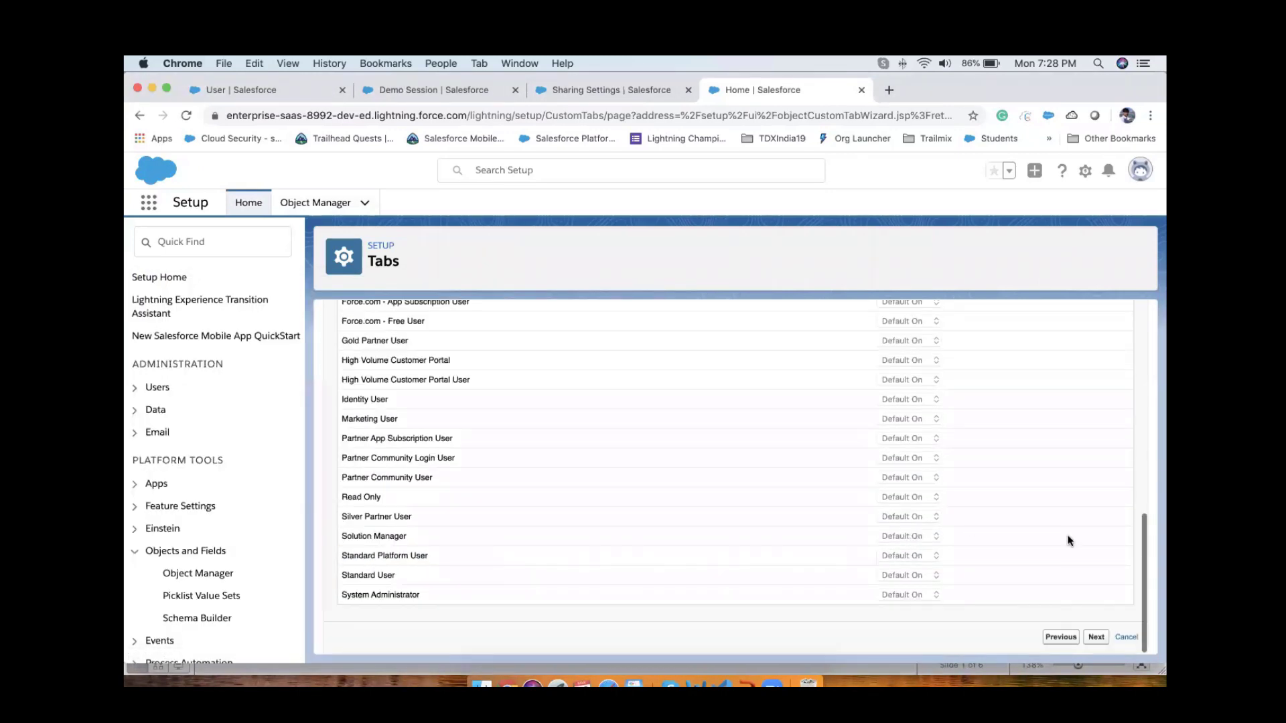
{"action": "left_click", "coordinate": [1095, 637]}
Keep the Student tab included in all custom apps and save the new tab.
{"action": "scroll", "coordinate": [941, 551], "scroll_direction": "down", "scroll_amount": 5}
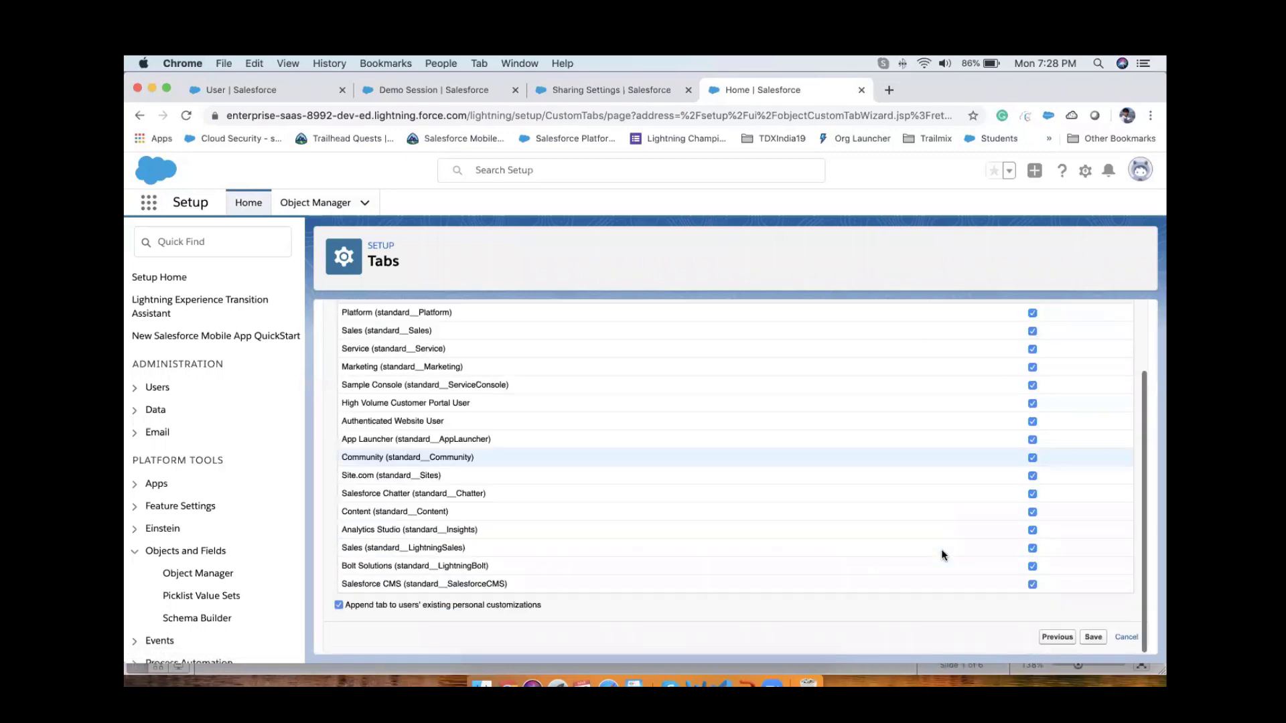
{"action": "left_click", "coordinate": [1093, 638]}
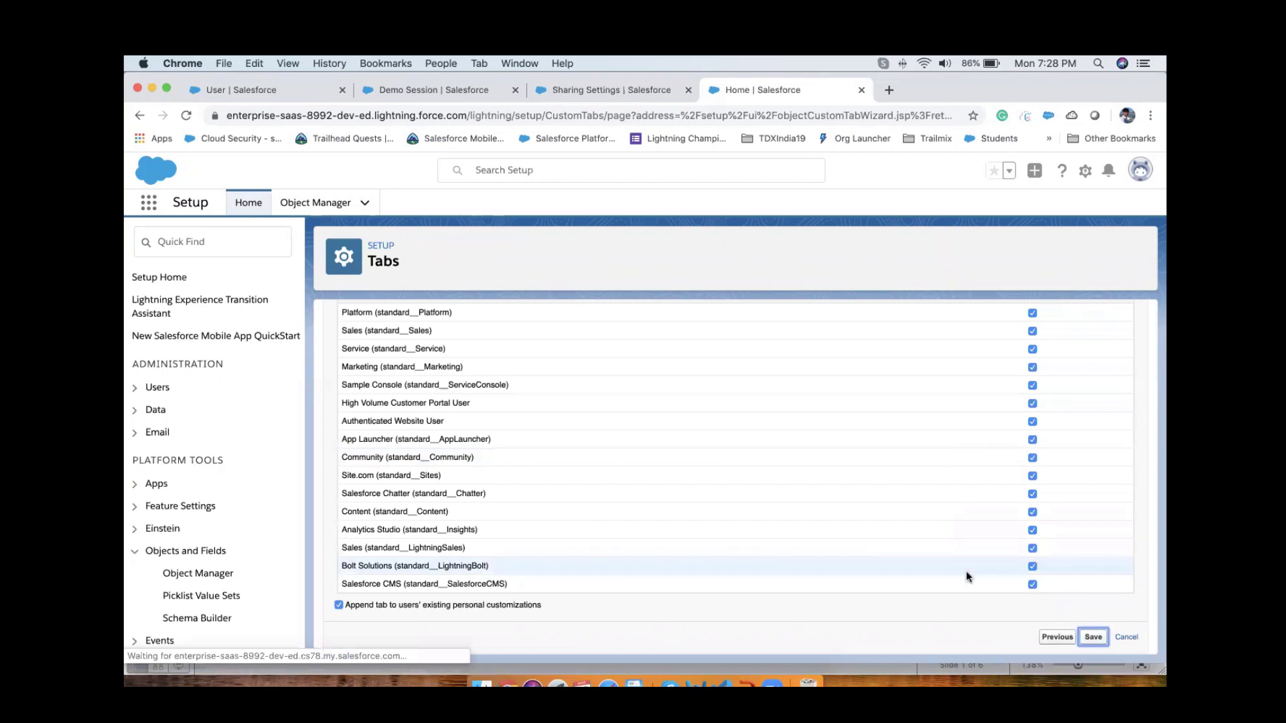
{"action": "scroll", "coordinate": [965, 570], "scroll_direction": "up", "scroll_amount": 3}
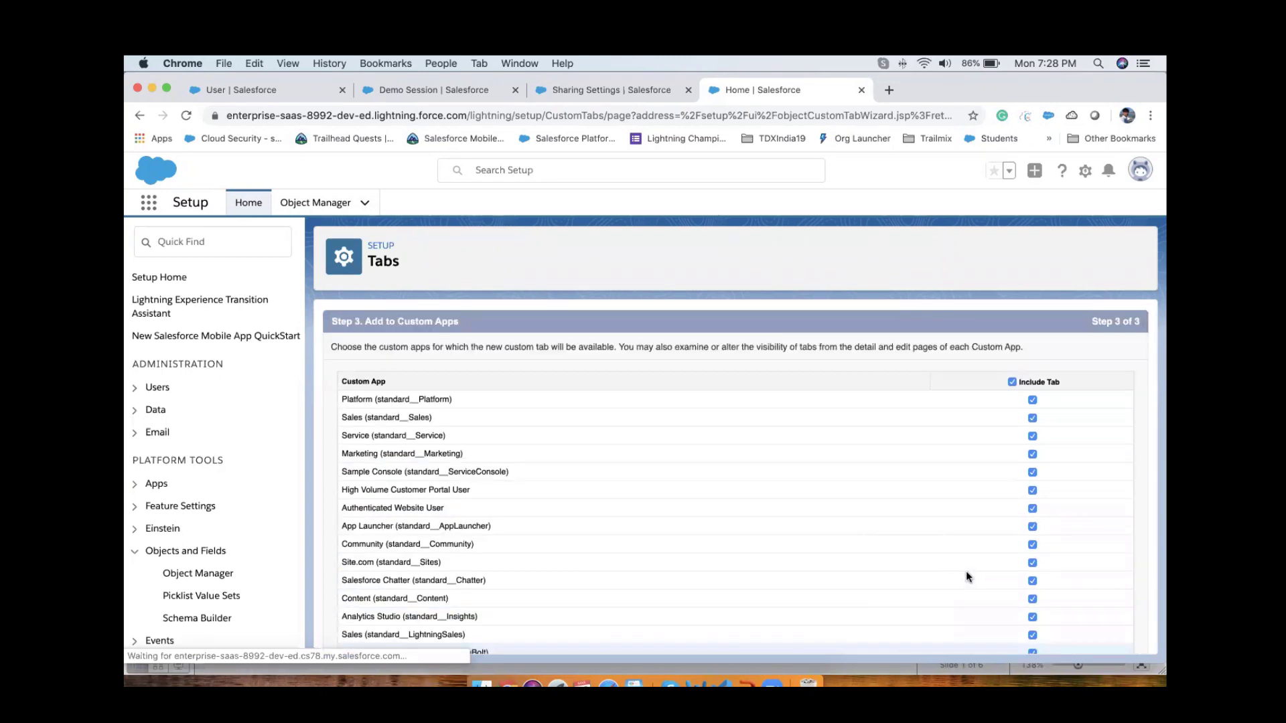
{"action": "scroll", "coordinate": [965, 570], "scroll_direction": "down", "scroll_amount": 3}
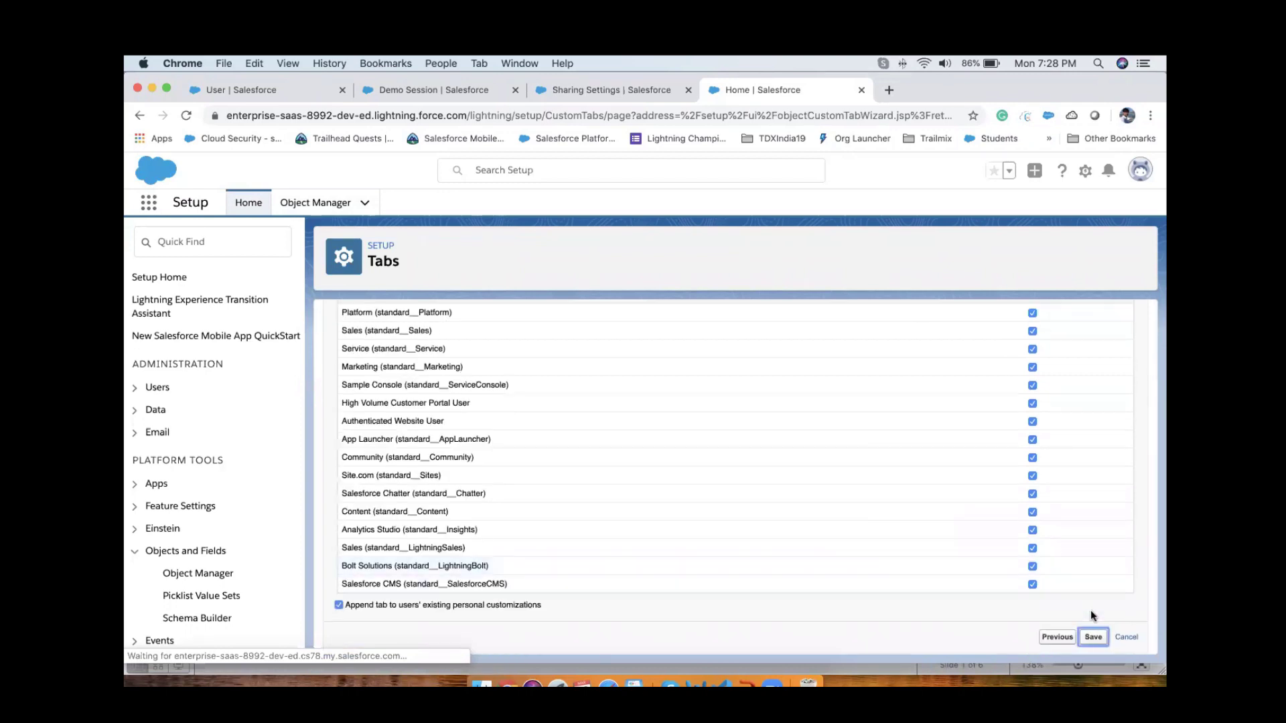
{"action": "left_click", "coordinate": [1094, 638]}
{"action": "left_click", "coordinate": [918, 63]}
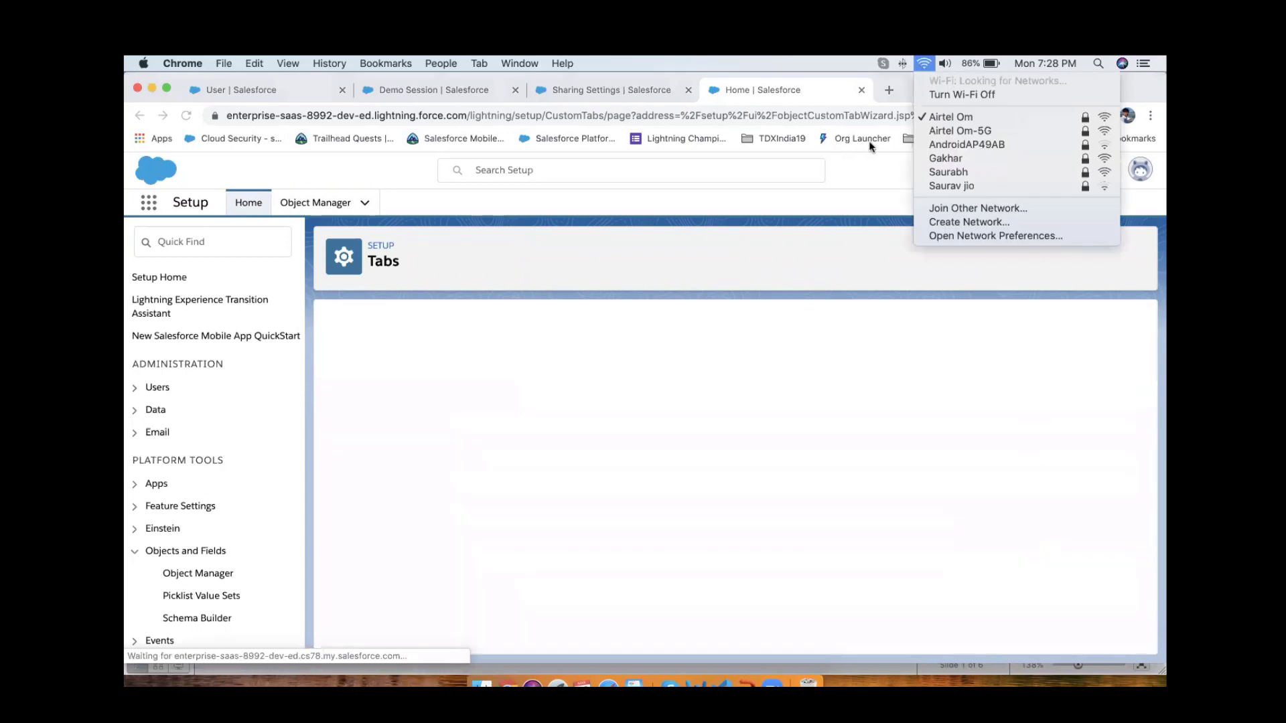
{"action": "left_click", "coordinate": [860, 167]}
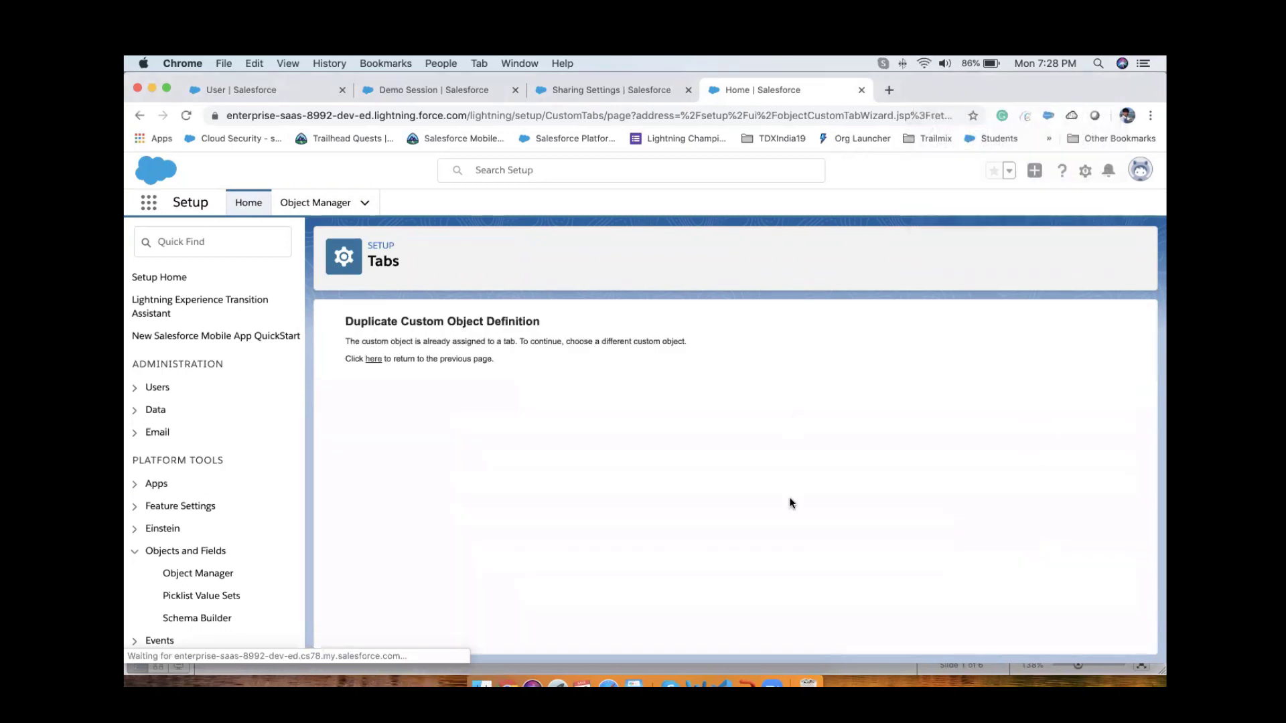
Leave the tab wizard's message page, search the Object Manager for "stu" and open the Student object.
{"action": "left_click", "coordinate": [372, 360]}
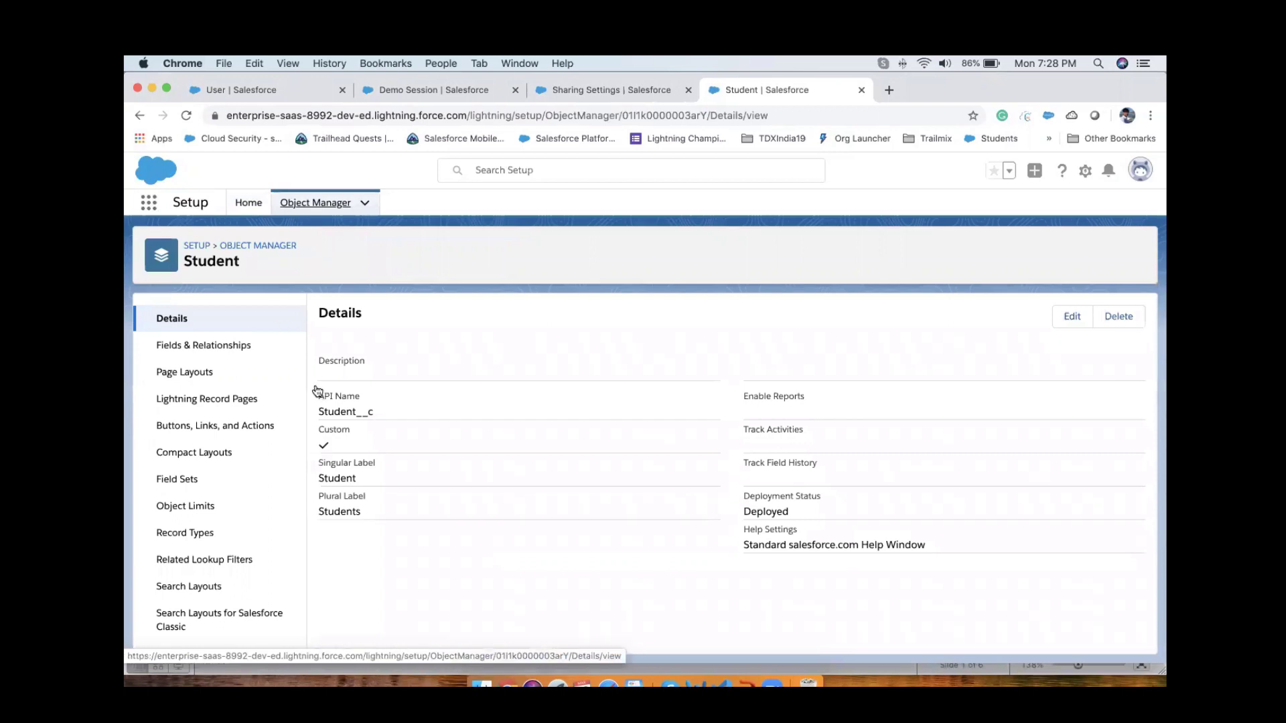
{"action": "left_click", "coordinate": [178, 320]}
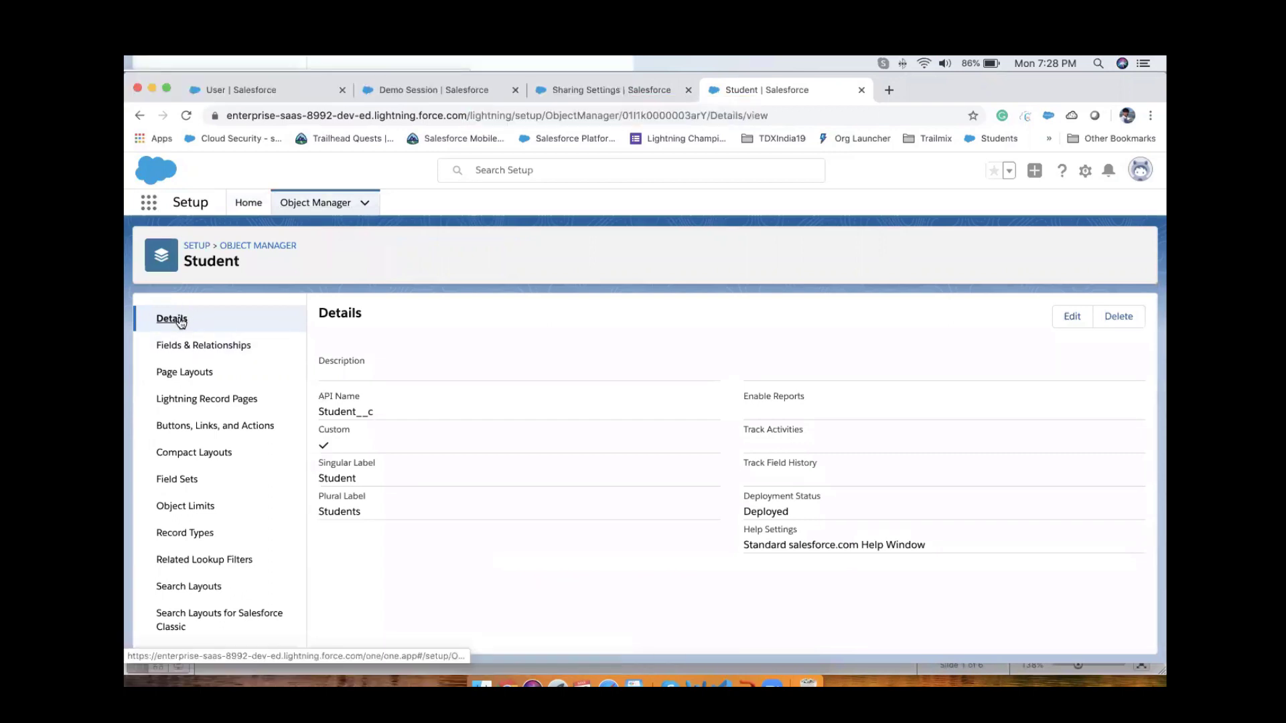
{"action": "left_click", "coordinate": [330, 203]}
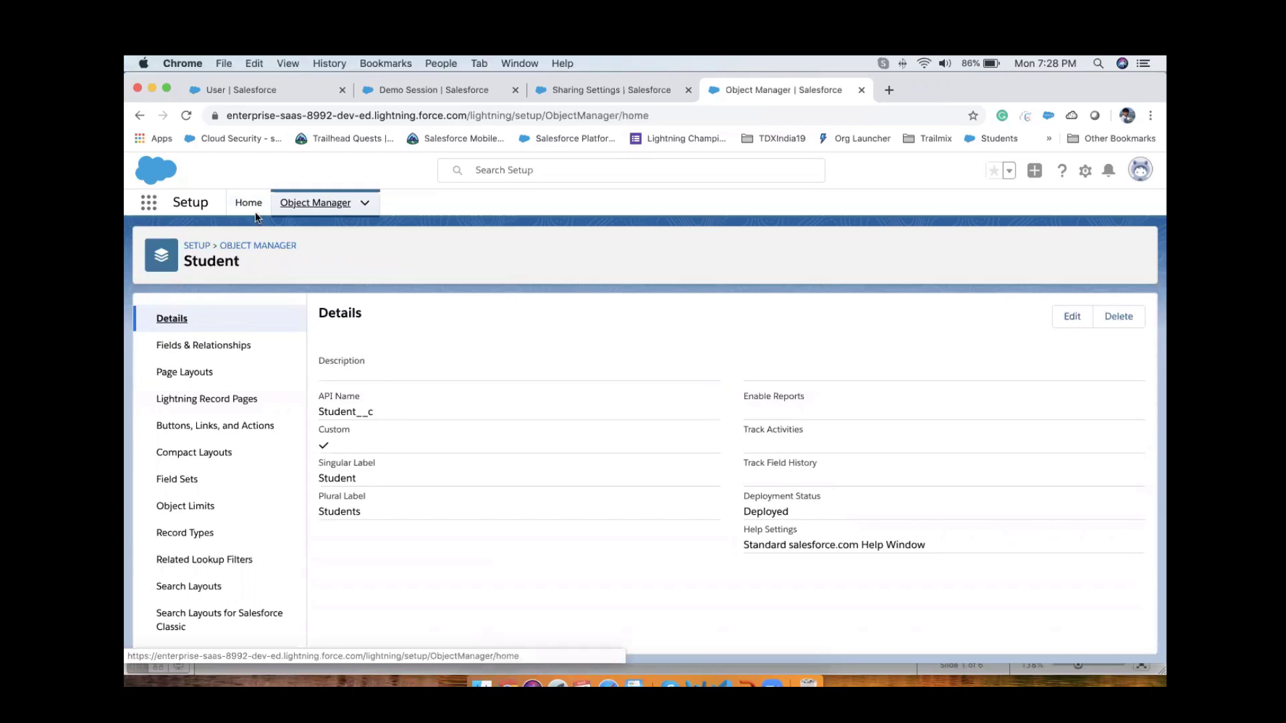
{"action": "left_click", "coordinate": [143, 202]}
{"action": "left_click", "coordinate": [668, 367]}
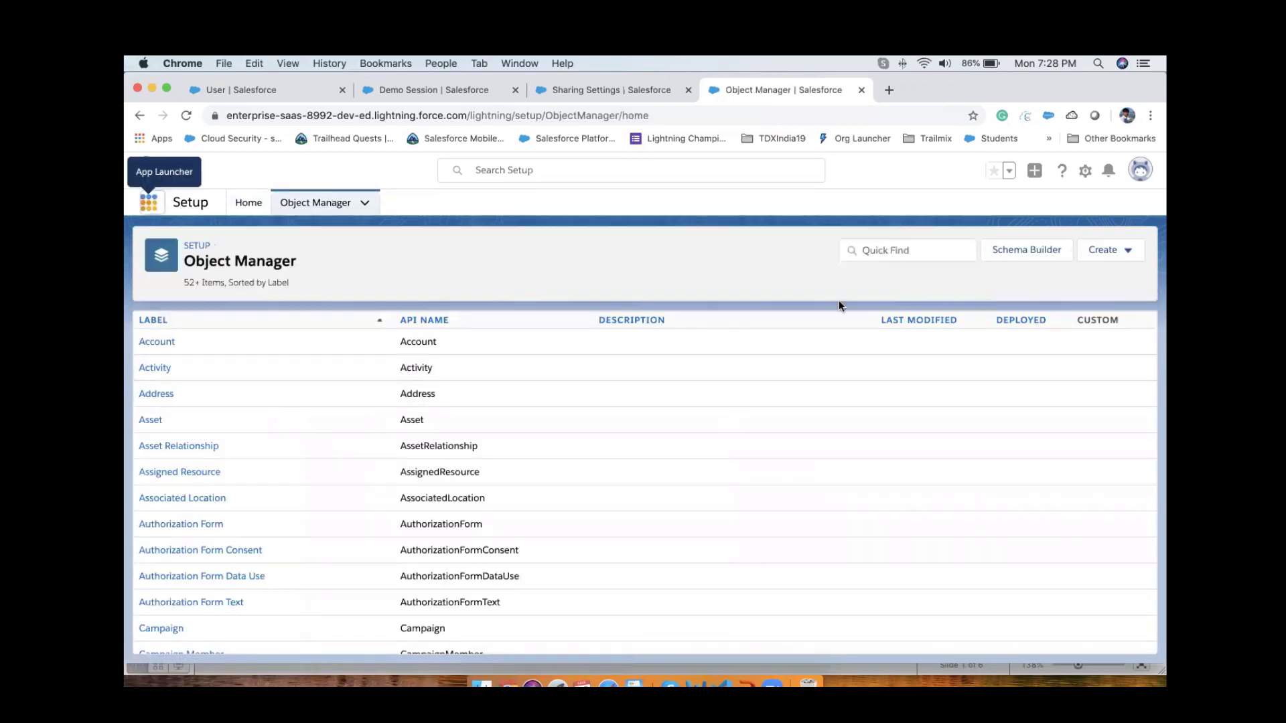
{"action": "left_click", "coordinate": [900, 252]}
{"action": "type", "text": "stu"}
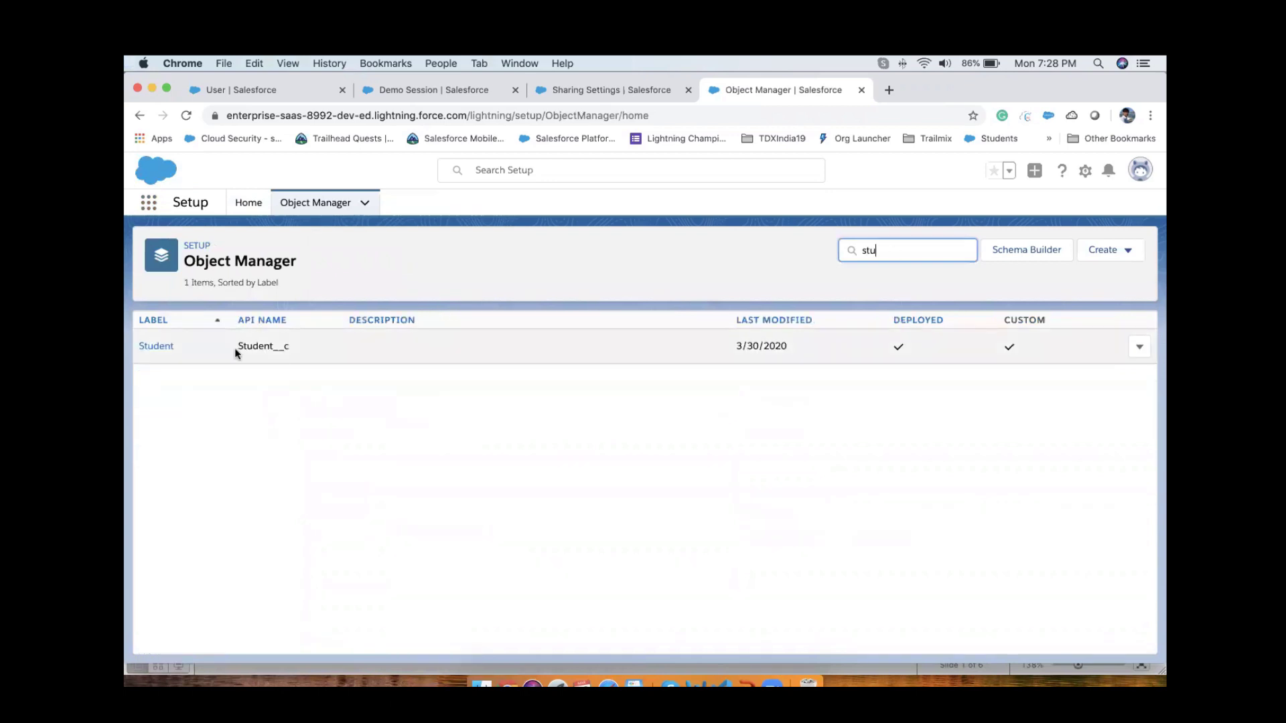
{"action": "left_click", "coordinate": [154, 346]}
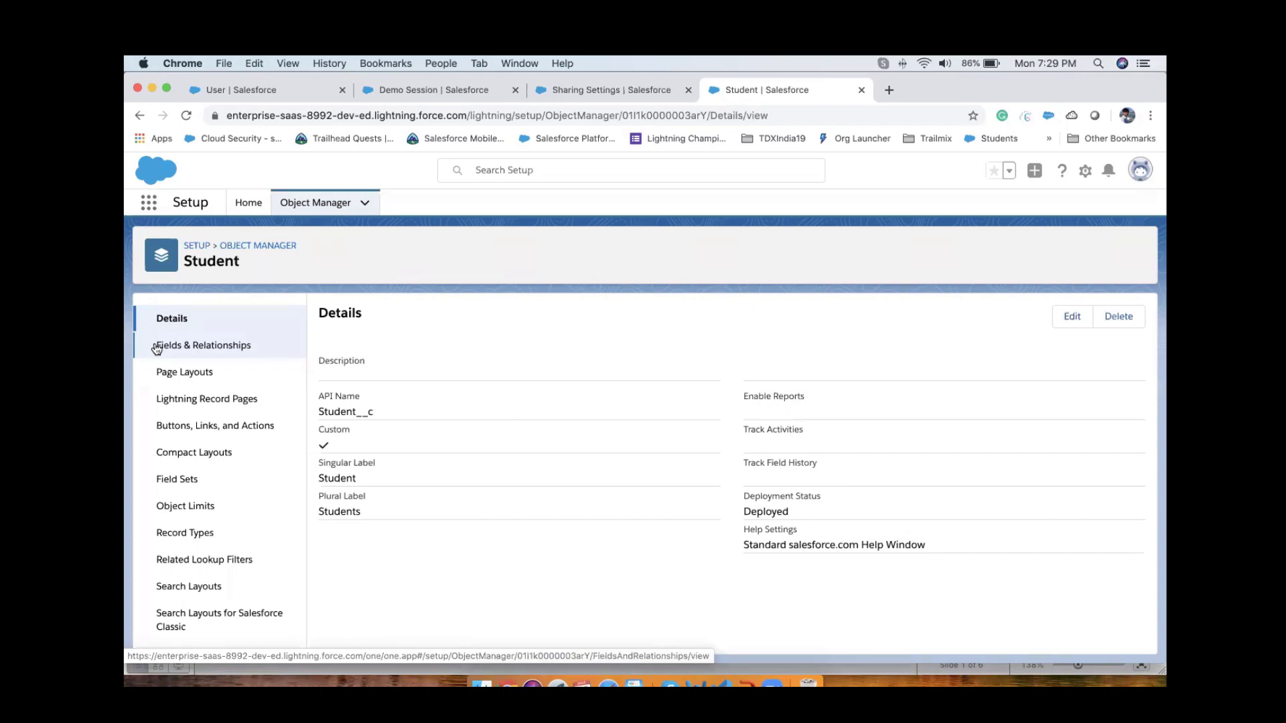
Start a new custom field on the Student object with the Lookup Relationship data type.
{"action": "left_click", "coordinate": [156, 347]}
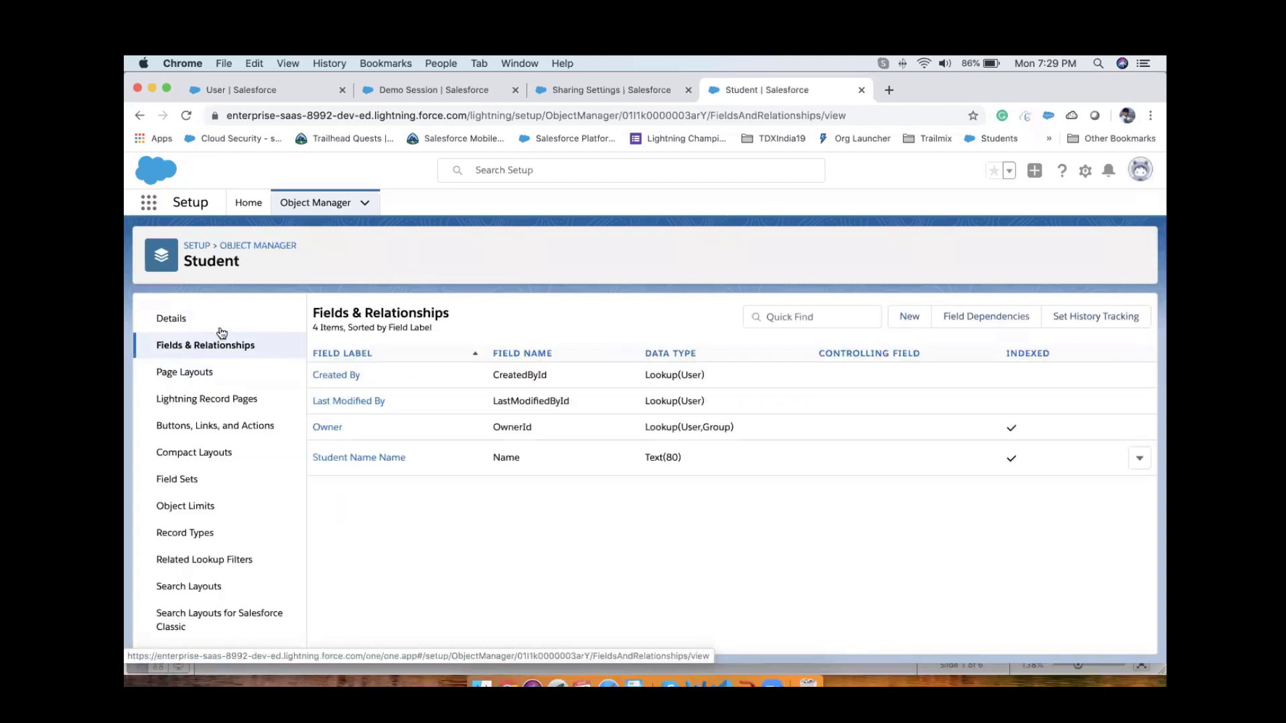
{"action": "left_click", "coordinate": [909, 317]}
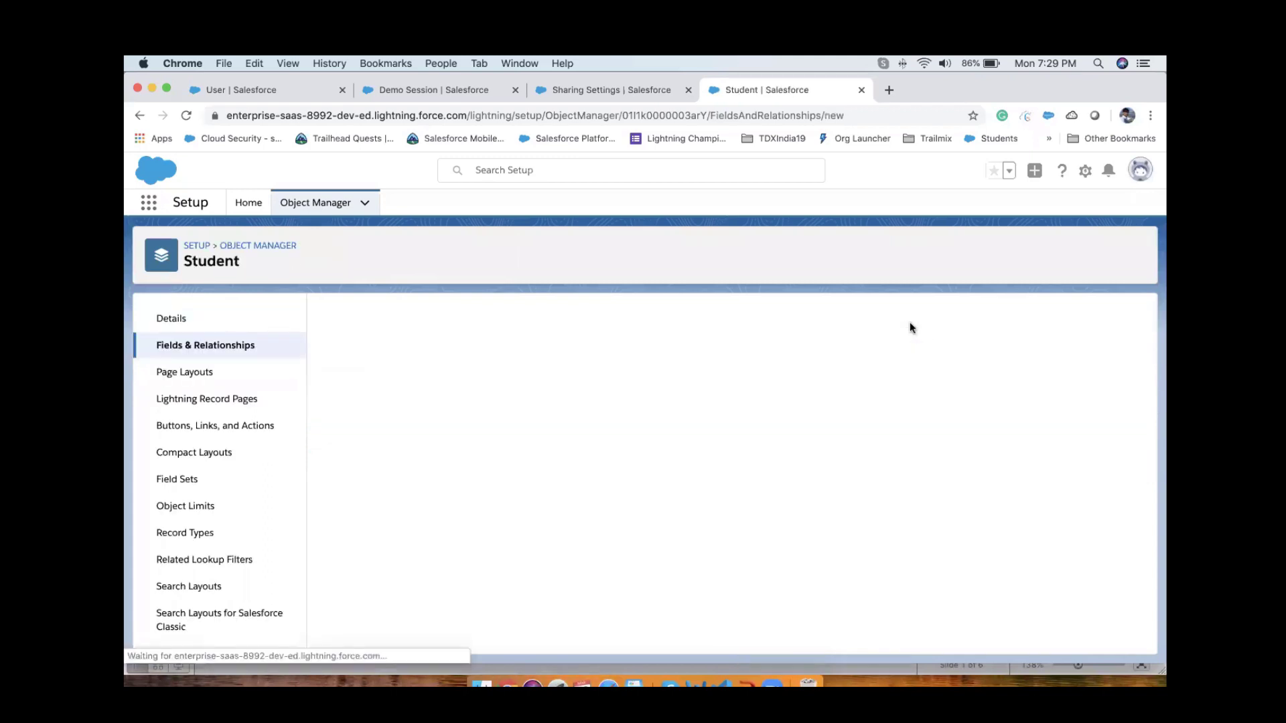
{"action": "scroll", "coordinate": [456, 602], "scroll_direction": "down", "scroll_amount": 3}
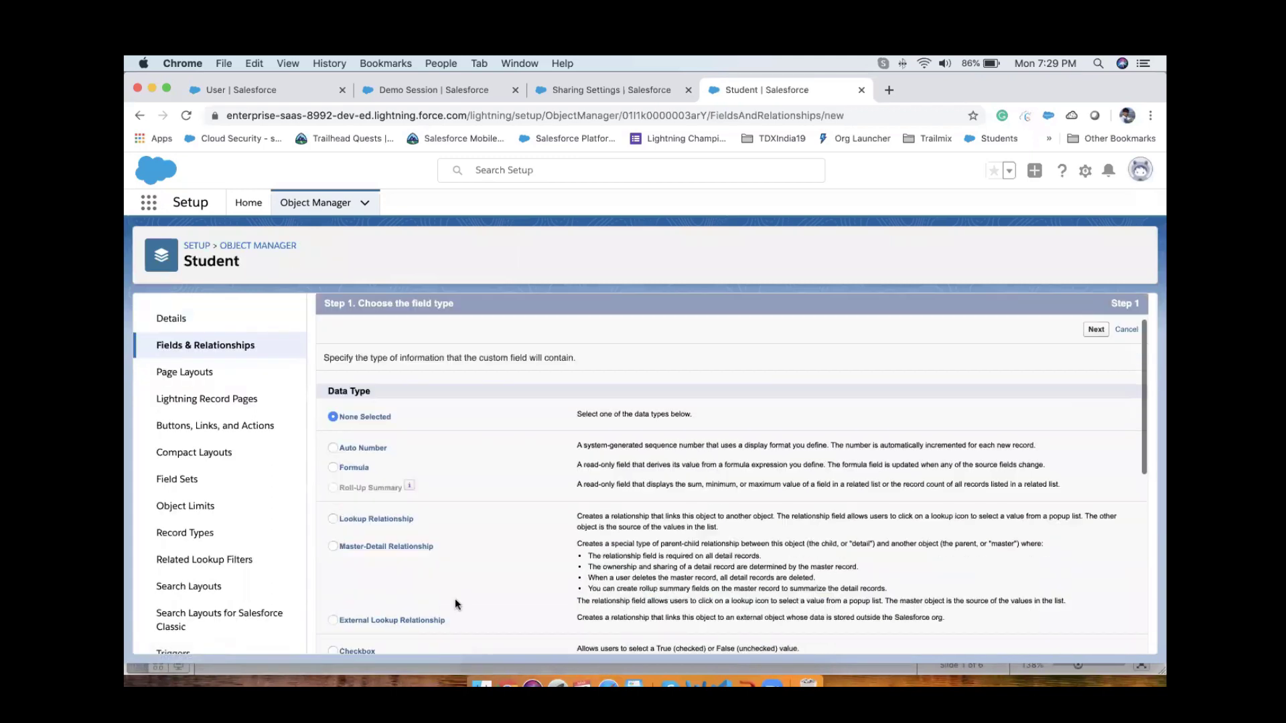
{"action": "scroll", "coordinate": [455, 597], "scroll_direction": "down", "scroll_amount": 2}
{"action": "left_click", "coordinate": [361, 430]}
{"action": "scroll", "coordinate": [569, 424], "scroll_direction": "up", "scroll_amount": 2}
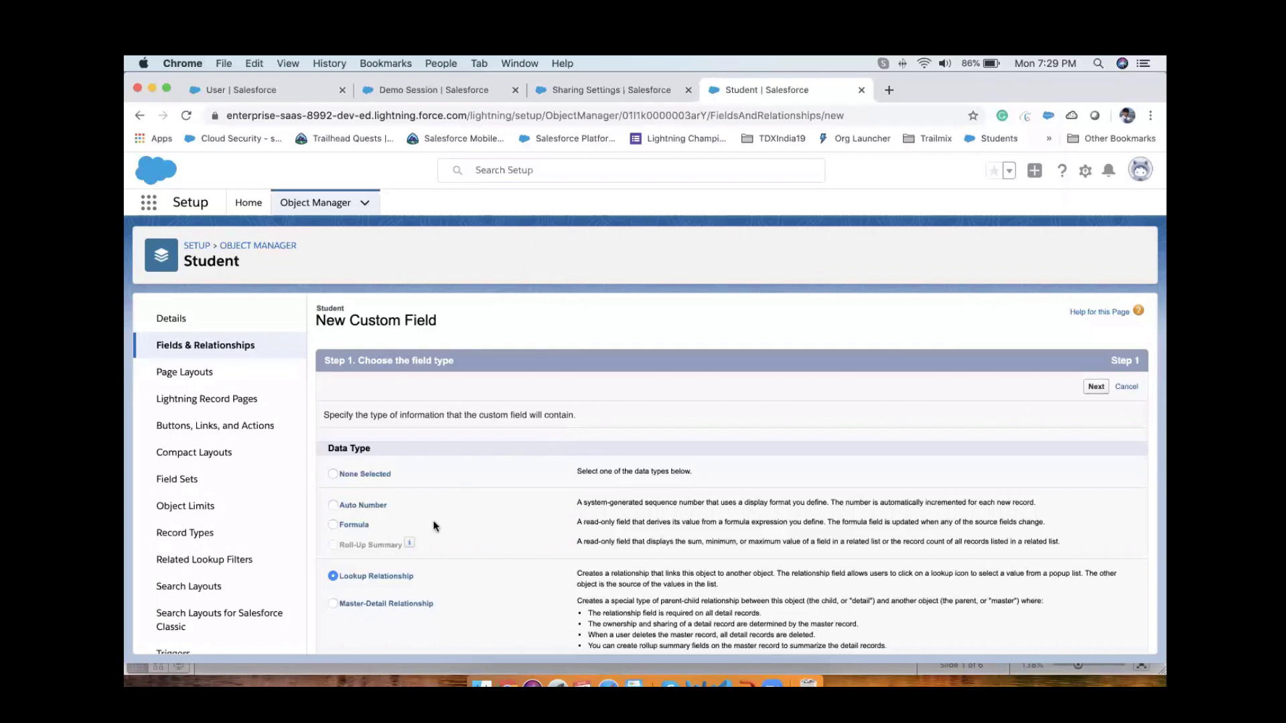
{"action": "left_click", "coordinate": [1096, 387]}
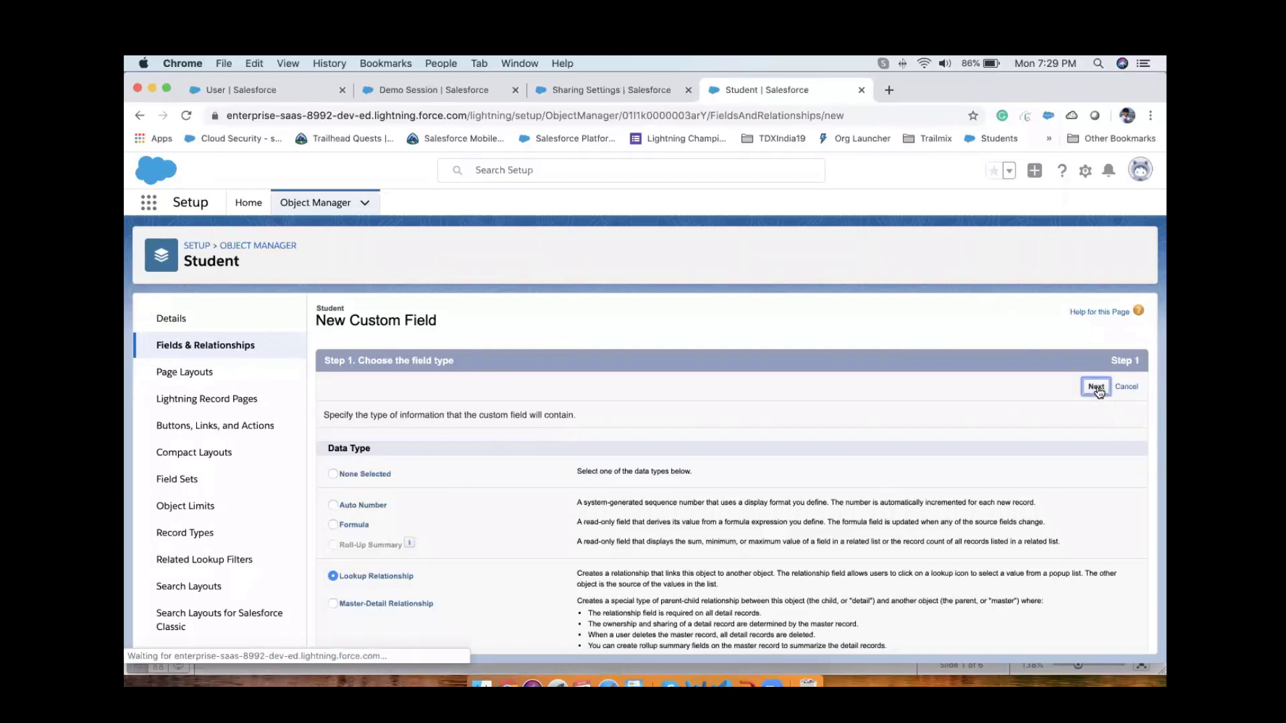
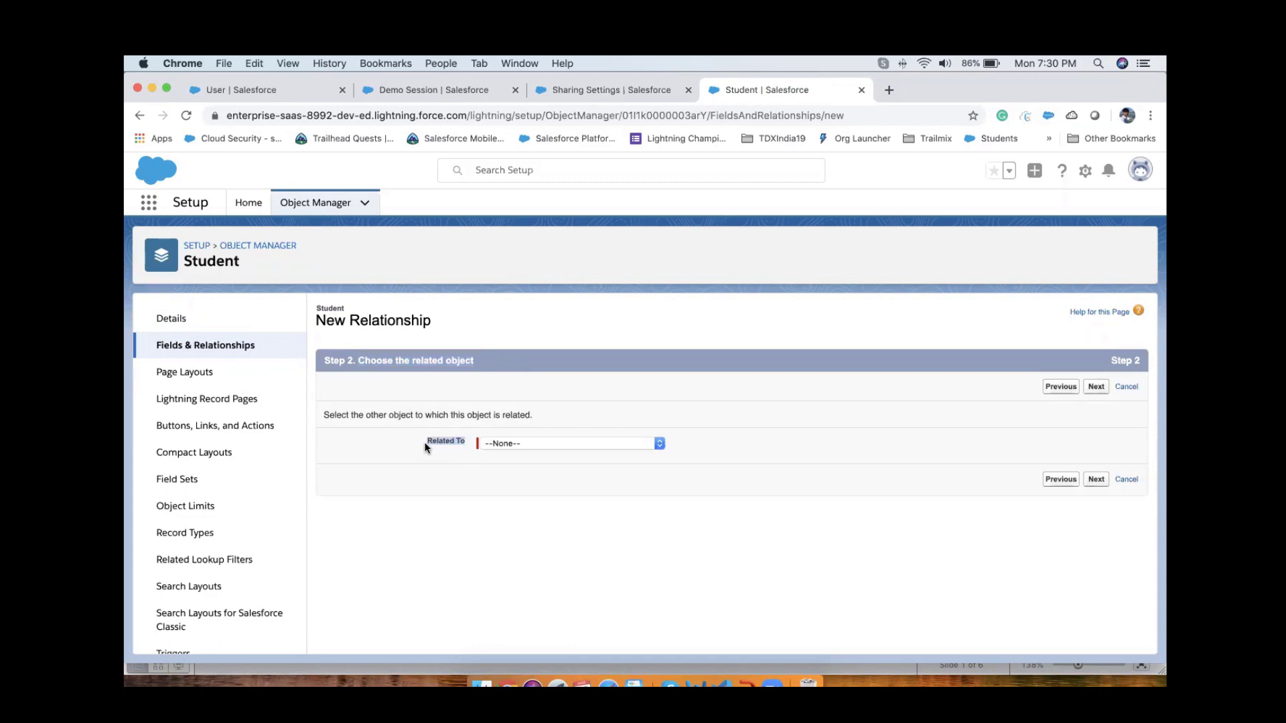
Choose Contact as the object that the Student lookup is related to and continue to the field naming step.
{"action": "left_click", "coordinate": [512, 444]}
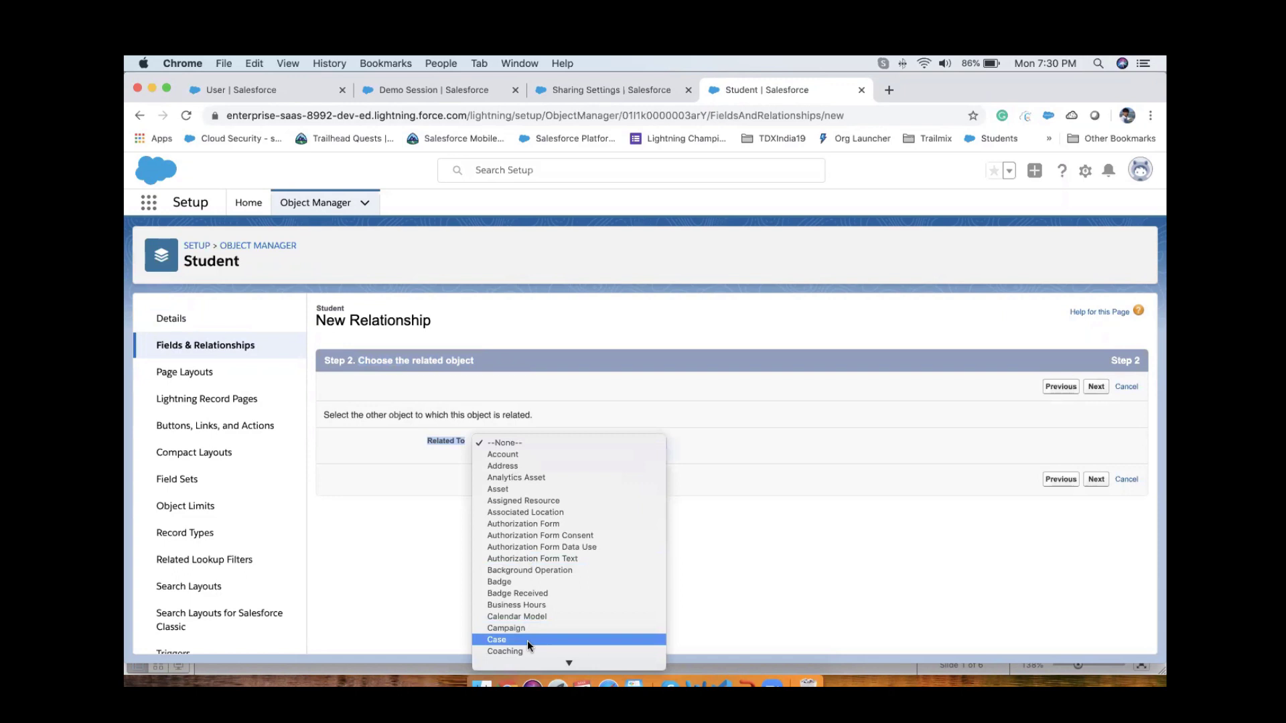
{"action": "scroll", "coordinate": [528, 640], "scroll_direction": "down", "scroll_amount": 5}
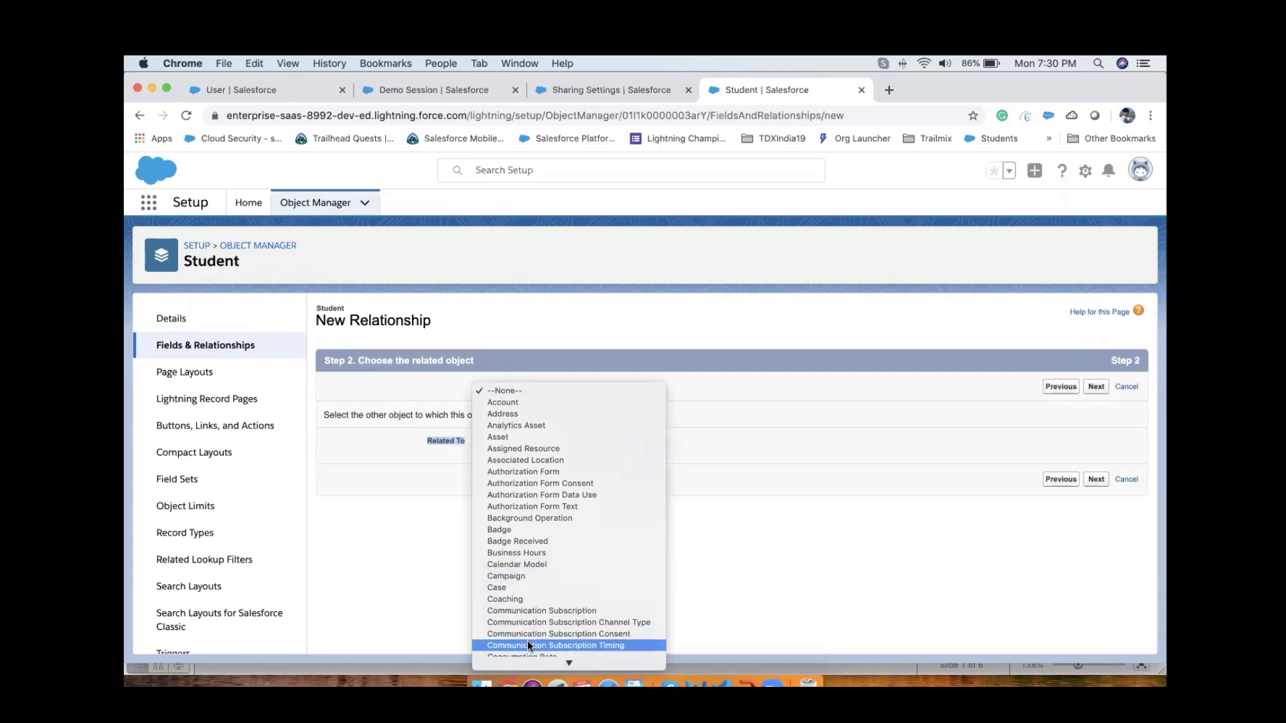
{"action": "scroll", "coordinate": [527, 643], "scroll_direction": "down", "scroll_amount": 1}
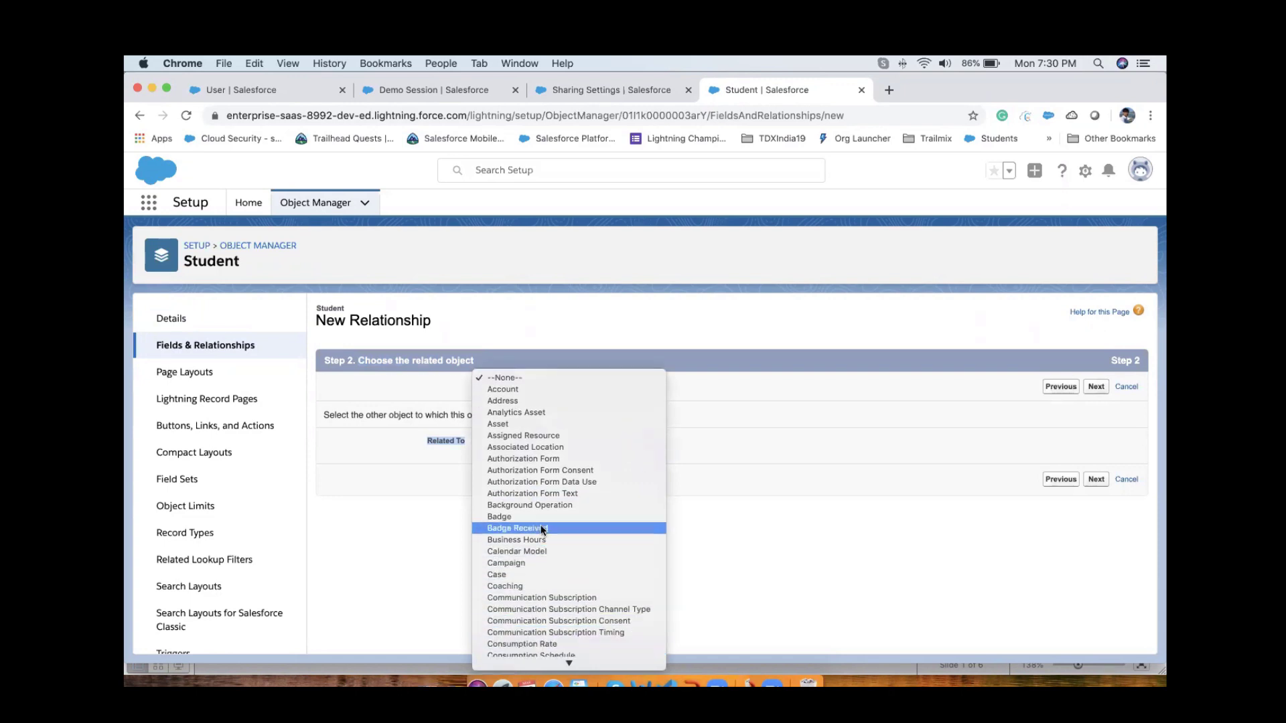
{"action": "scroll", "coordinate": [543, 530], "scroll_direction": "down", "scroll_amount": 5}
{"action": "scroll", "coordinate": [542, 530], "scroll_direction": "up", "scroll_amount": 3}
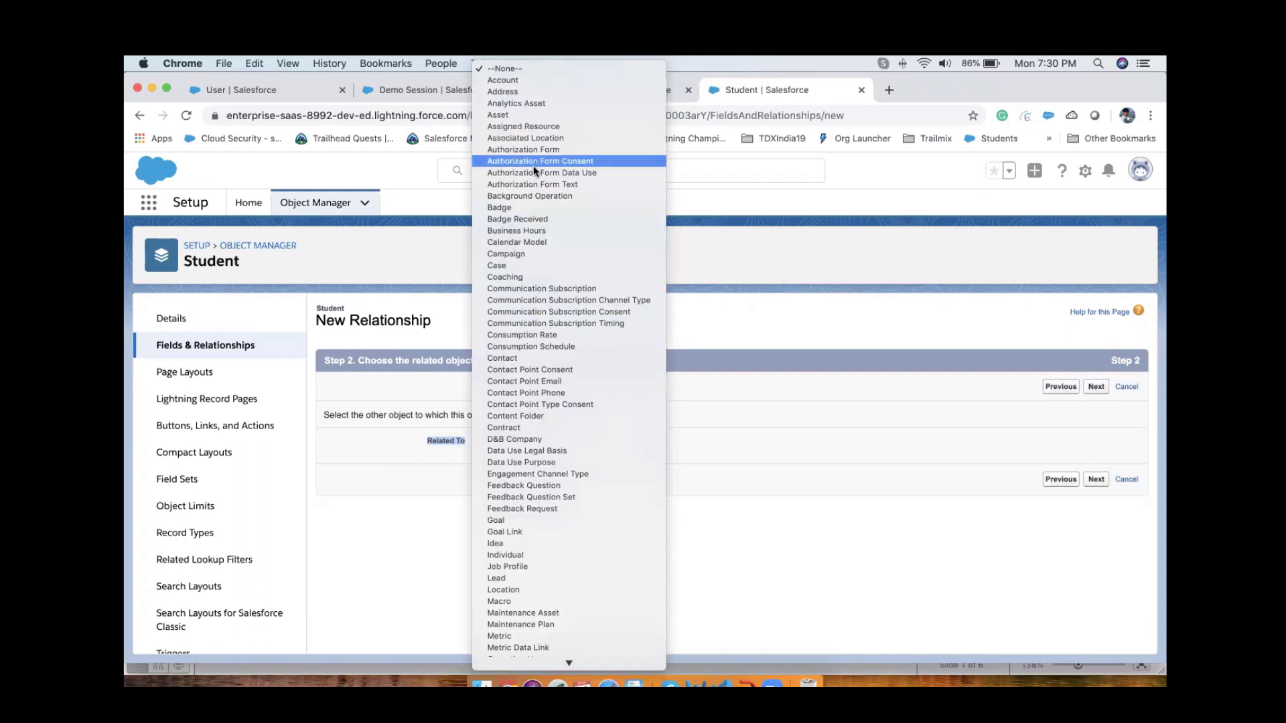
{"action": "scroll", "coordinate": [553, 276], "scroll_direction": "down", "scroll_amount": 3}
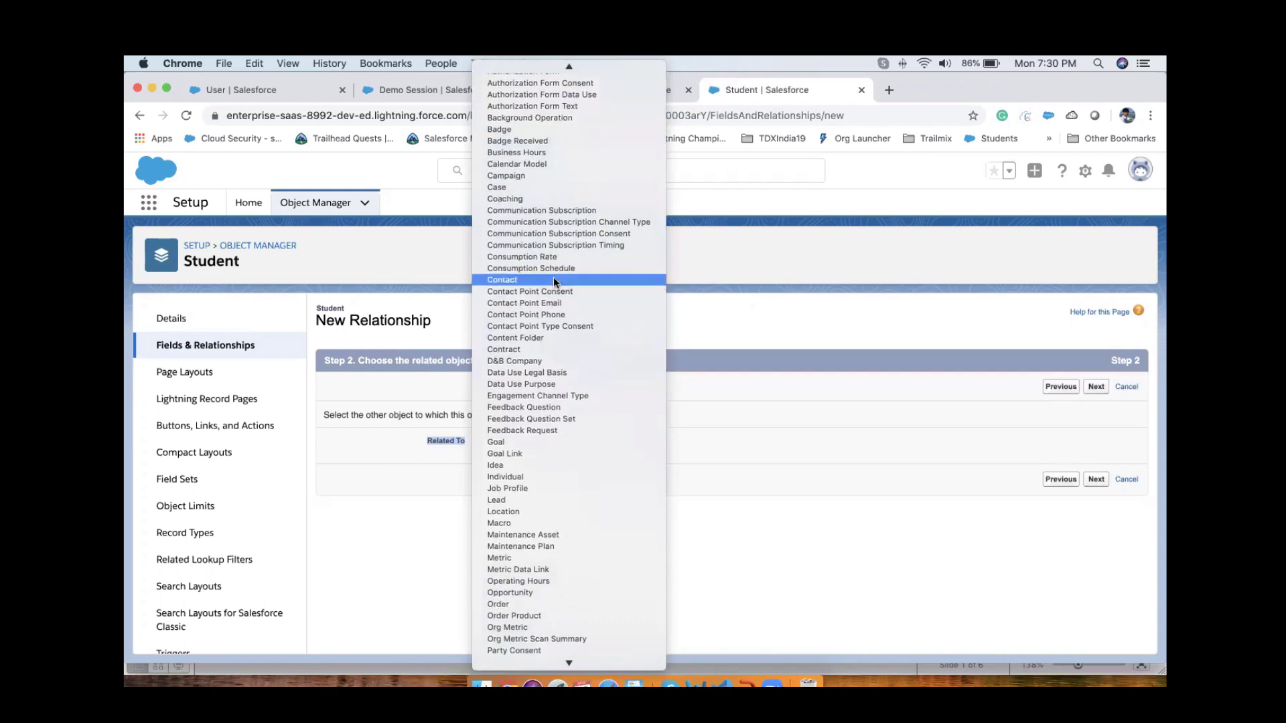
{"action": "left_click", "coordinate": [515, 279]}
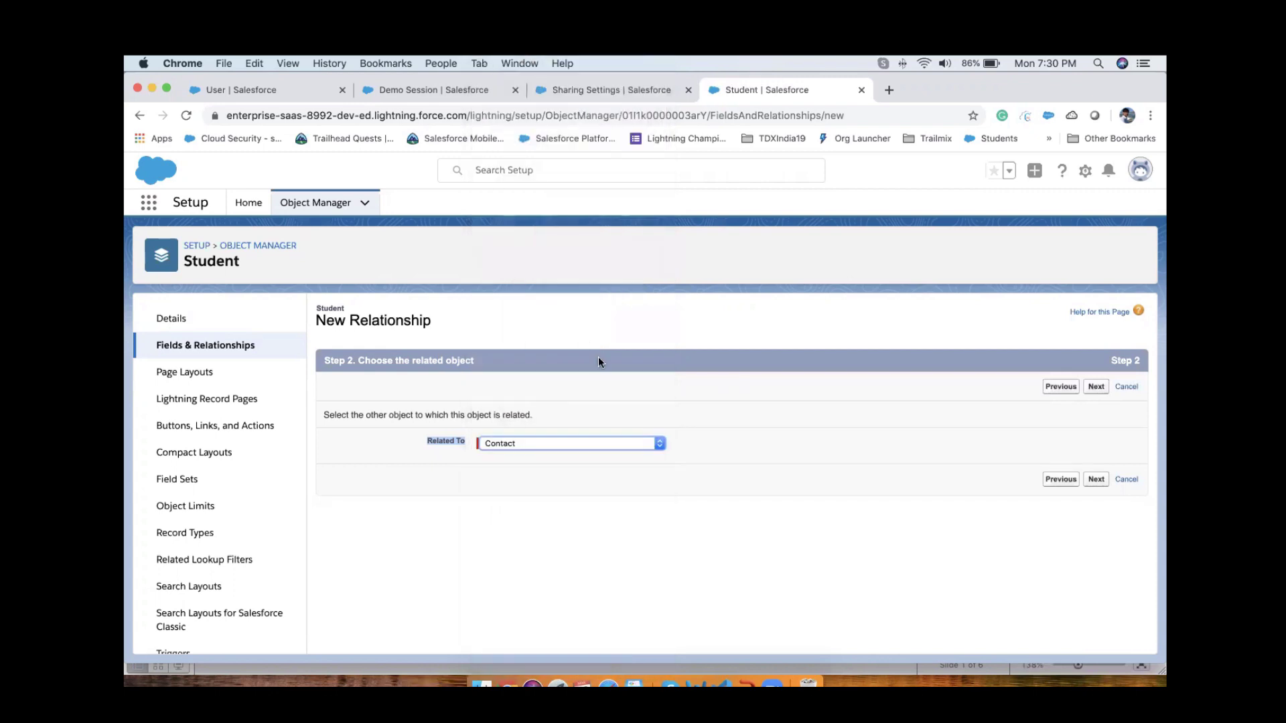
{"action": "left_click", "coordinate": [1095, 480]}
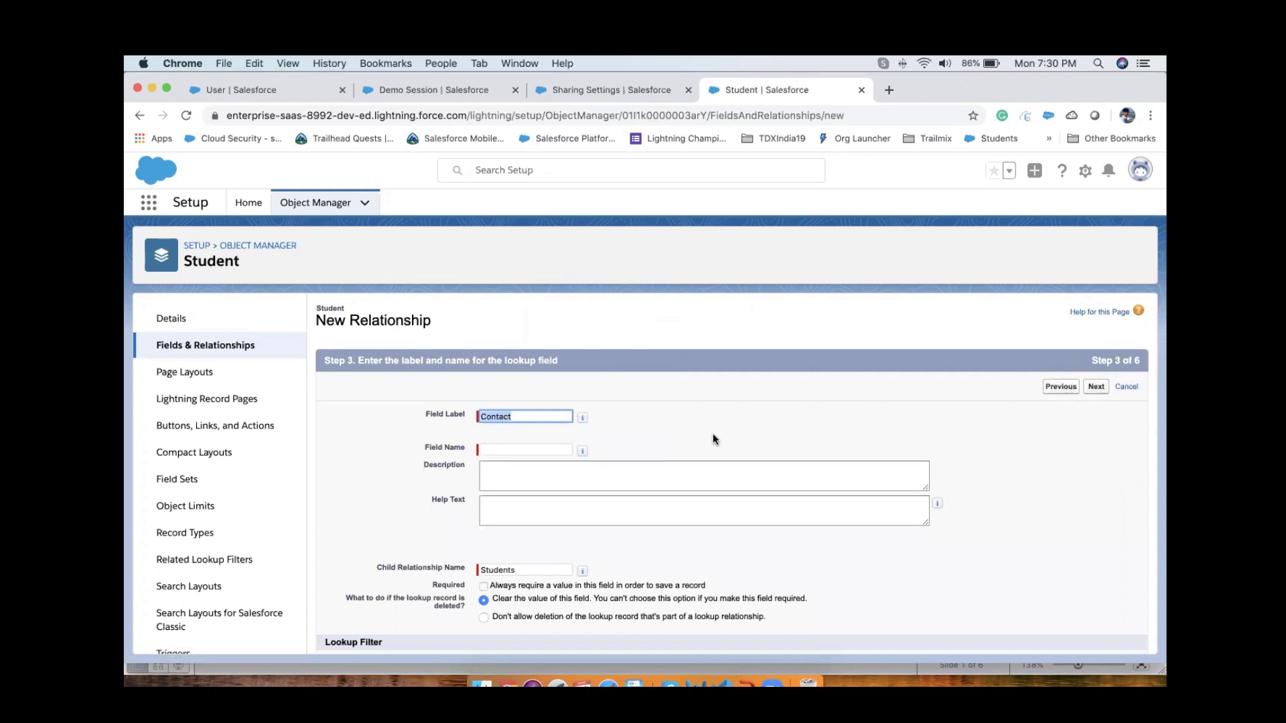
Fill in Contact as the lookup's field name, keep Students as the child relationship name, and continue to field-level security.
{"action": "left_click", "coordinate": [551, 449]}
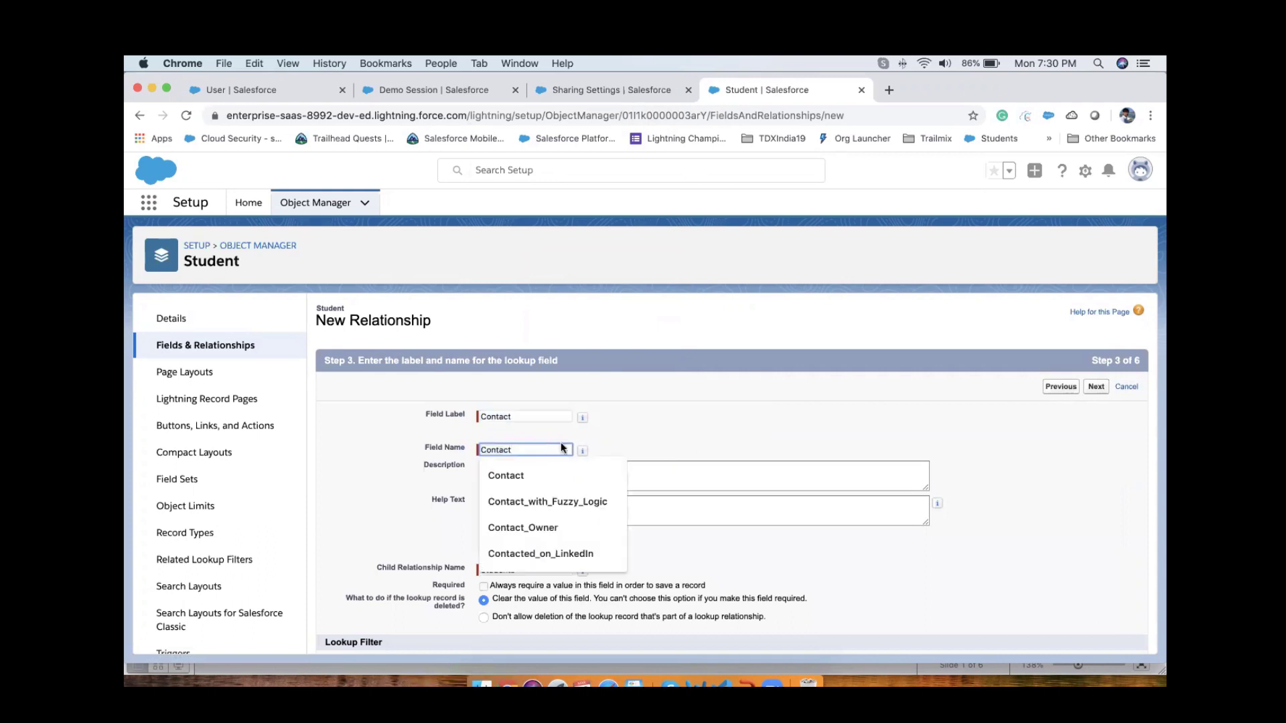
{"action": "left_click", "coordinate": [560, 442]}
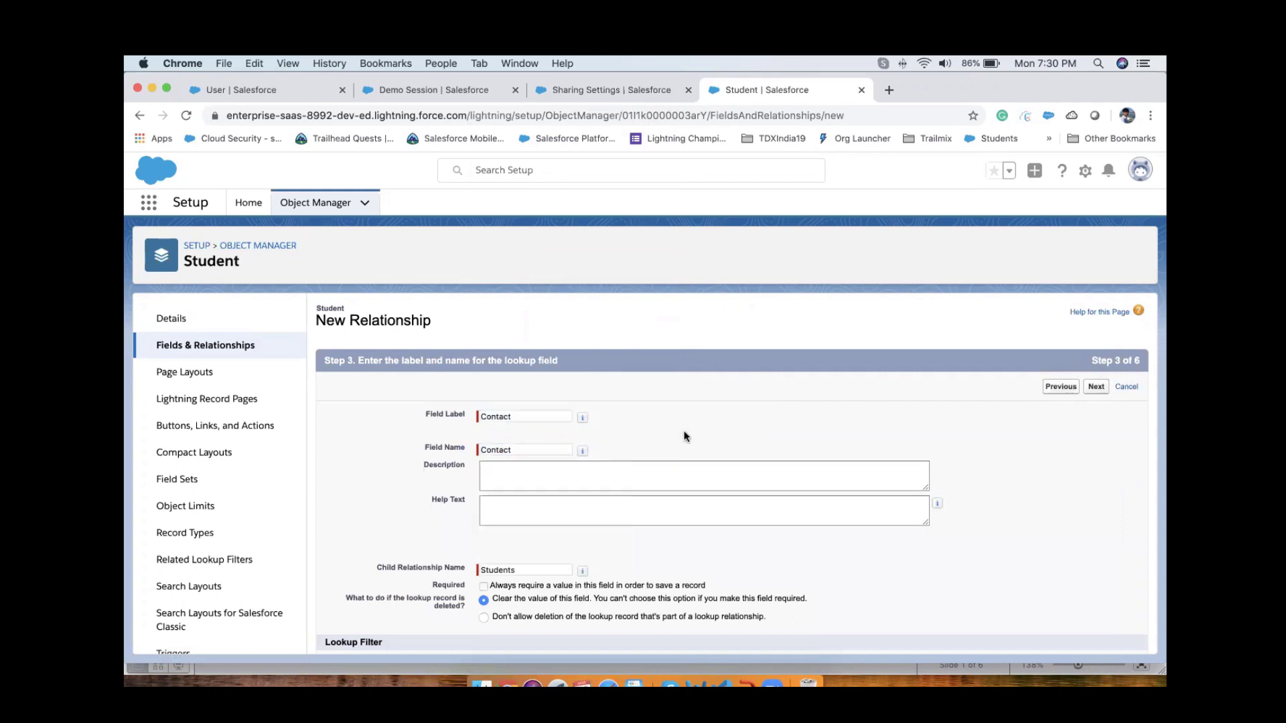
{"action": "left_click", "coordinate": [523, 412]}
{"action": "left_click", "coordinate": [749, 455]}
{"action": "scroll", "coordinate": [750, 456], "scroll_direction": "down", "scroll_amount": 2}
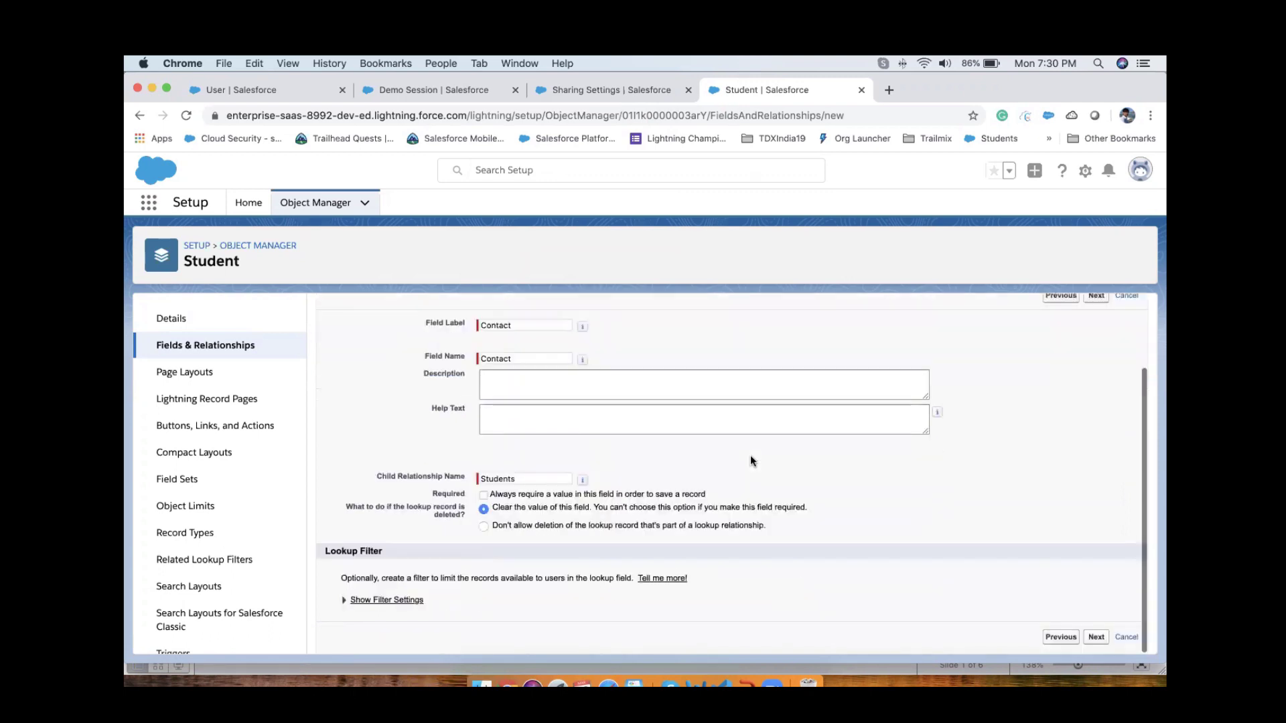
{"action": "left_click_drag", "start_coordinate": [536, 478], "coordinate": [439, 480]}
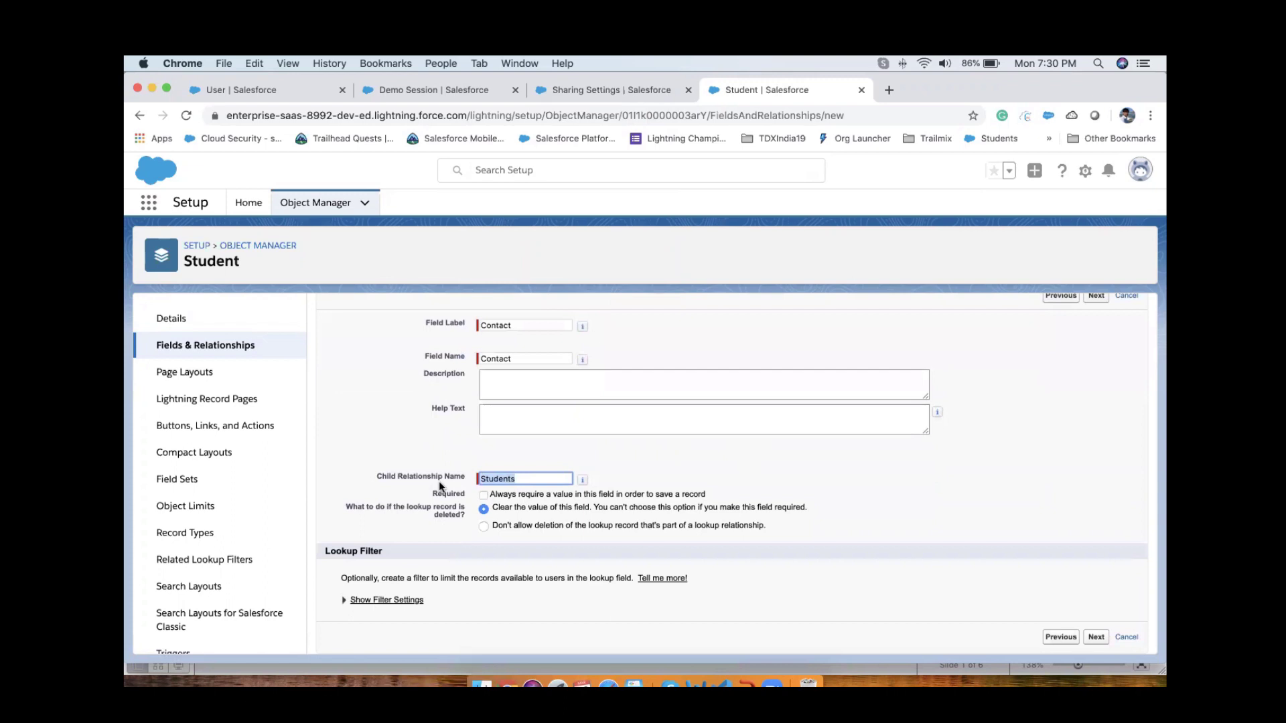
{"action": "left_click", "coordinate": [1096, 638]}
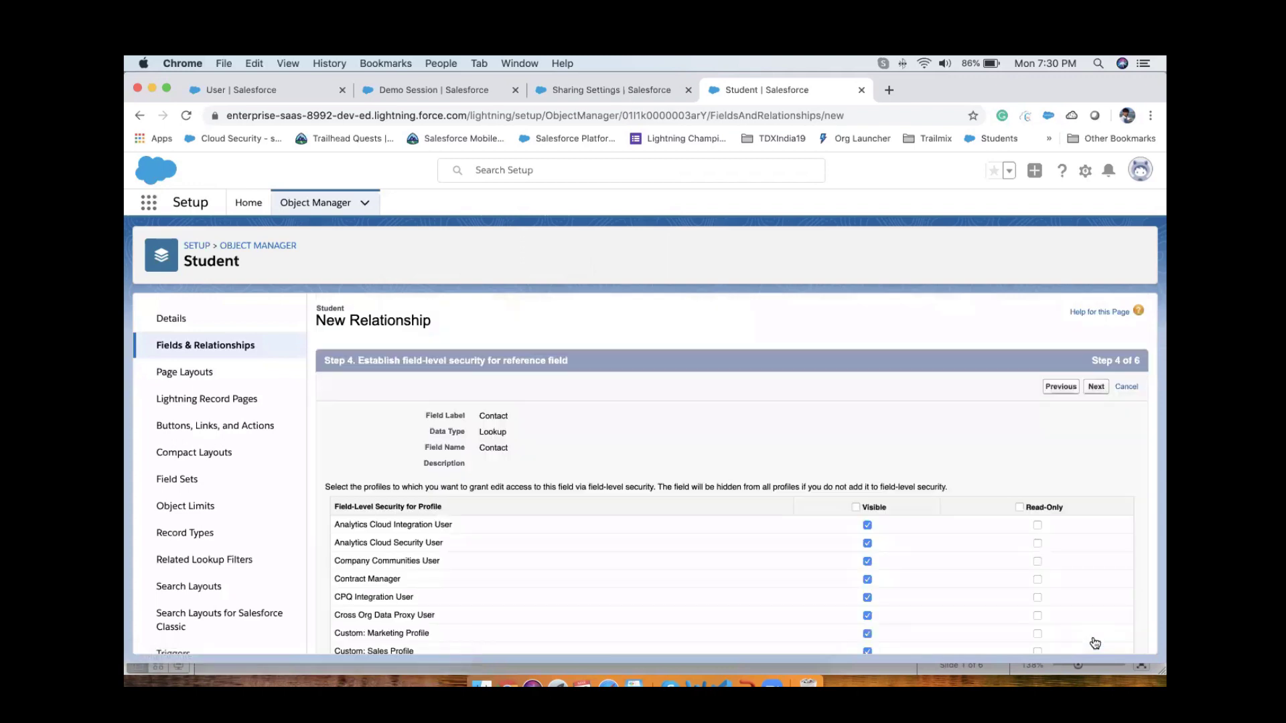
Make the Contact lookup visible to all profiles, save it with the preselected page layouts, and check its entry in Student's Fields & Relationships.
{"action": "left_click", "coordinate": [856, 507]}
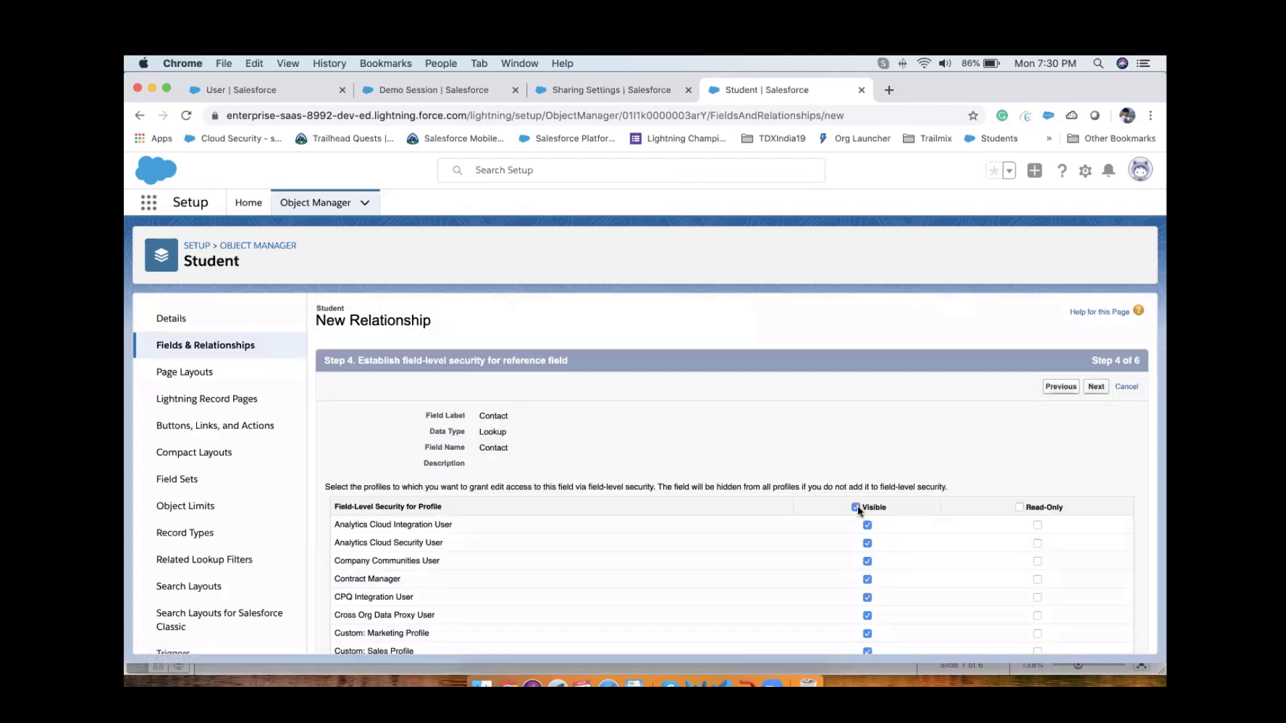
{"action": "left_click", "coordinate": [1096, 385]}
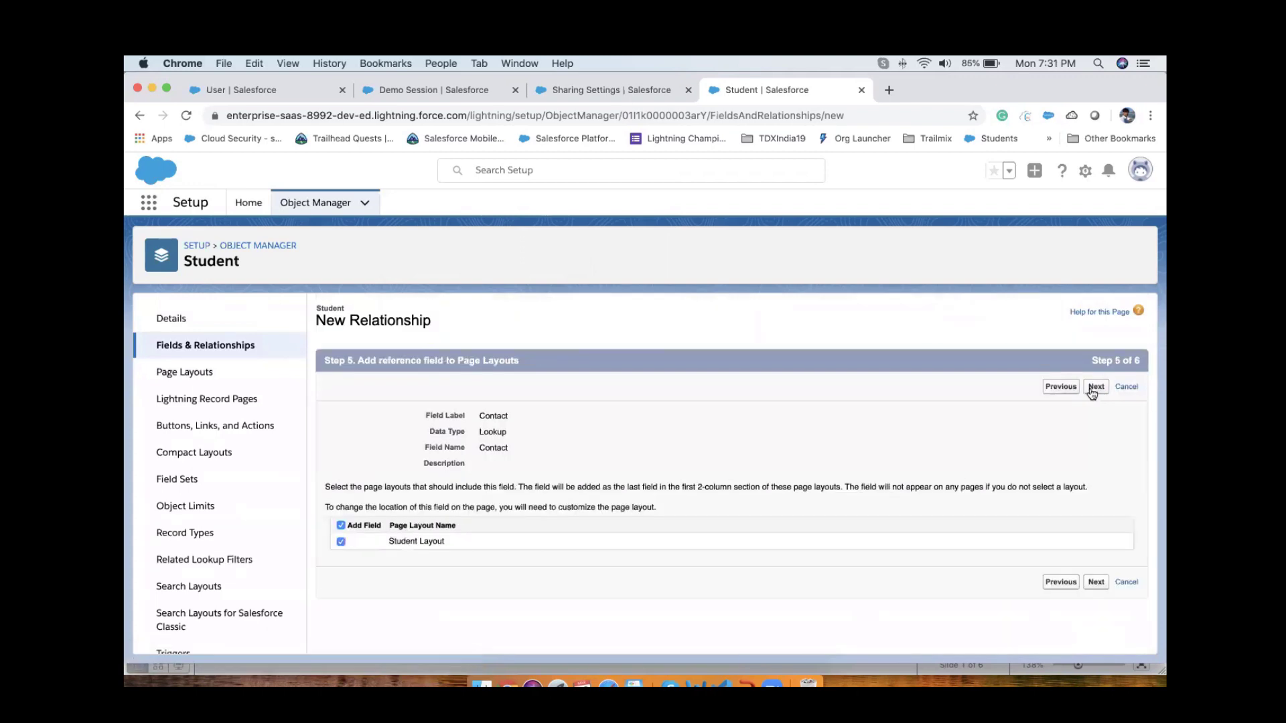
{"action": "left_click", "coordinate": [1093, 391]}
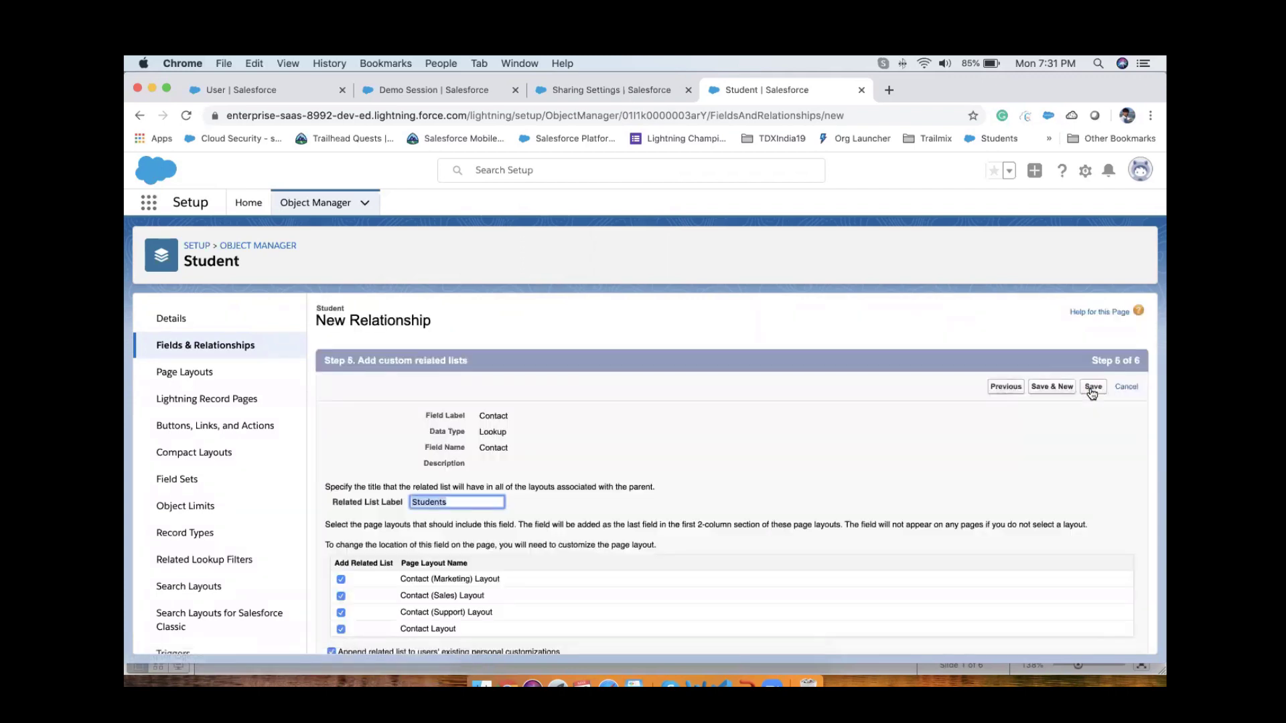
{"action": "left_click", "coordinate": [1092, 391]}
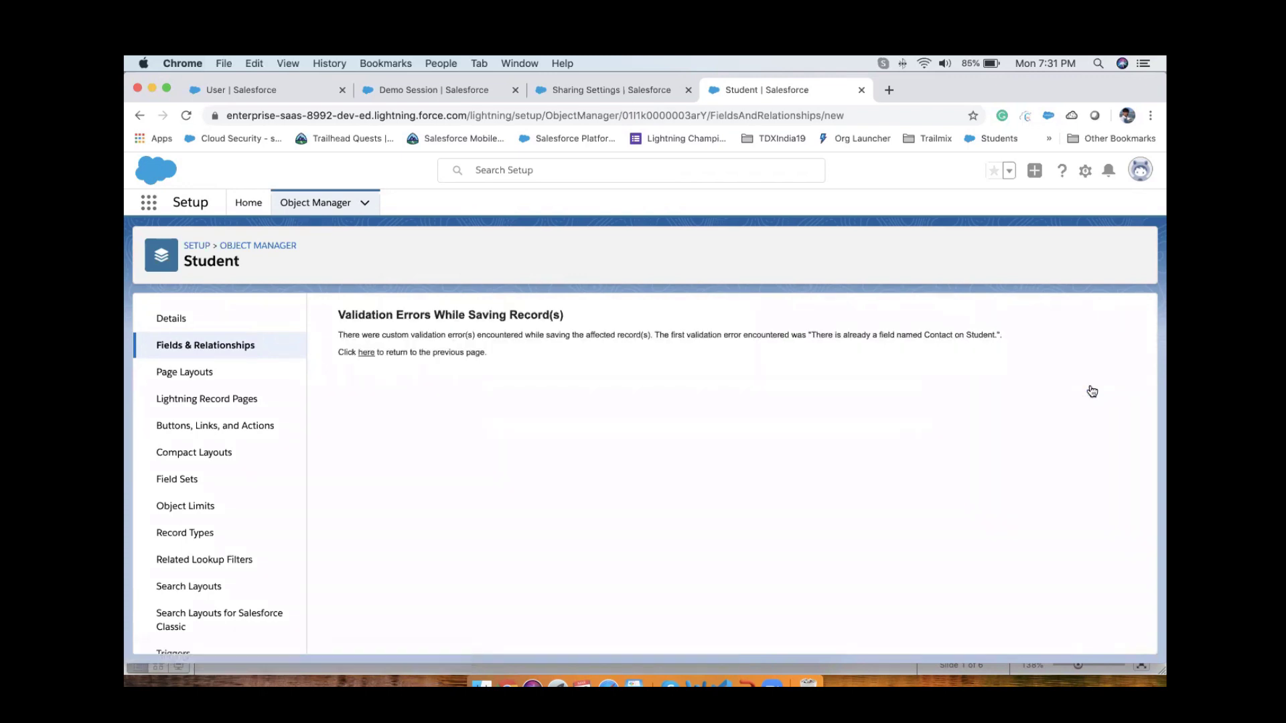
{"action": "left_click", "coordinate": [201, 344]}
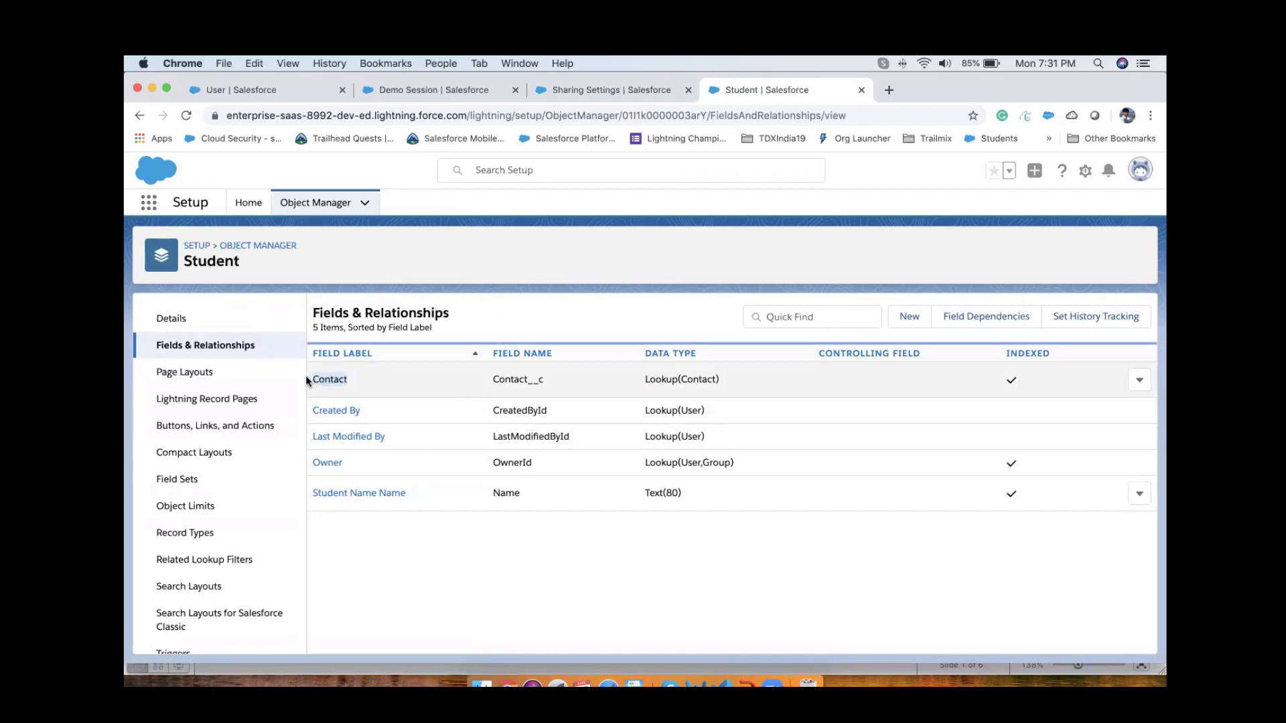
{"action": "left_click_drag", "start_coordinate": [640, 380], "coordinate": [741, 373]}
Find Students by searching the available items for "stu" and start a new student record named Demo Student.
{"action": "left_click", "coordinate": [149, 203]}
{"action": "type", "text": "stu"}
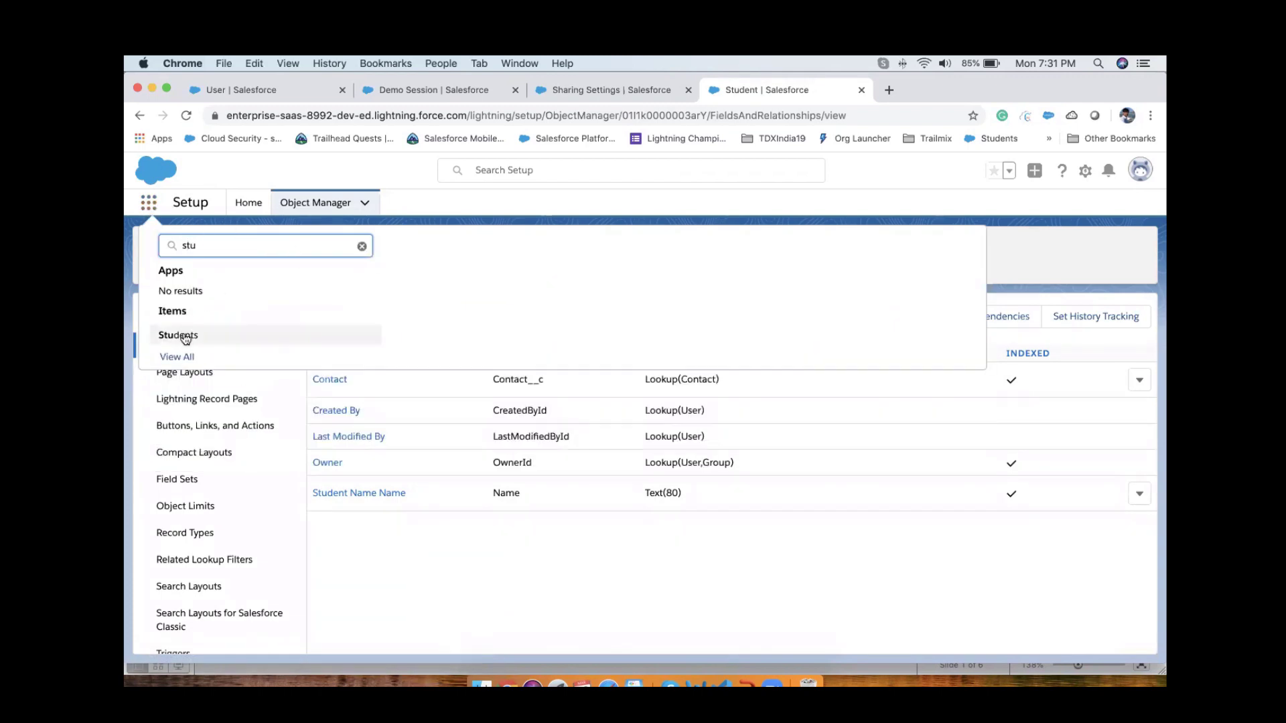
{"action": "left_click", "coordinate": [186, 336]}
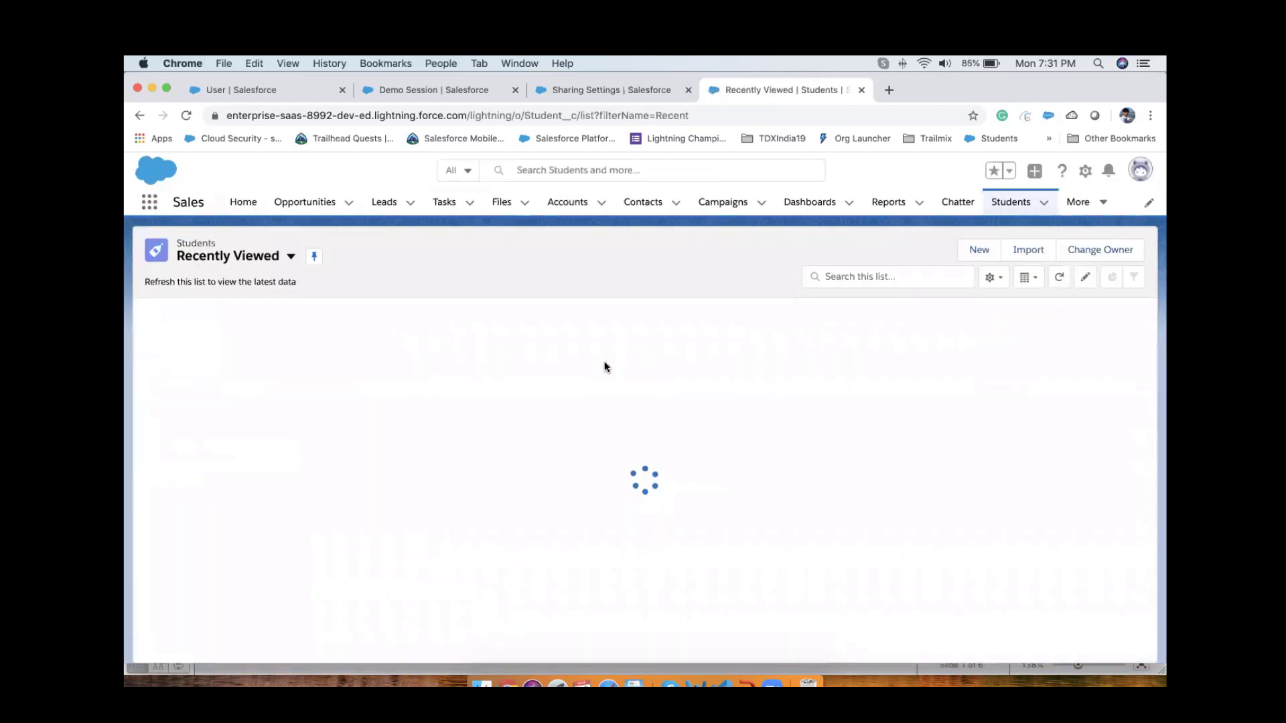
{"action": "left_click", "coordinate": [975, 252]}
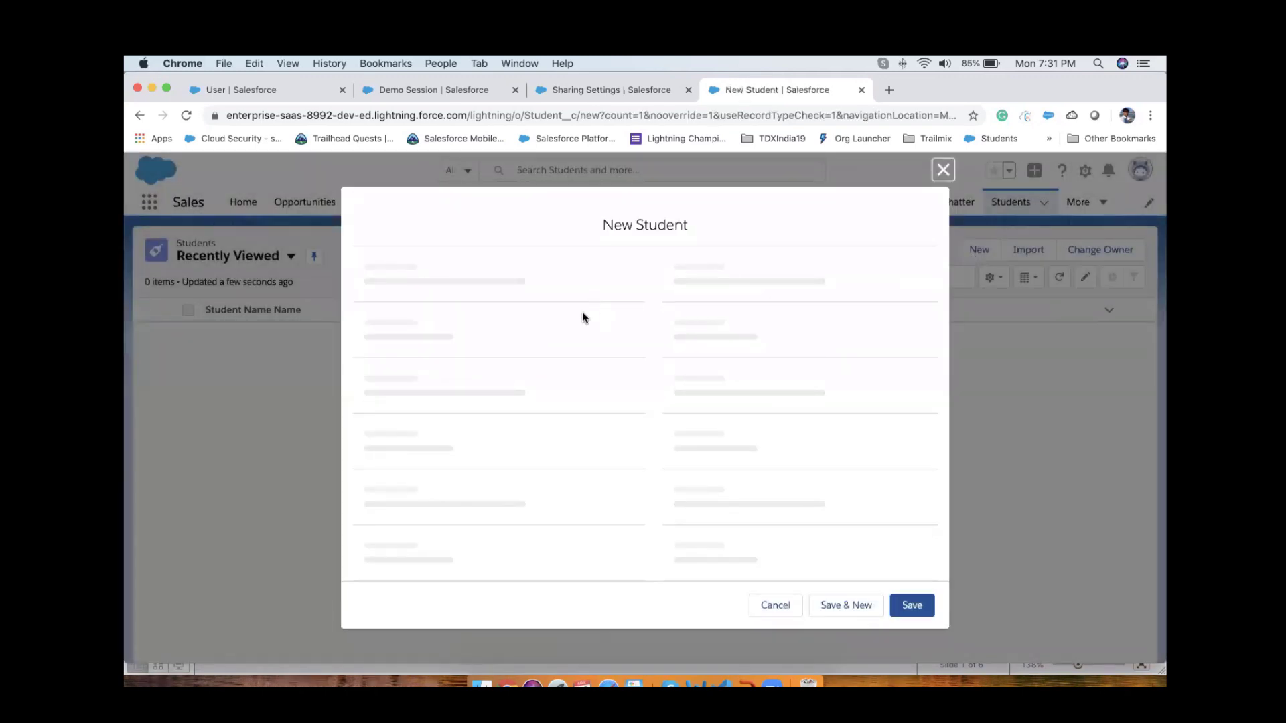
{"action": "type", "text": "D"}
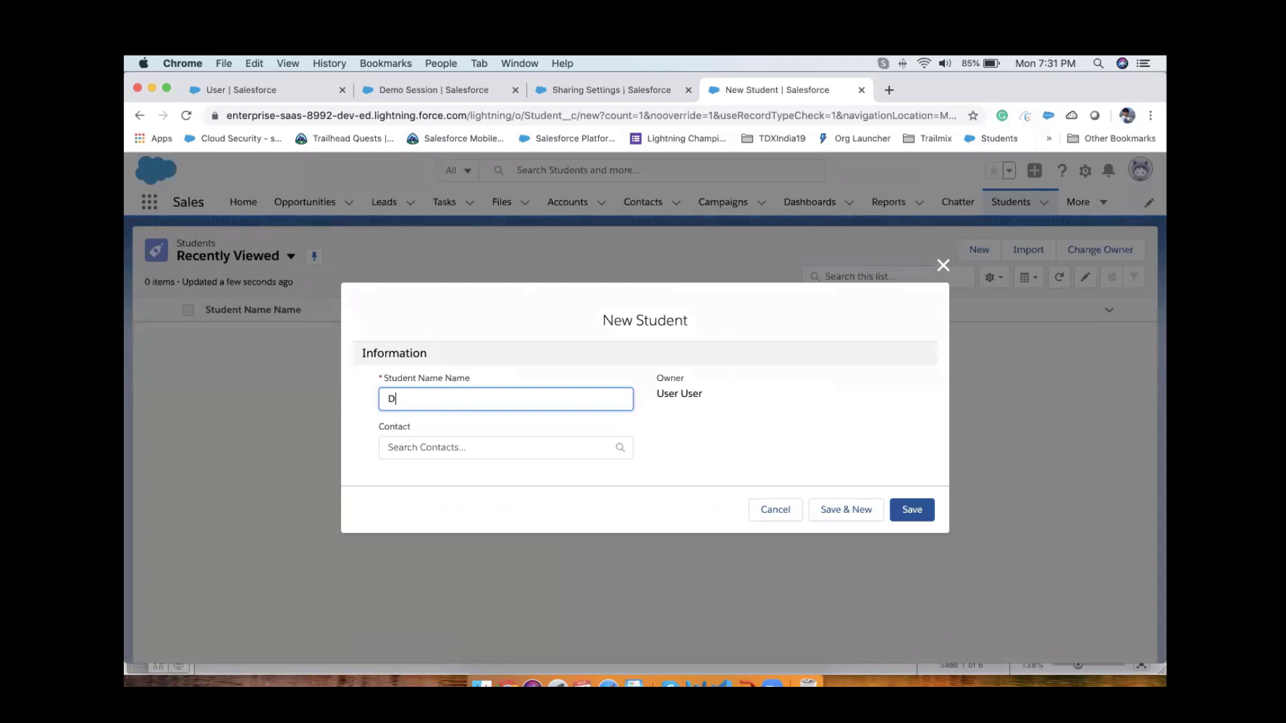
{"action": "type", "text": "emo Student"}
{"action": "key", "text": "Tab"}
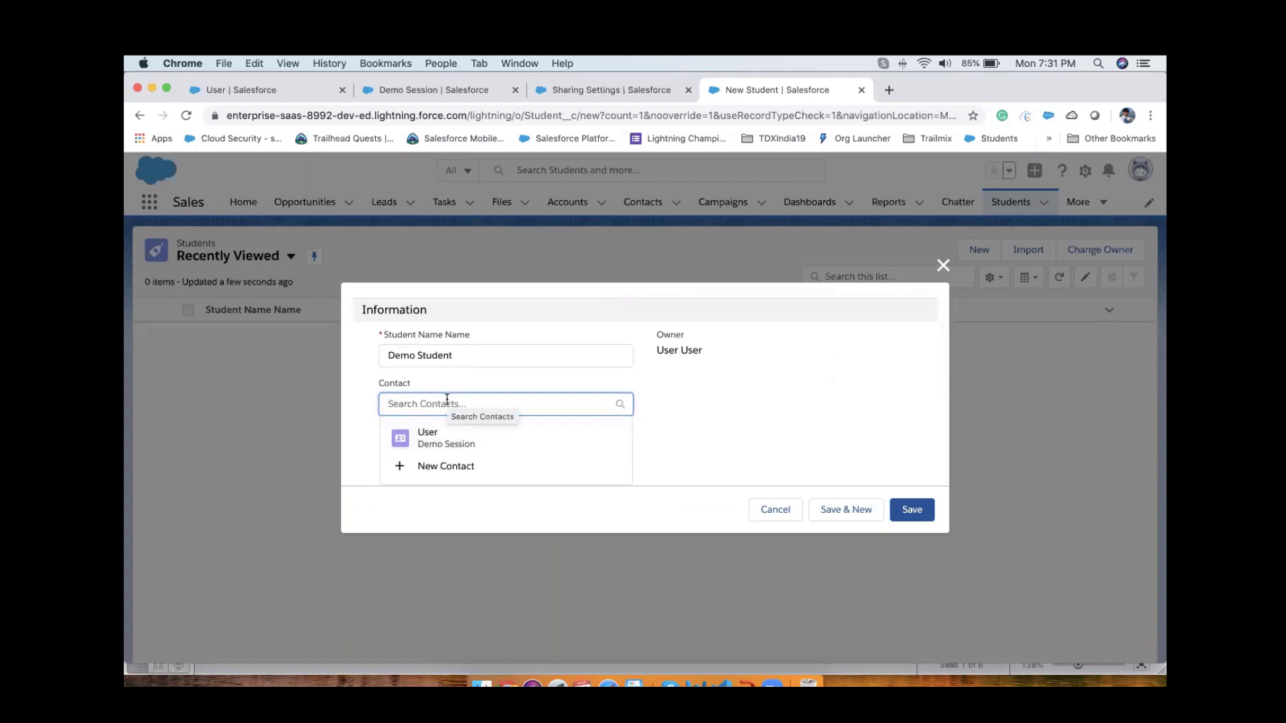
{"action": "left_click", "coordinate": [446, 439]}
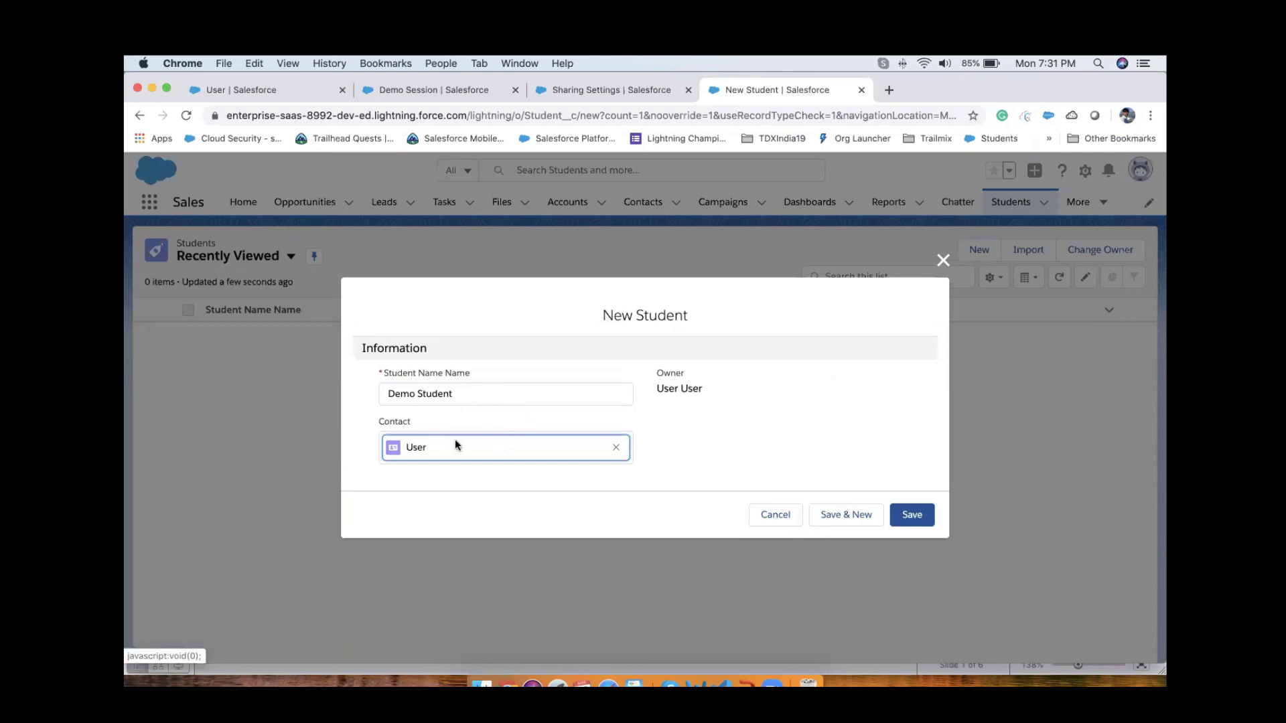
{"action": "left_click", "coordinate": [614, 447]}
{"action": "scroll", "coordinate": [530, 453], "scroll_direction": "down", "scroll_amount": 1}
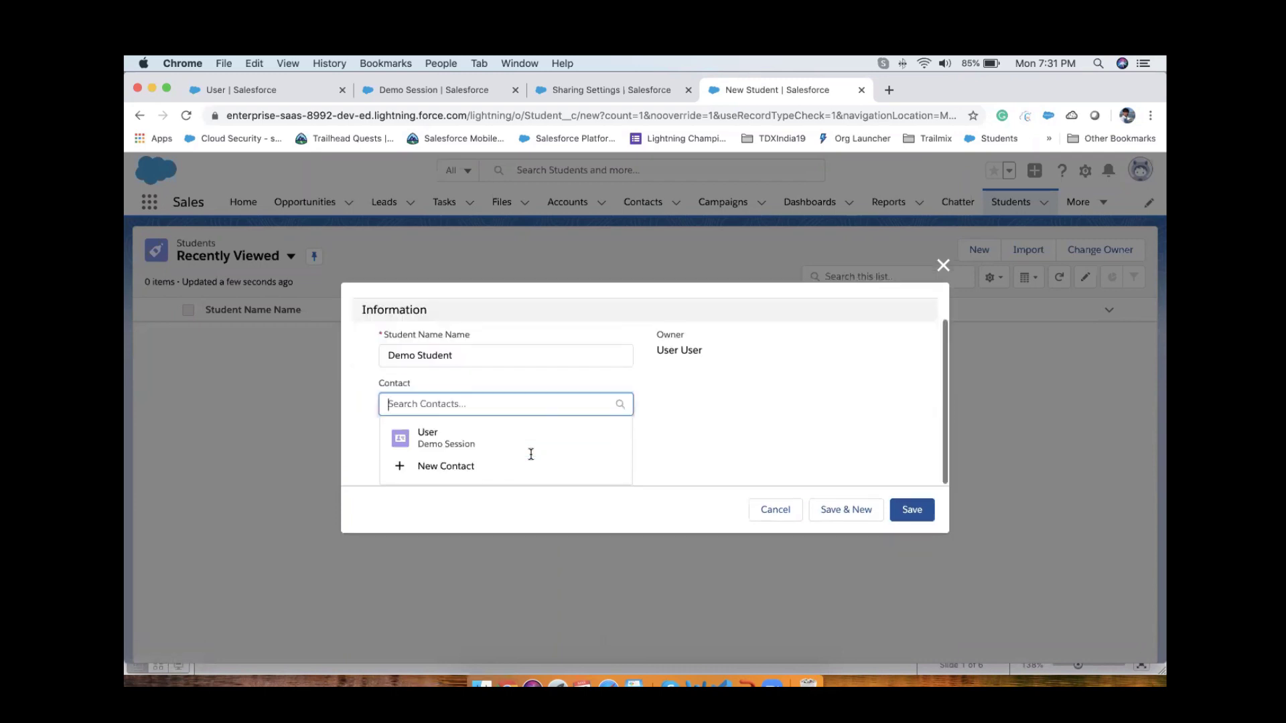
Create a contact with salutation Mr. and last name Teacher from the Contact lookup, and save the Demo Student record linked to it.
{"action": "left_click", "coordinate": [445, 467]}
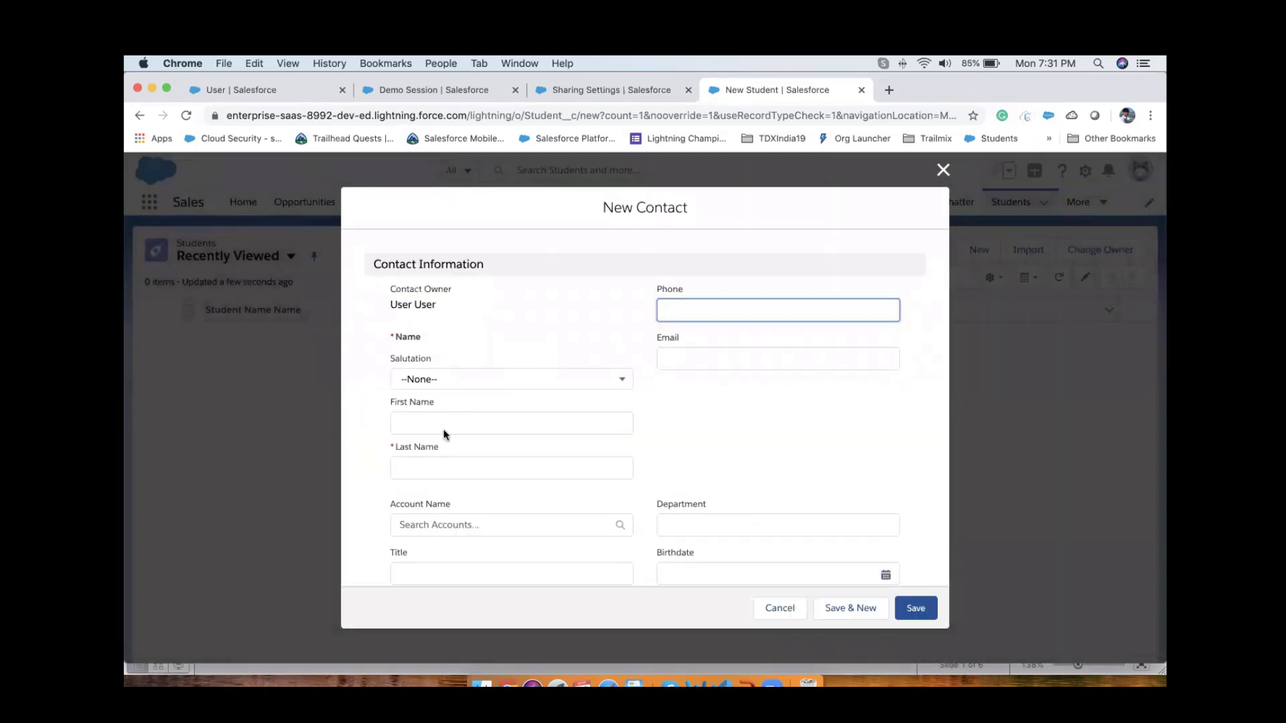
{"action": "left_click", "coordinate": [450, 465]}
{"action": "type", "text": "T"}
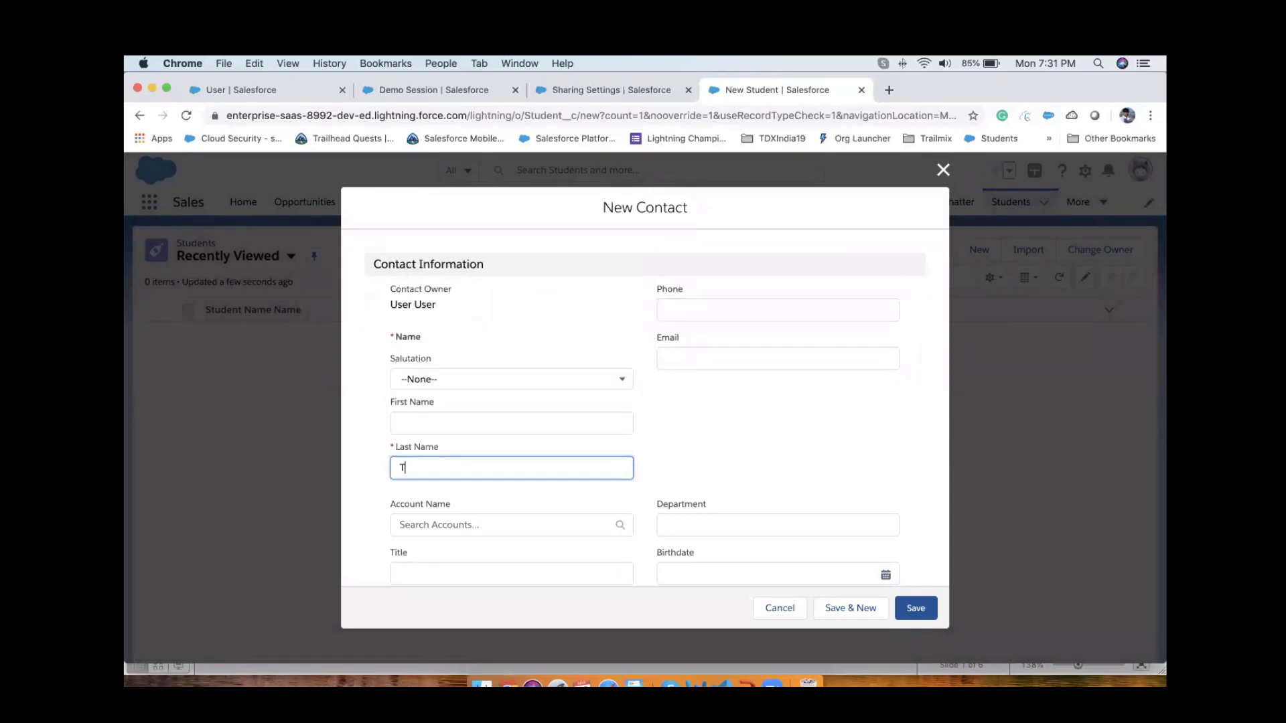
{"action": "type", "text": "eacher"}
{"action": "left_click", "coordinate": [722, 416]}
{"action": "left_click", "coordinate": [498, 378]}
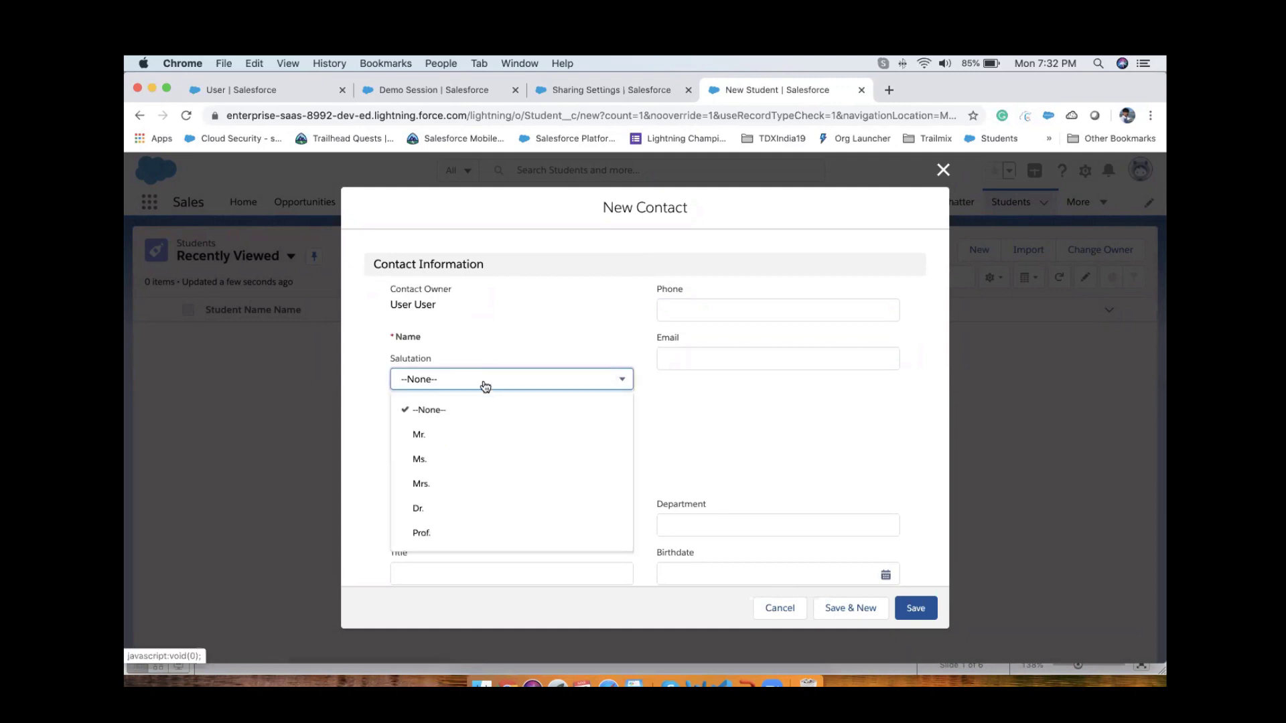
{"action": "left_click", "coordinate": [446, 432]}
{"action": "scroll", "coordinate": [673, 400], "scroll_direction": "down", "scroll_amount": 10}
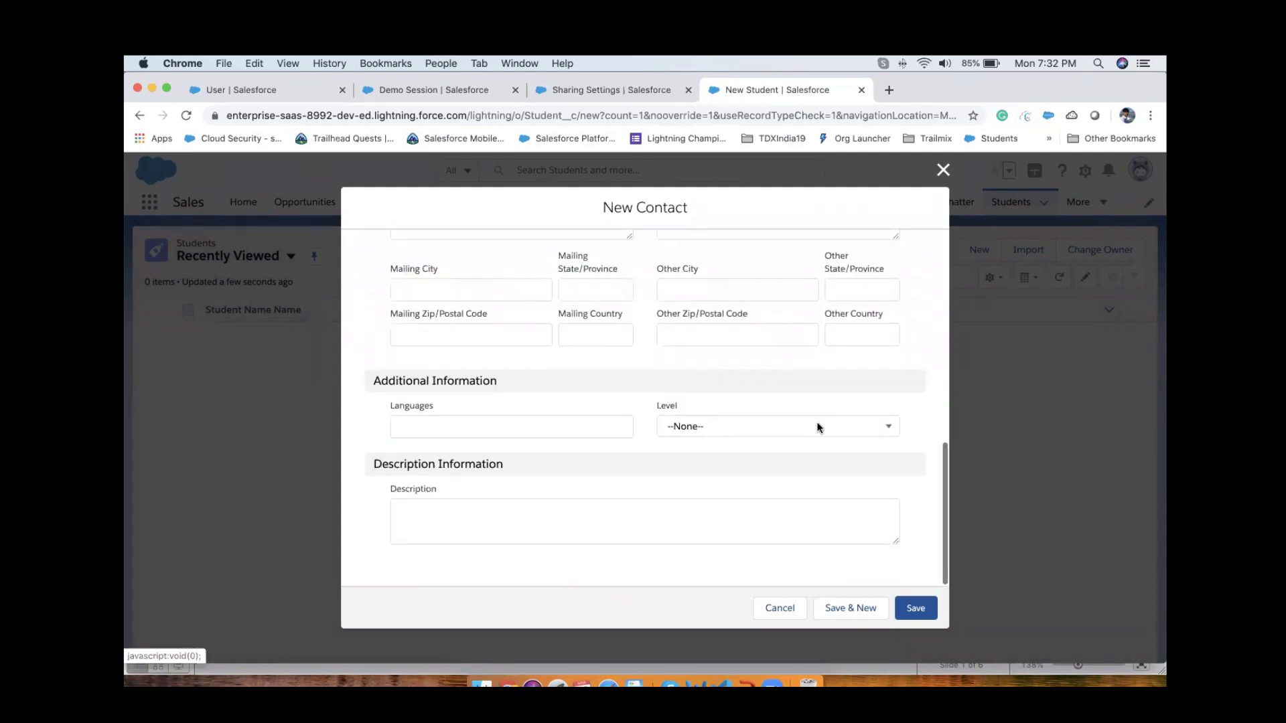
{"action": "left_click", "coordinate": [912, 611]}
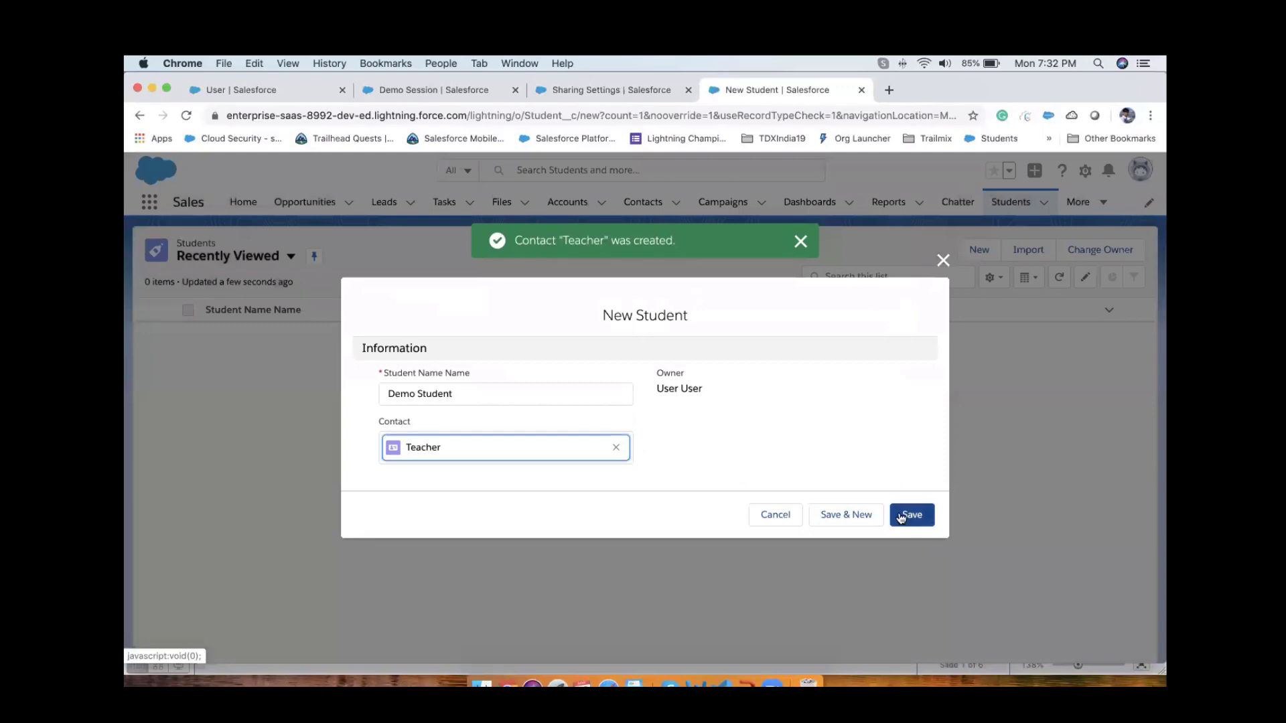
{"action": "left_click", "coordinate": [900, 515]}
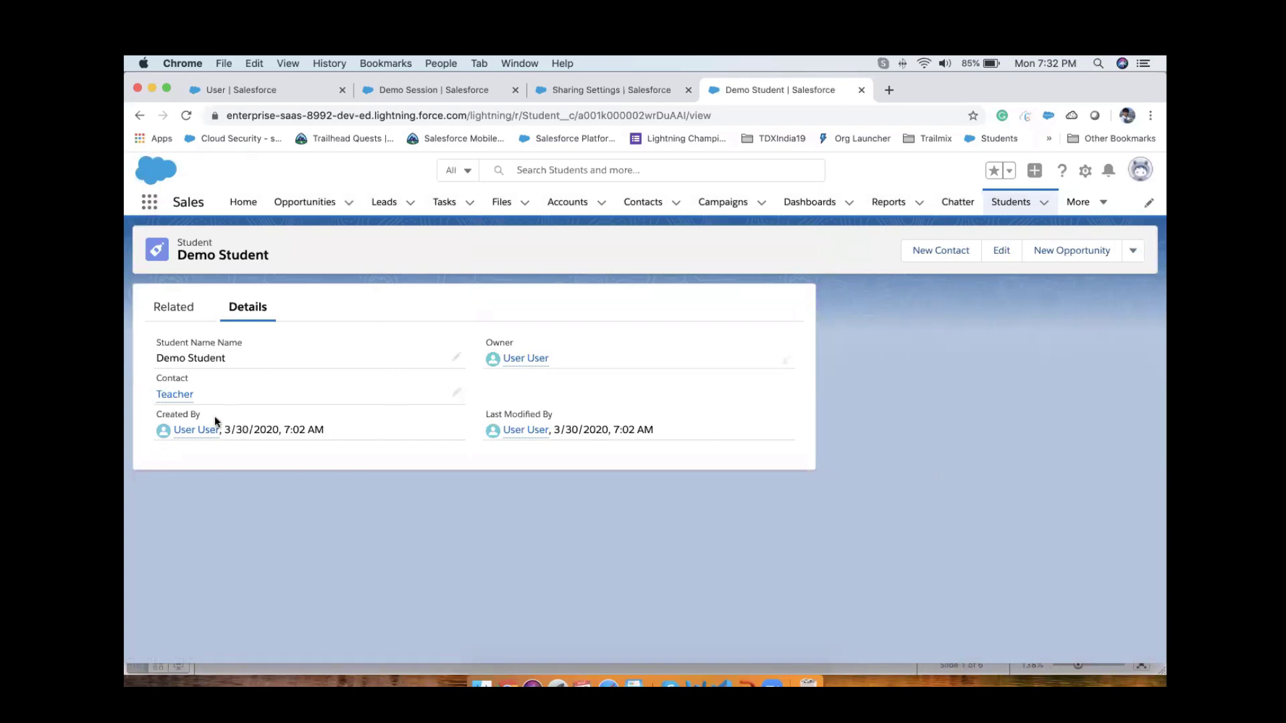
Open the Teacher contact from the Demo Student record and examine the Students list among its related records.
{"action": "left_click", "coordinate": [175, 395]}
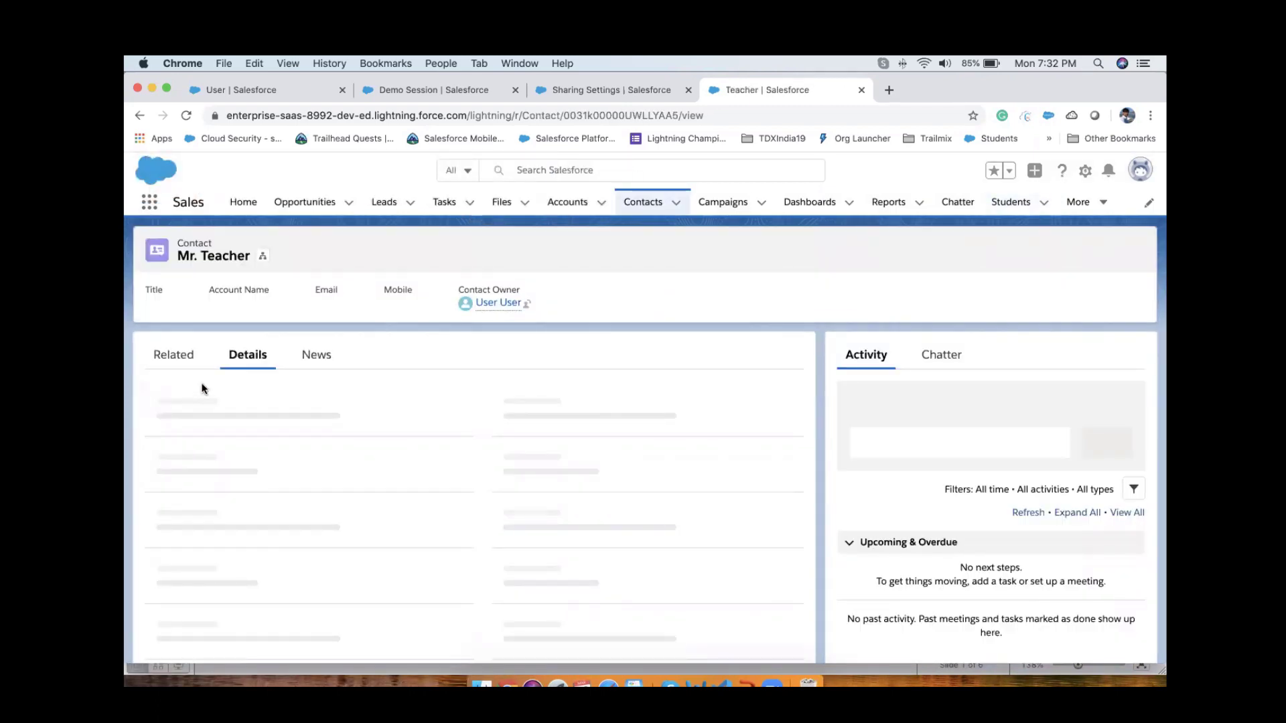
{"action": "left_click", "coordinate": [175, 357]}
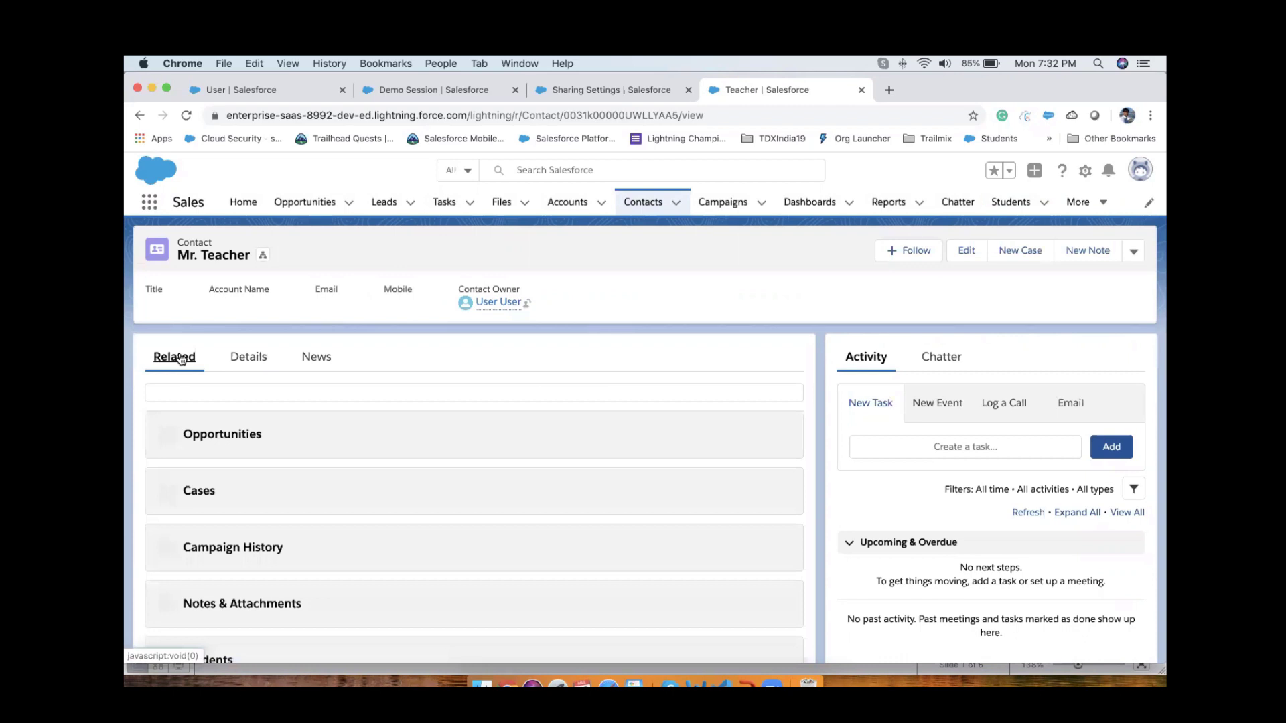
{"action": "scroll", "coordinate": [310, 482], "scroll_direction": "down", "scroll_amount": 4}
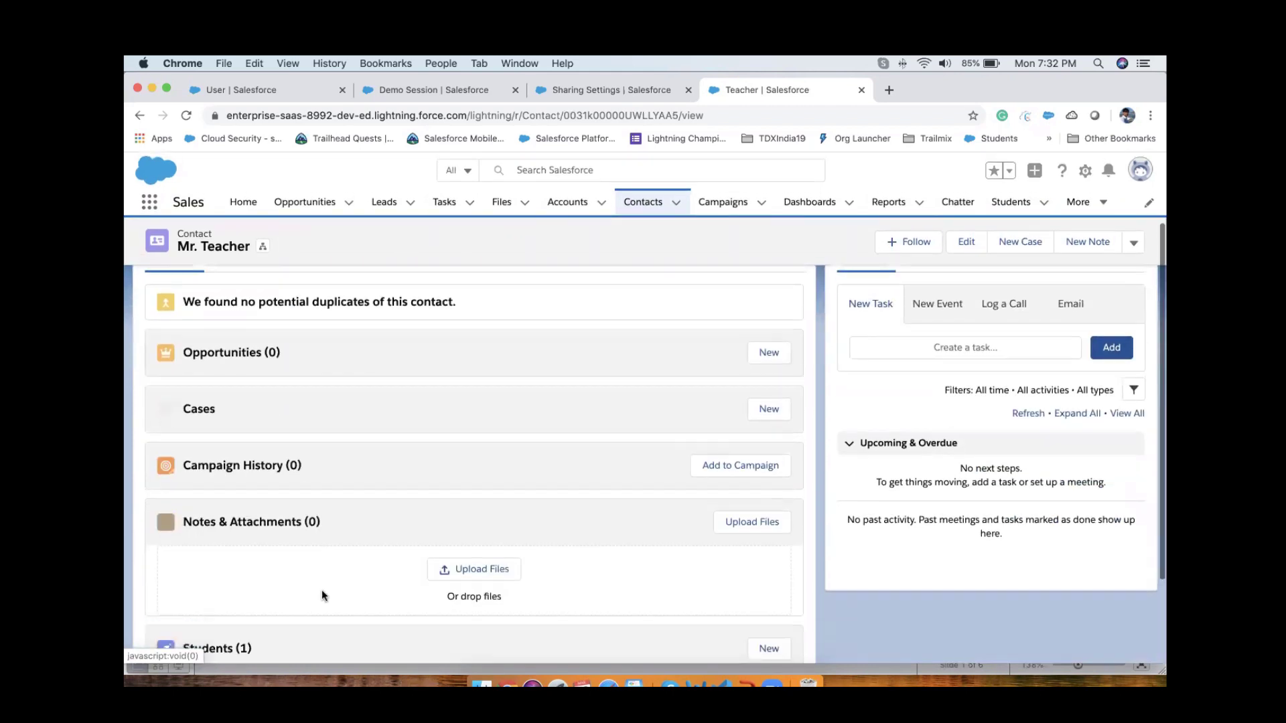
{"action": "scroll", "coordinate": [321, 595], "scroll_direction": "down", "scroll_amount": 3}
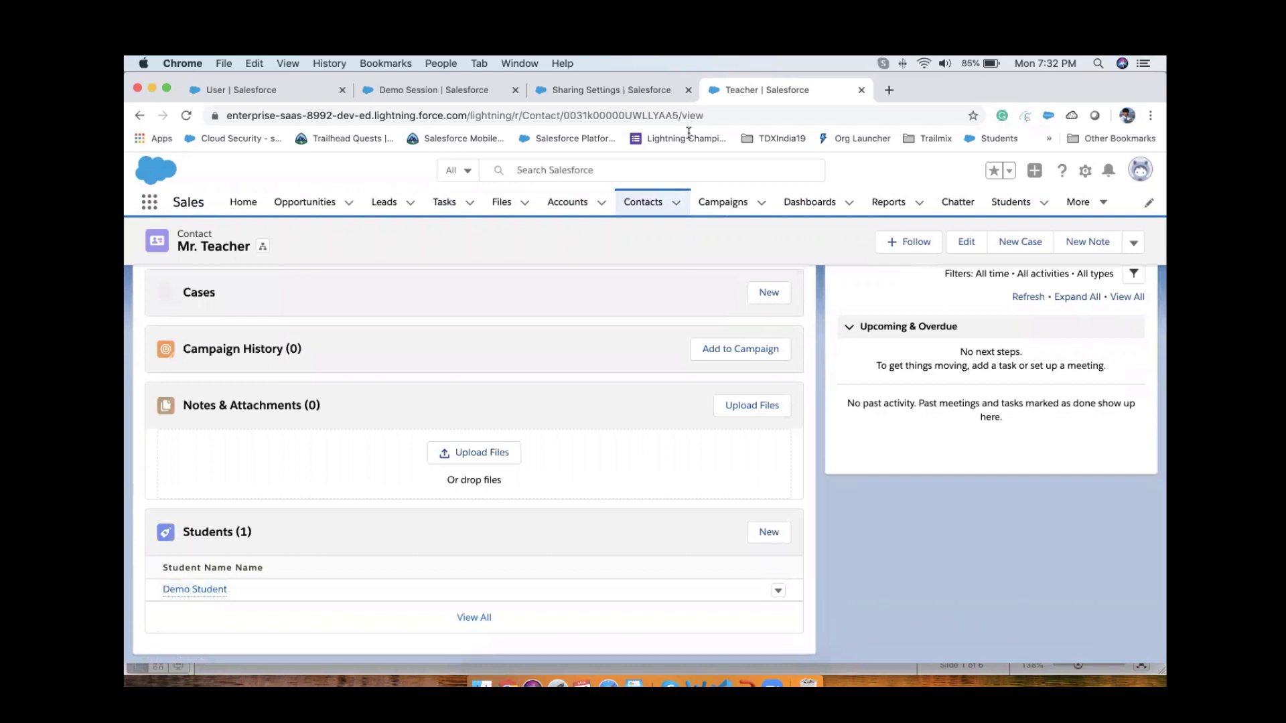
Switch to the Sharing Settings page, reload it, and search it for "student" to examine the Student object's organization-wide defaults.
{"action": "left_click", "coordinate": [624, 90]}
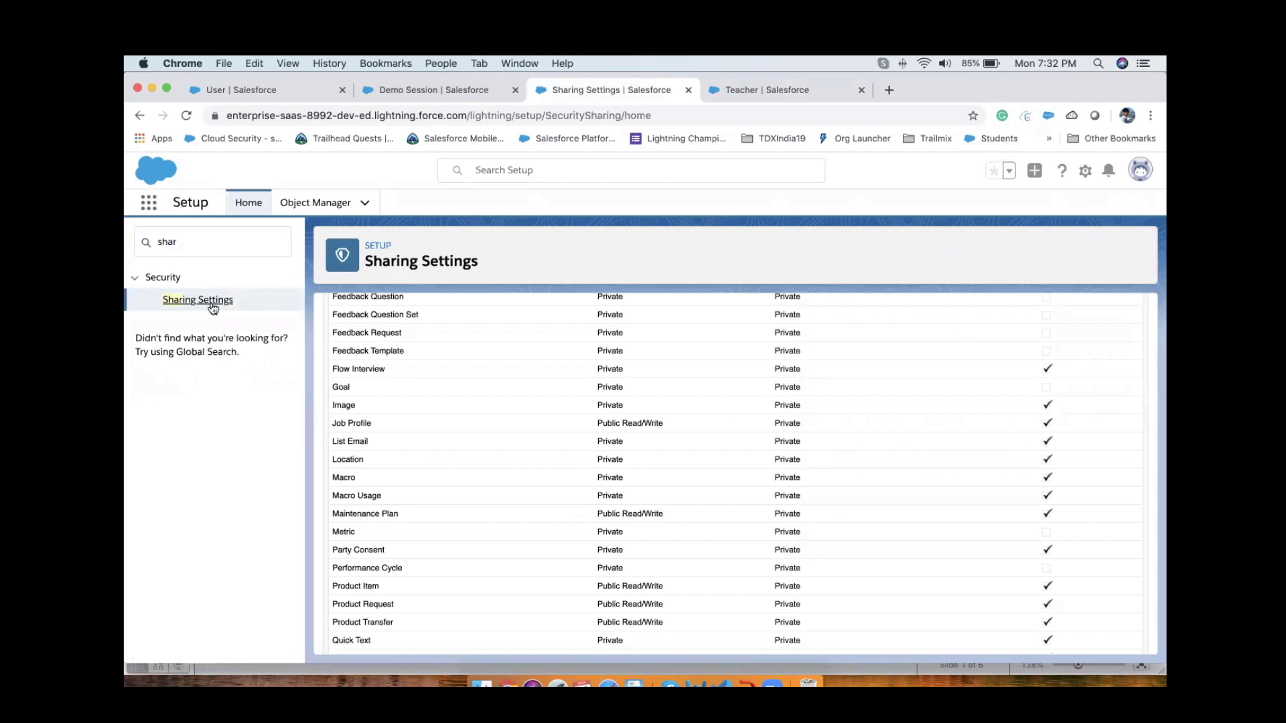
{"action": "scroll", "coordinate": [348, 316], "scroll_direction": "up", "scroll_amount": 15}
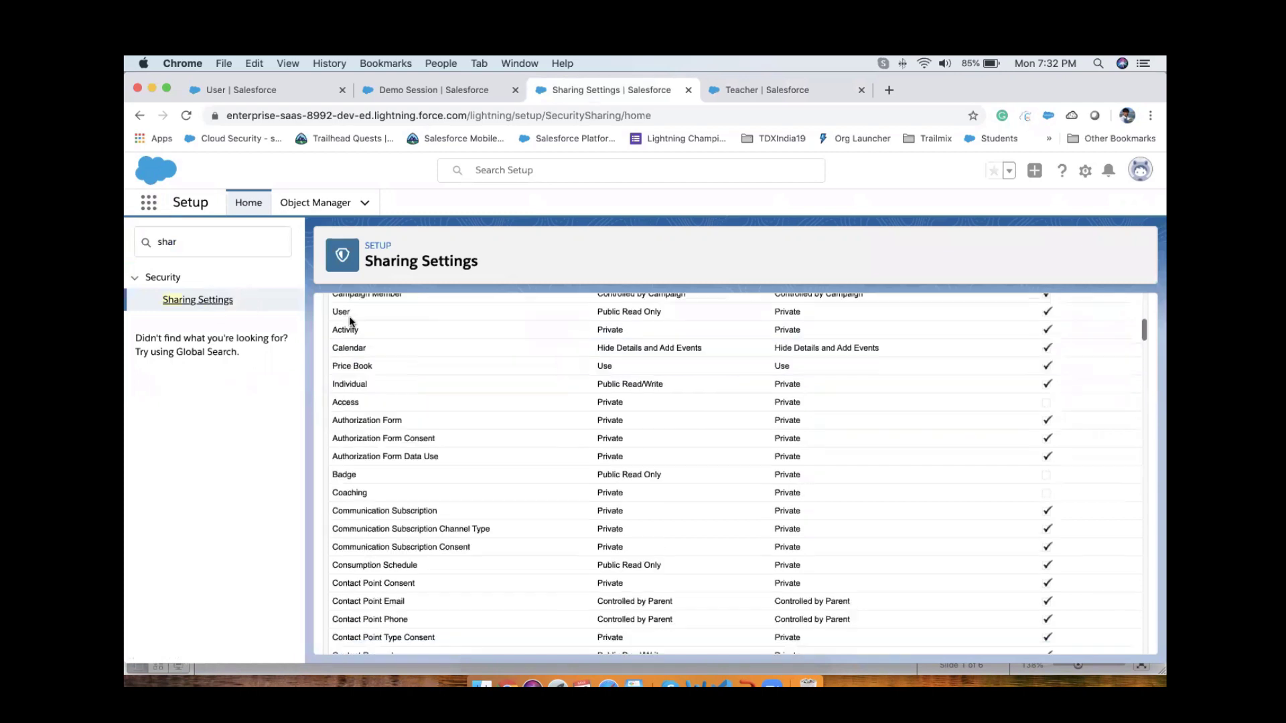
{"action": "left_click", "coordinate": [185, 116]}
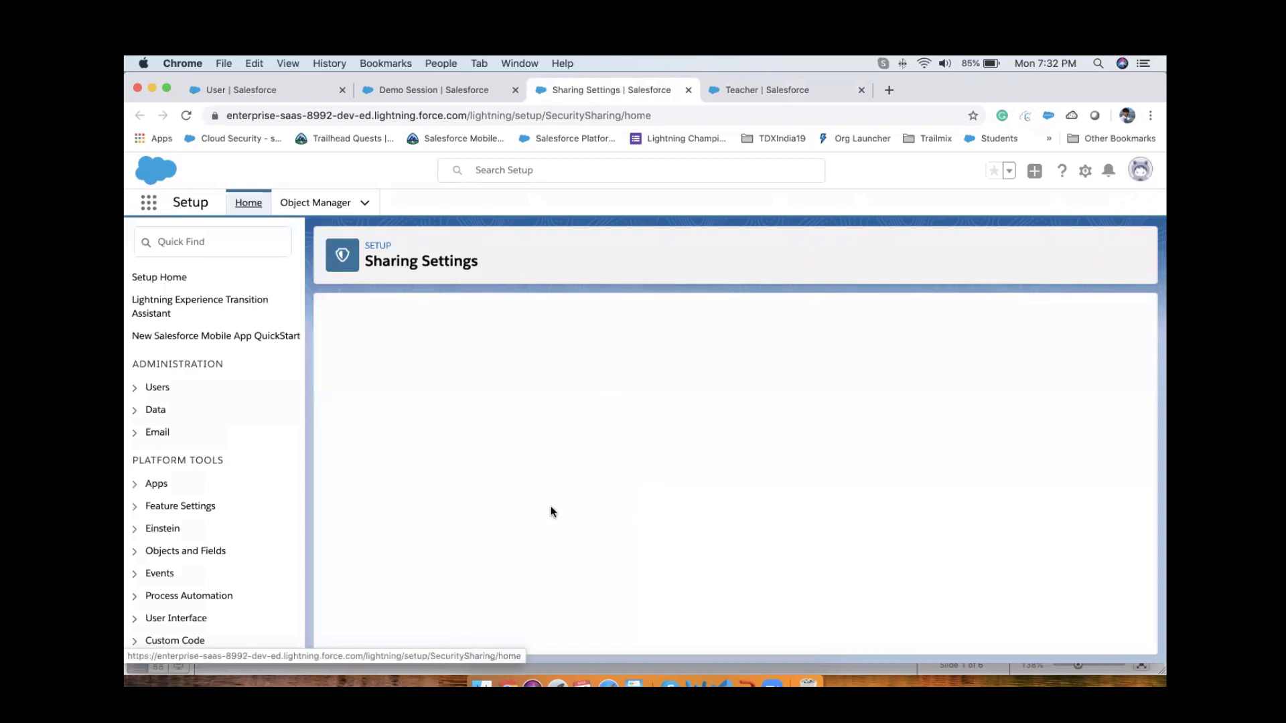
{"action": "scroll", "coordinate": [510, 508], "scroll_direction": "down", "scroll_amount": 6}
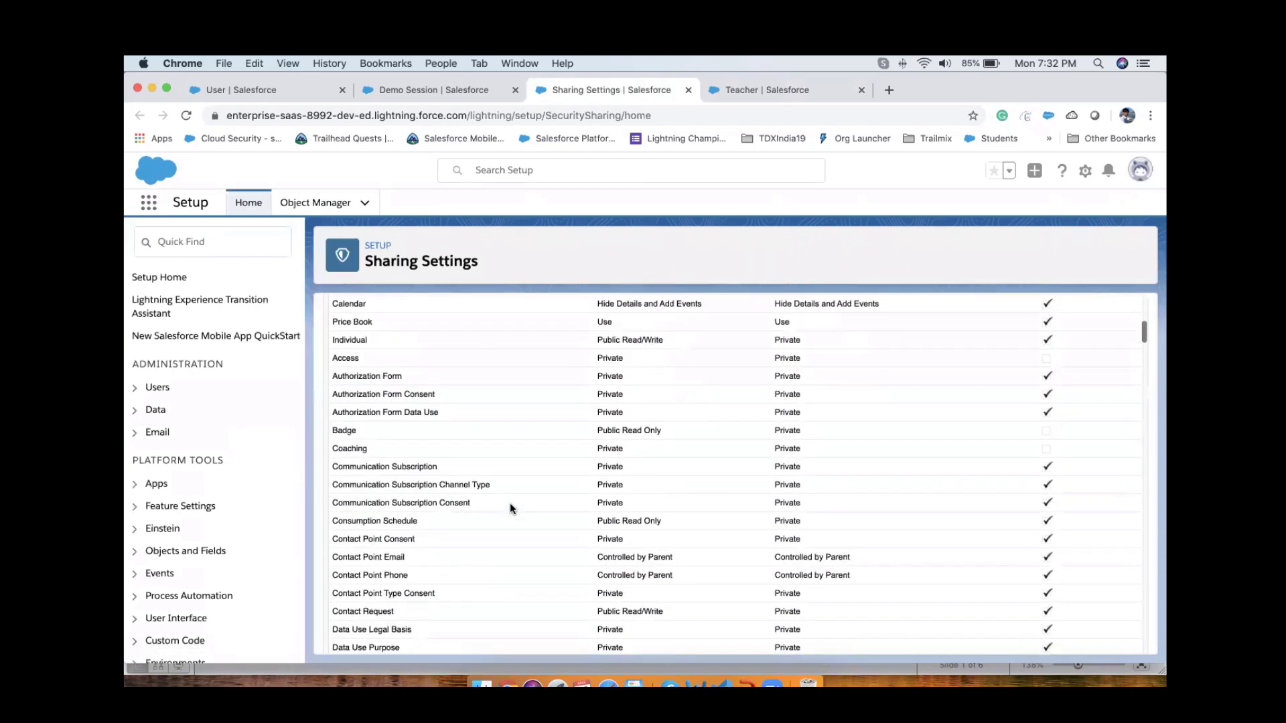
{"action": "scroll", "coordinate": [510, 508], "scroll_direction": "down", "scroll_amount": 10}
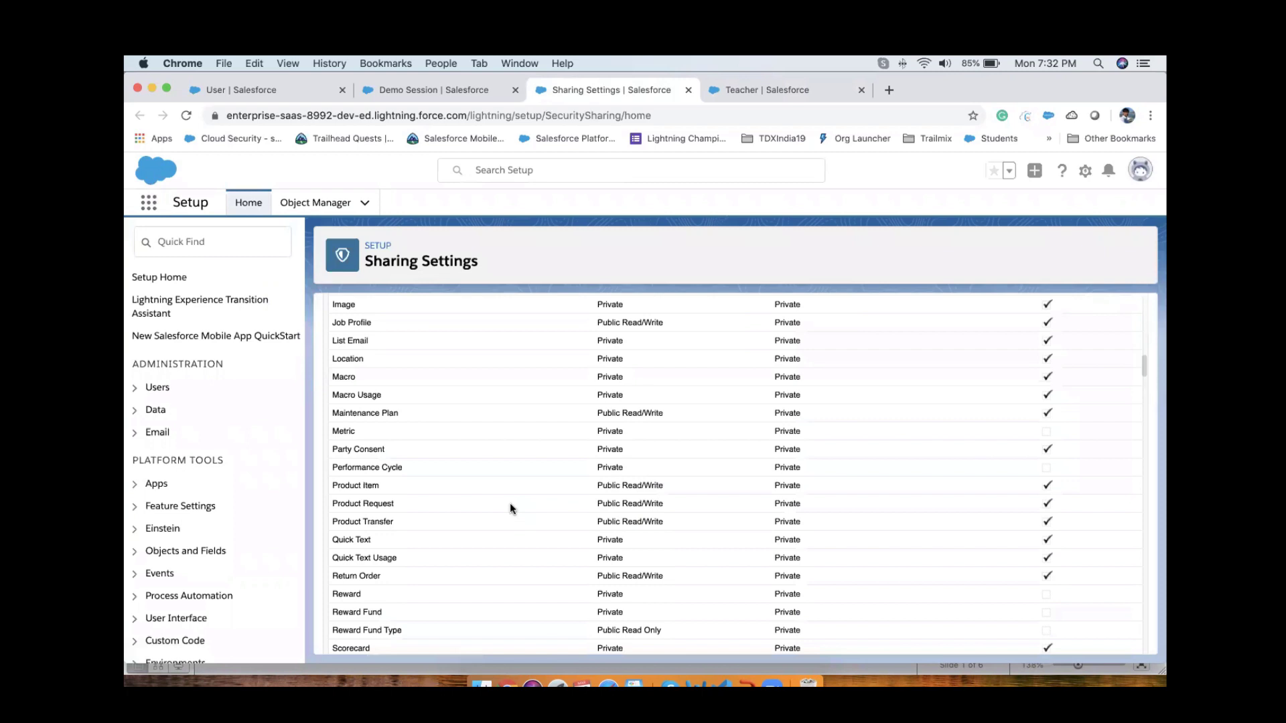
{"action": "key", "text": "super+f"}
{"action": "type", "text": "stud"}
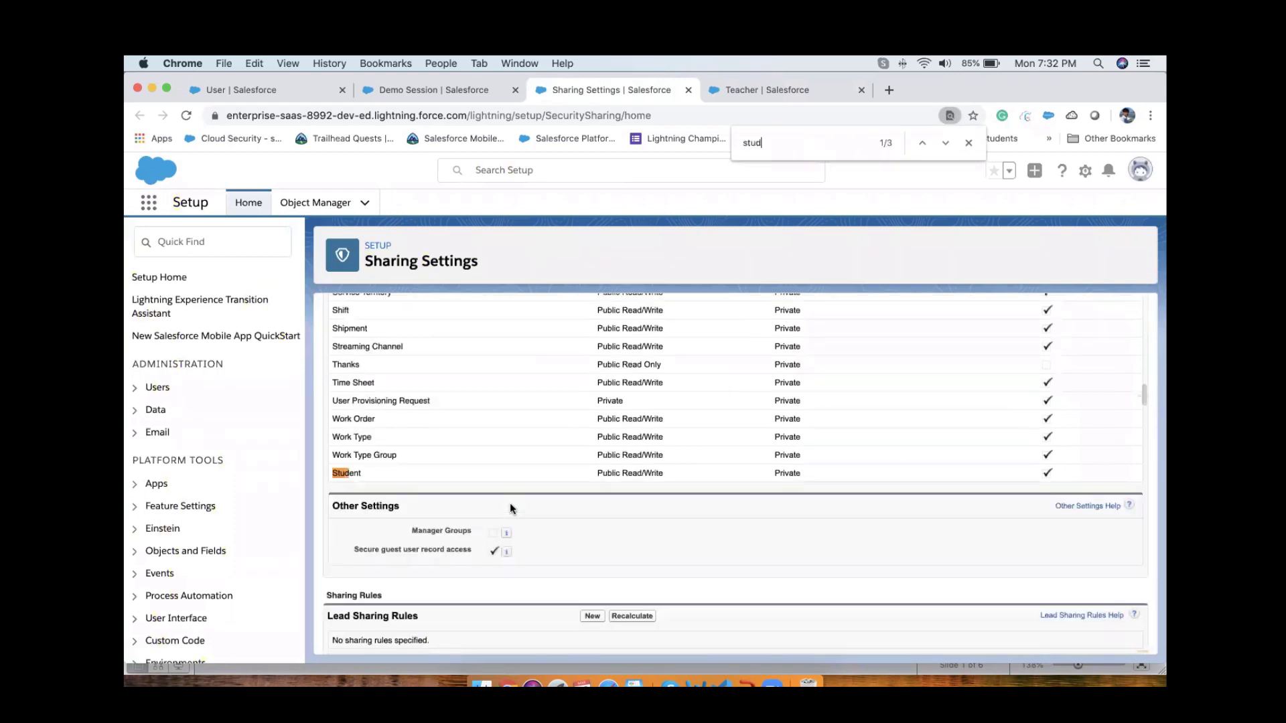
{"action": "type", "text": "ent"}
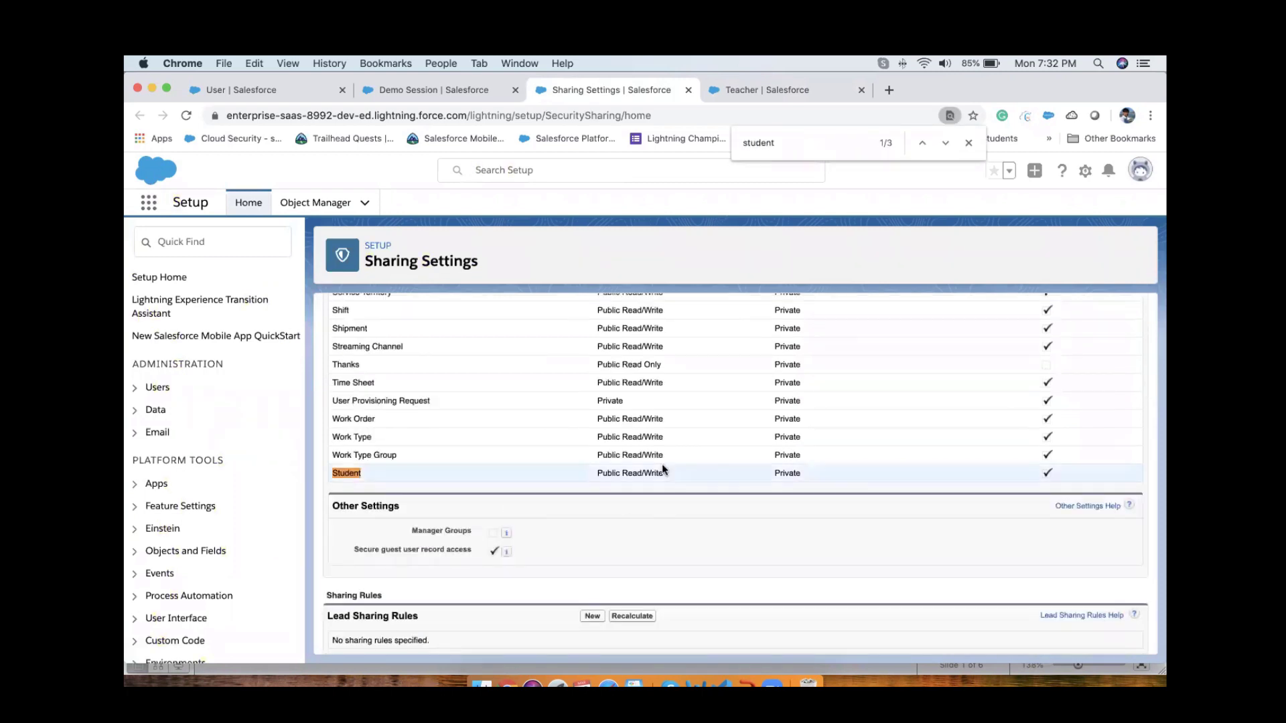
Open the organization-wide defaults for editing and keep Public Read/Write as the Student object's default internal access.
{"action": "scroll", "coordinate": [752, 440], "scroll_direction": "up", "scroll_amount": 20}
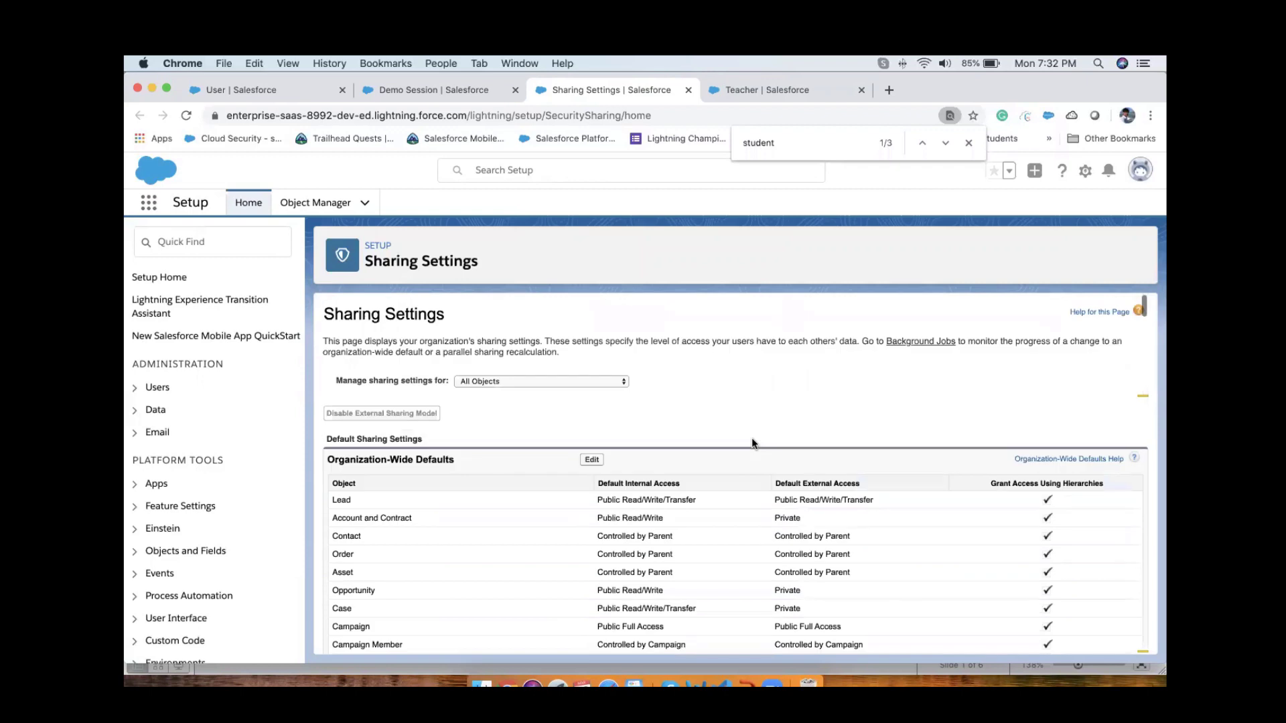
{"action": "left_click", "coordinate": [591, 459]}
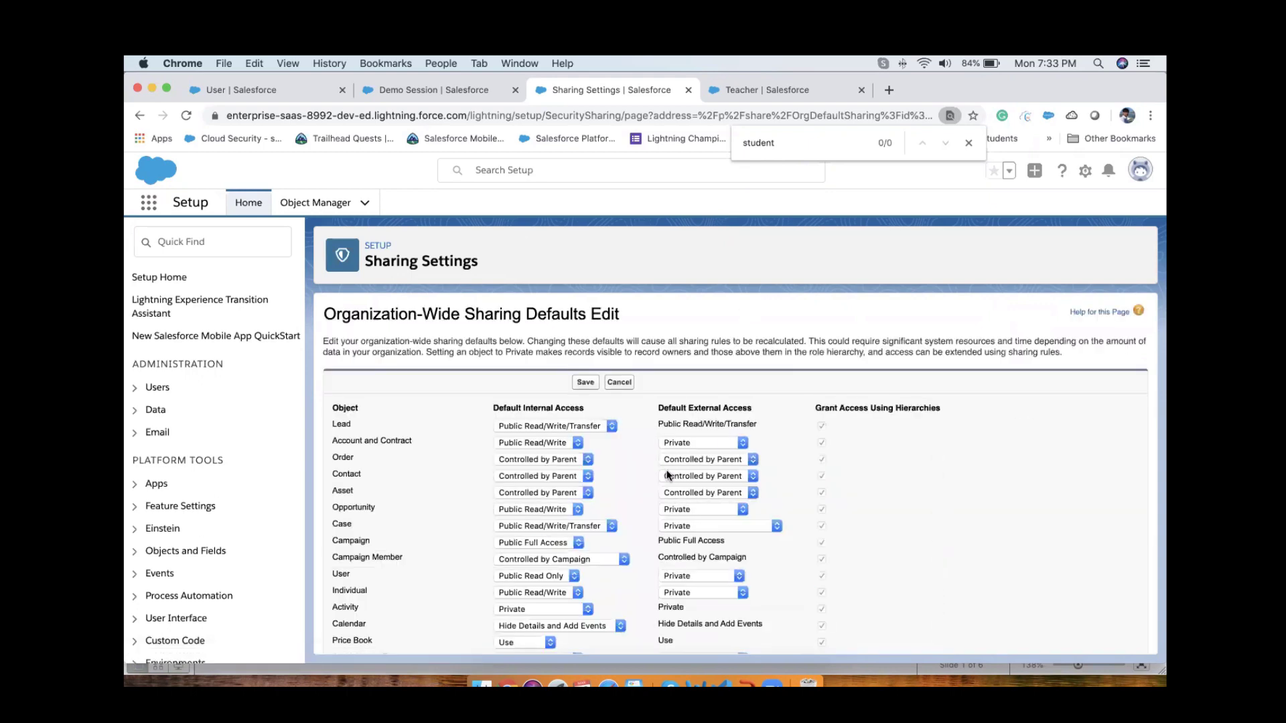
{"action": "scroll", "coordinate": [668, 475], "scroll_direction": "down", "scroll_amount": 4}
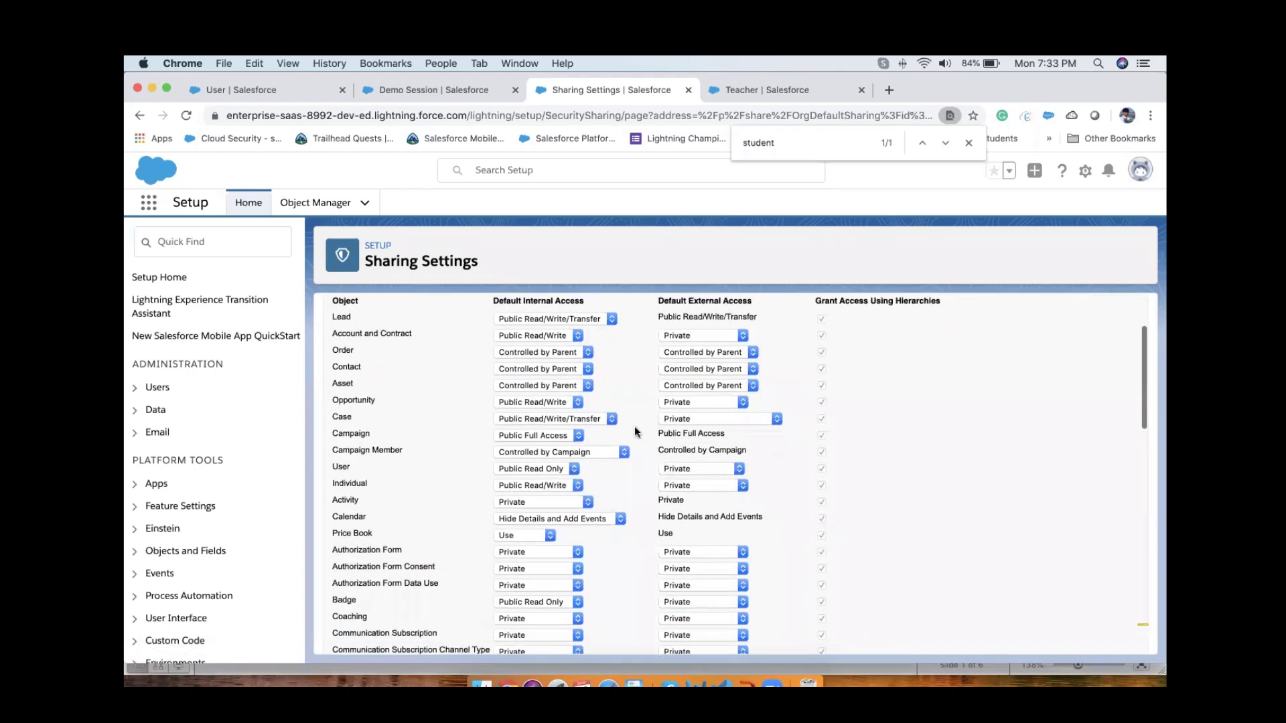
{"action": "scroll", "coordinate": [633, 422], "scroll_direction": "down", "scroll_amount": 10}
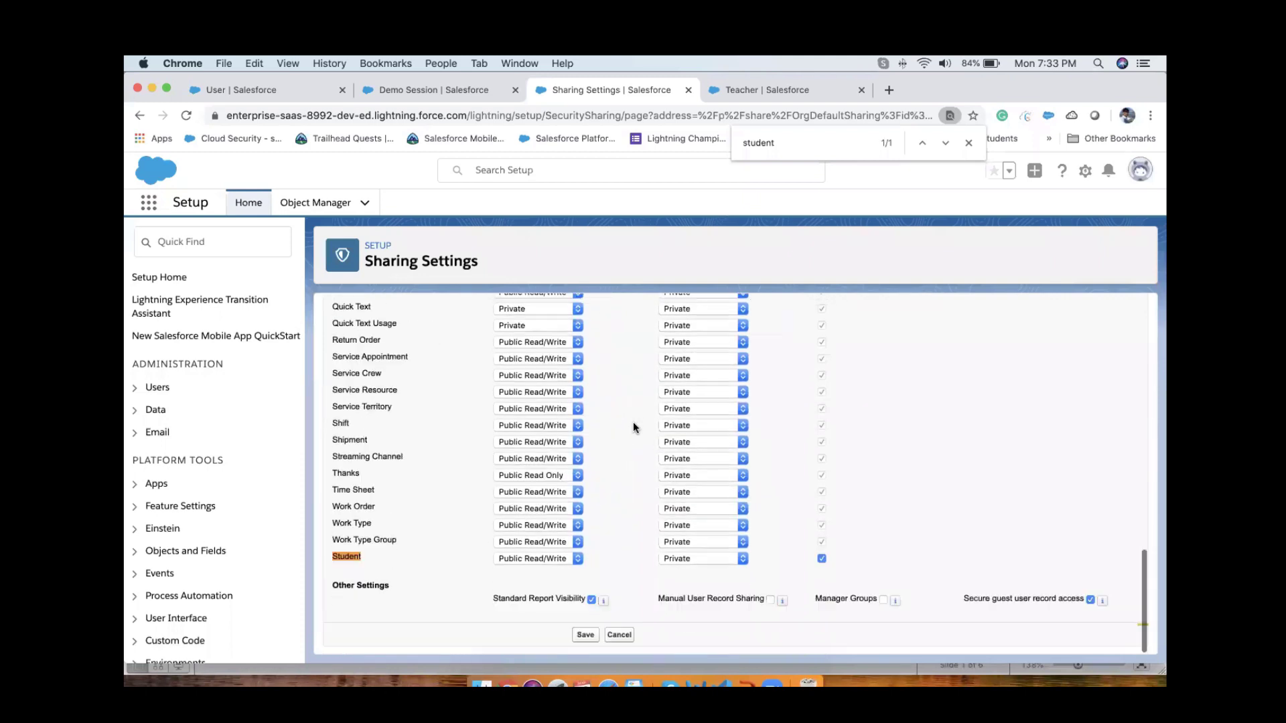
{"action": "left_click", "coordinate": [541, 557]}
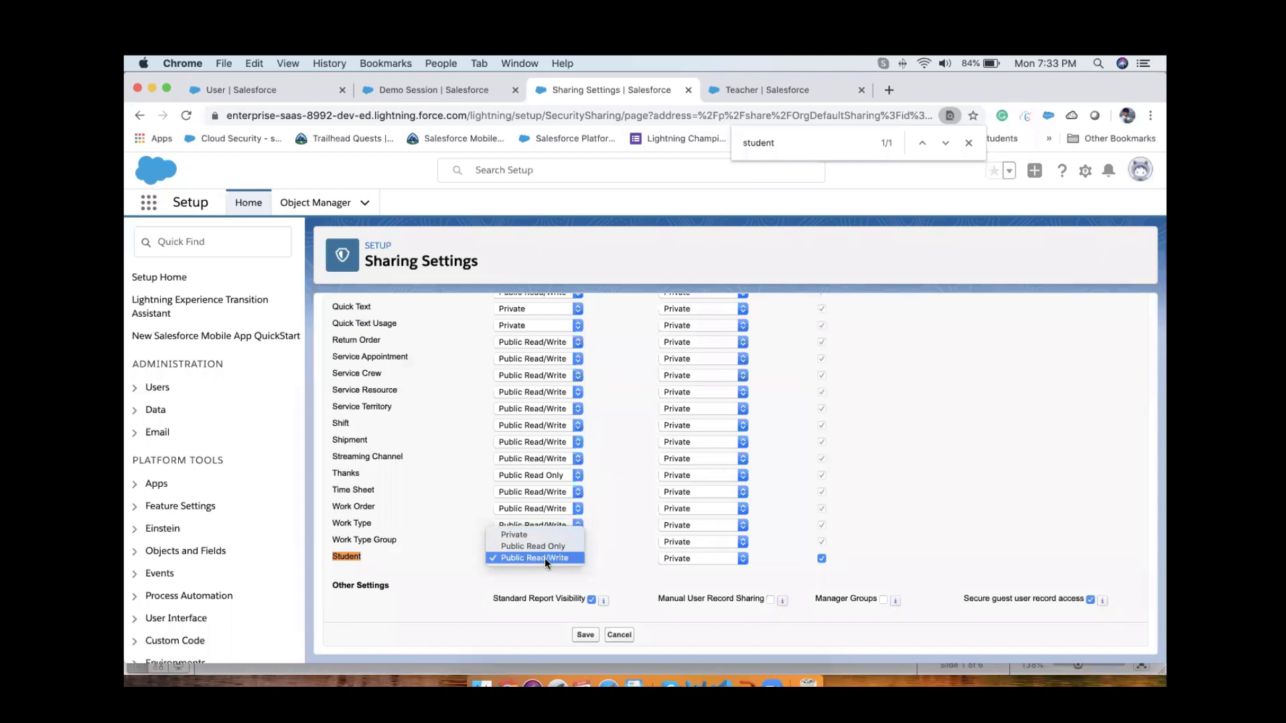
{"action": "left_click", "coordinate": [544, 557]}
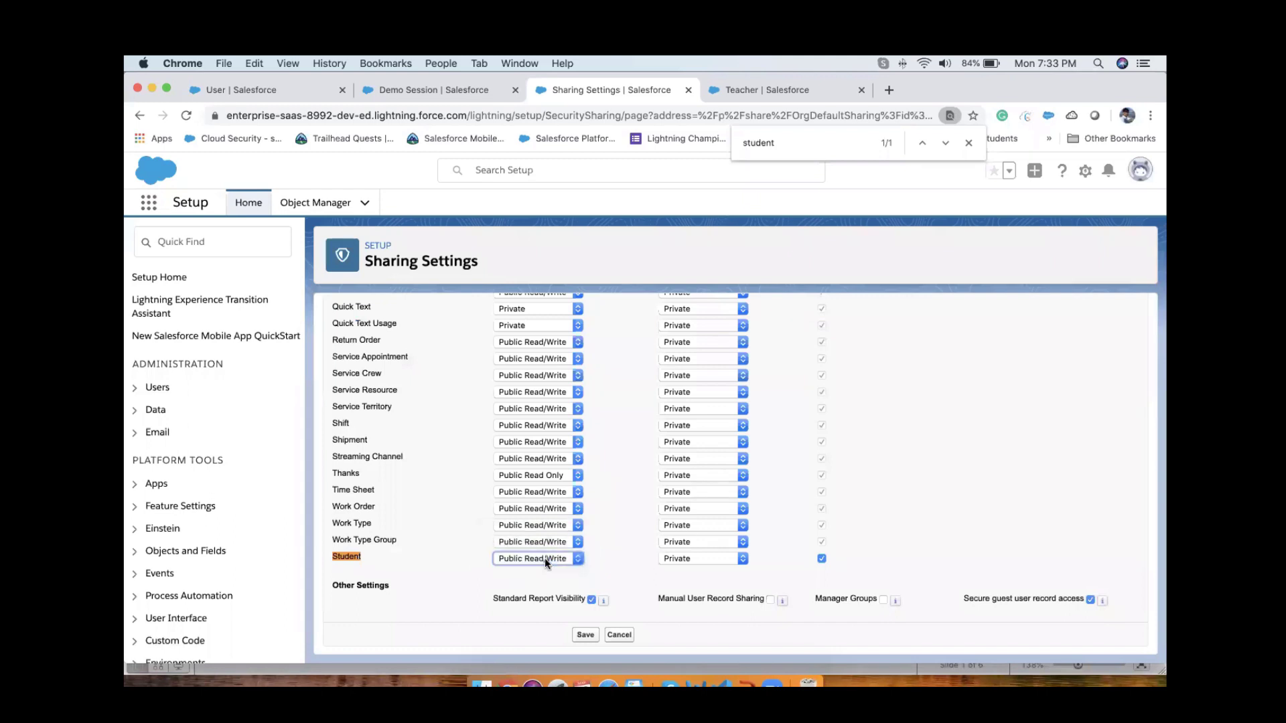
Examine the access options offered for the Student object's default internal access, keeping Public Read/Write.
{"action": "left_click", "coordinate": [536, 559]}
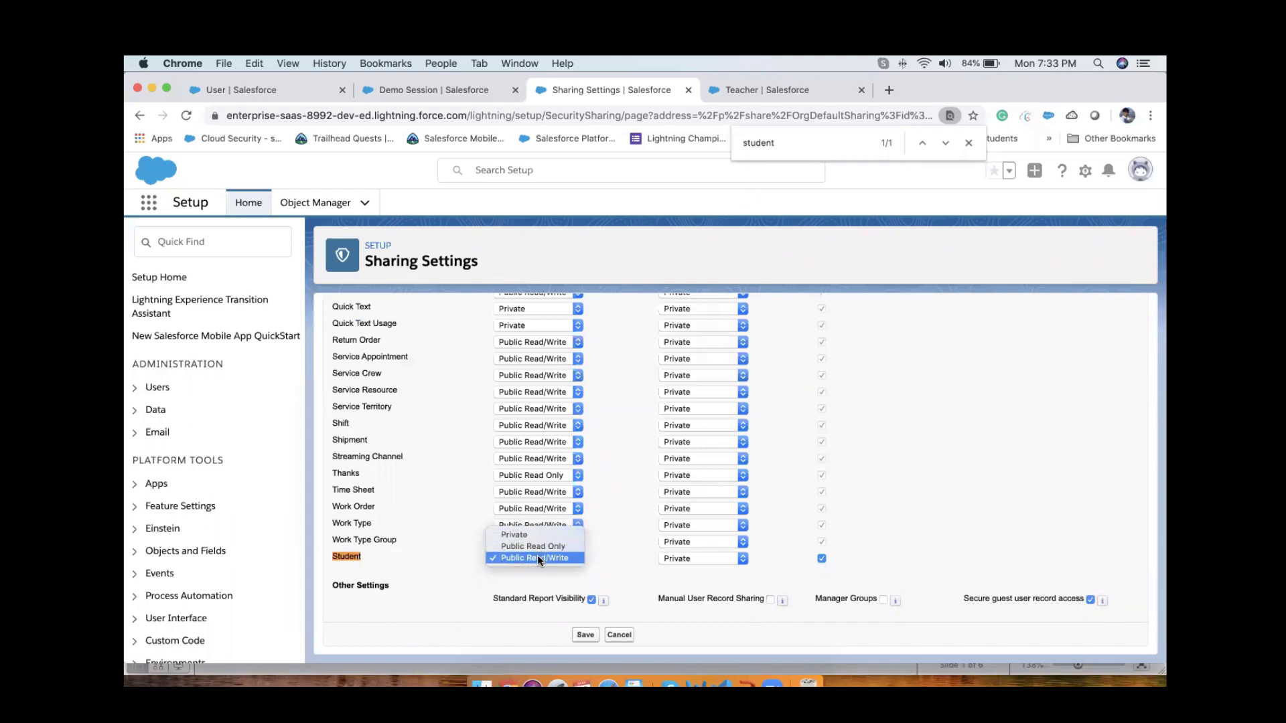
{"action": "left_click", "coordinate": [537, 558]}
{"action": "left_click", "coordinate": [589, 568]}
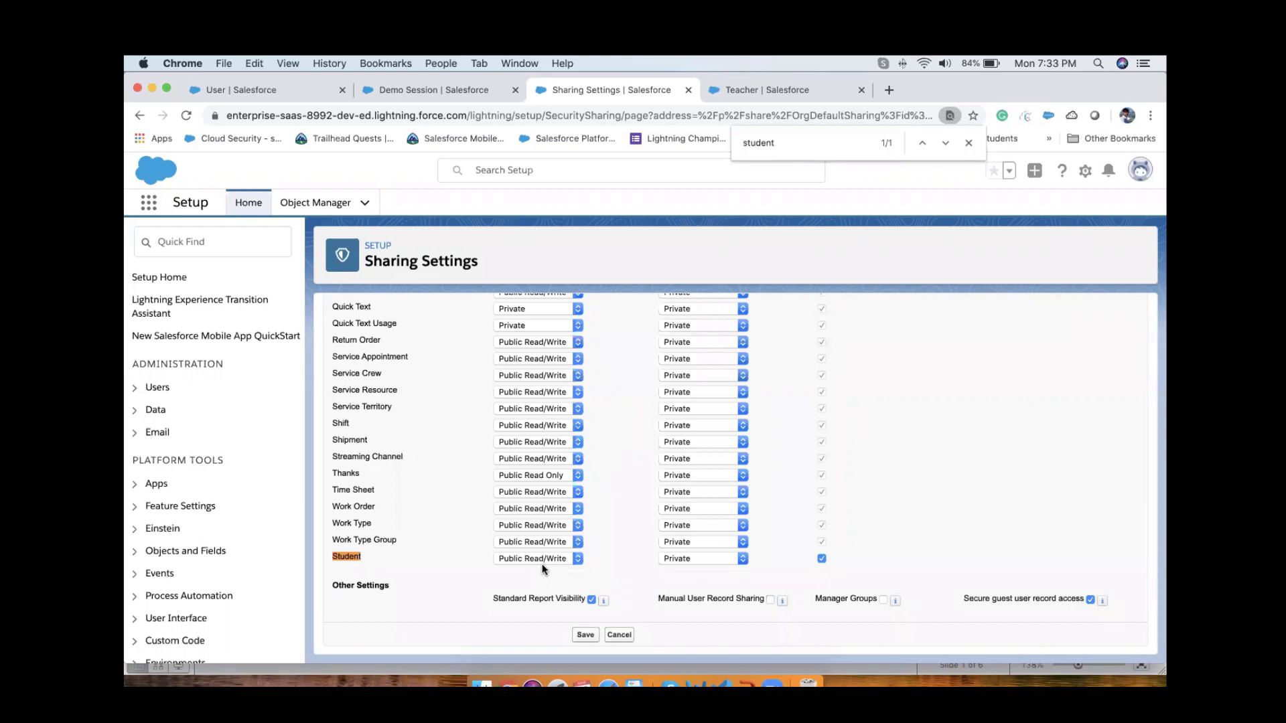
Set the default internal access to Private for Contact and Public Read Only for Student, and submit the organization-wide defaults.
{"action": "scroll", "coordinate": [542, 564], "scroll_direction": "up", "scroll_amount": 15}
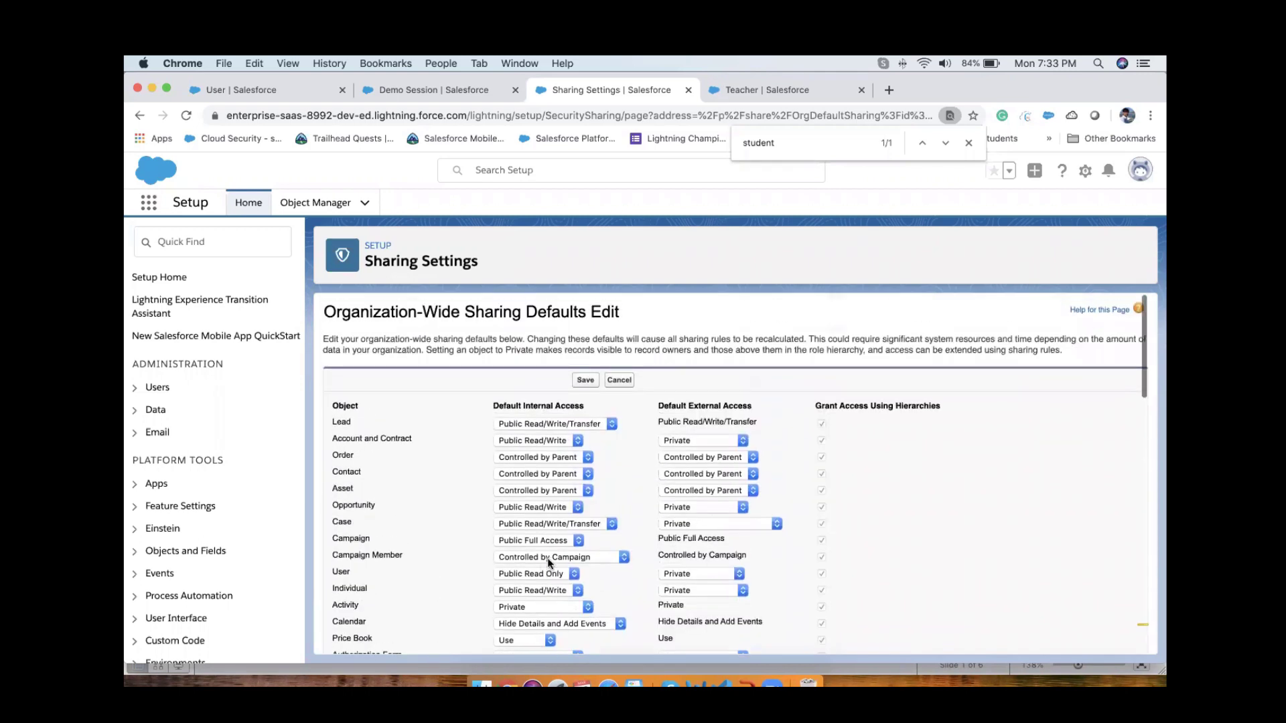
{"action": "left_click", "coordinate": [544, 474]}
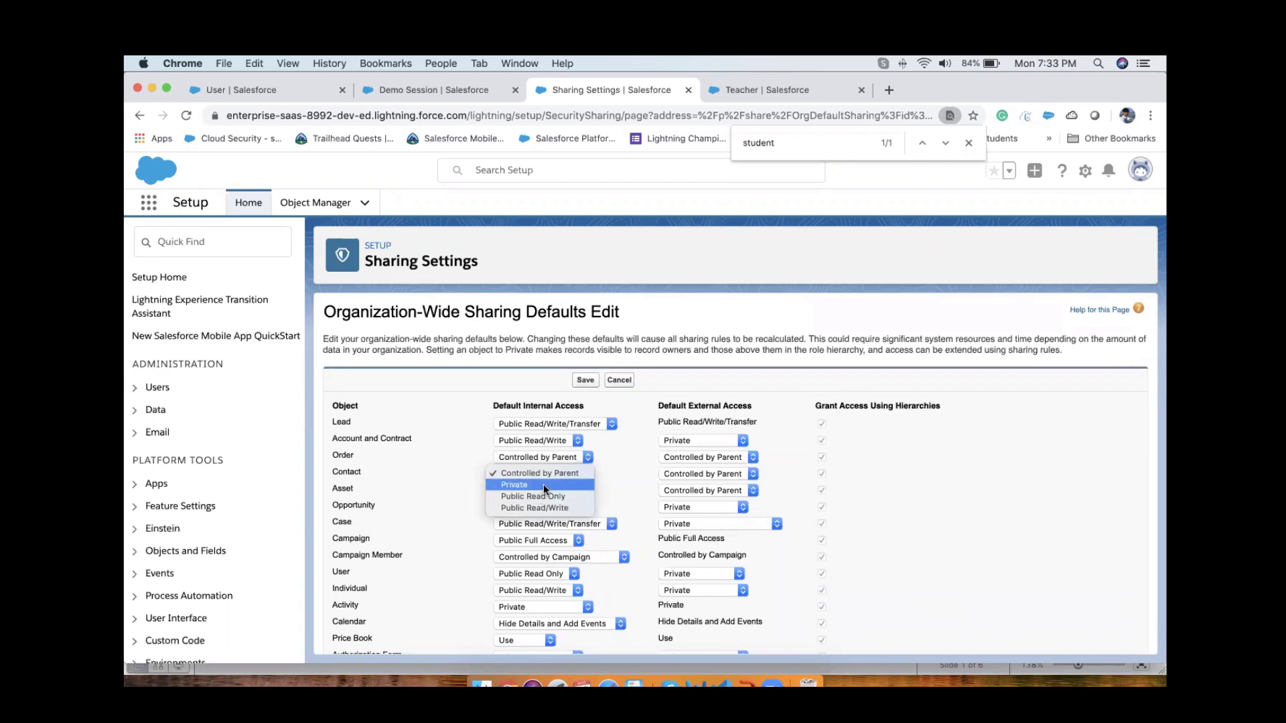
{"action": "left_click", "coordinate": [543, 484]}
{"action": "scroll", "coordinate": [609, 478], "scroll_direction": "down", "scroll_amount": 15}
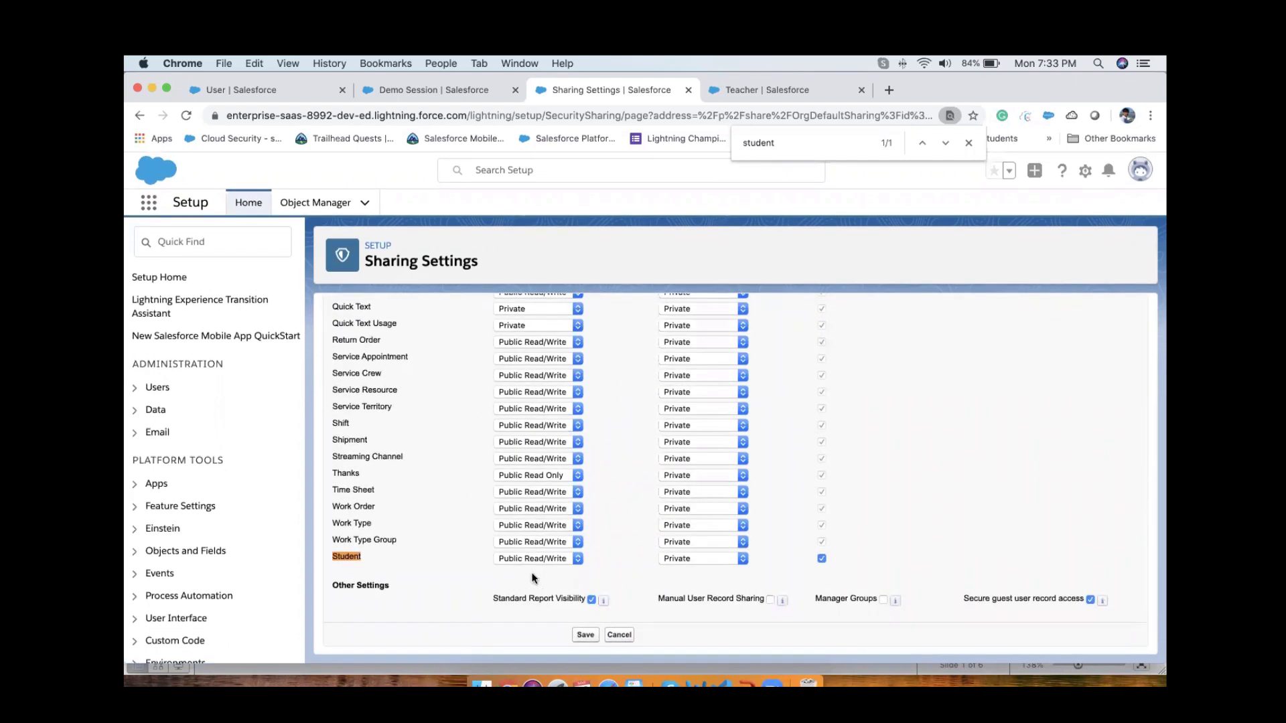
{"action": "left_click", "coordinate": [543, 558]}
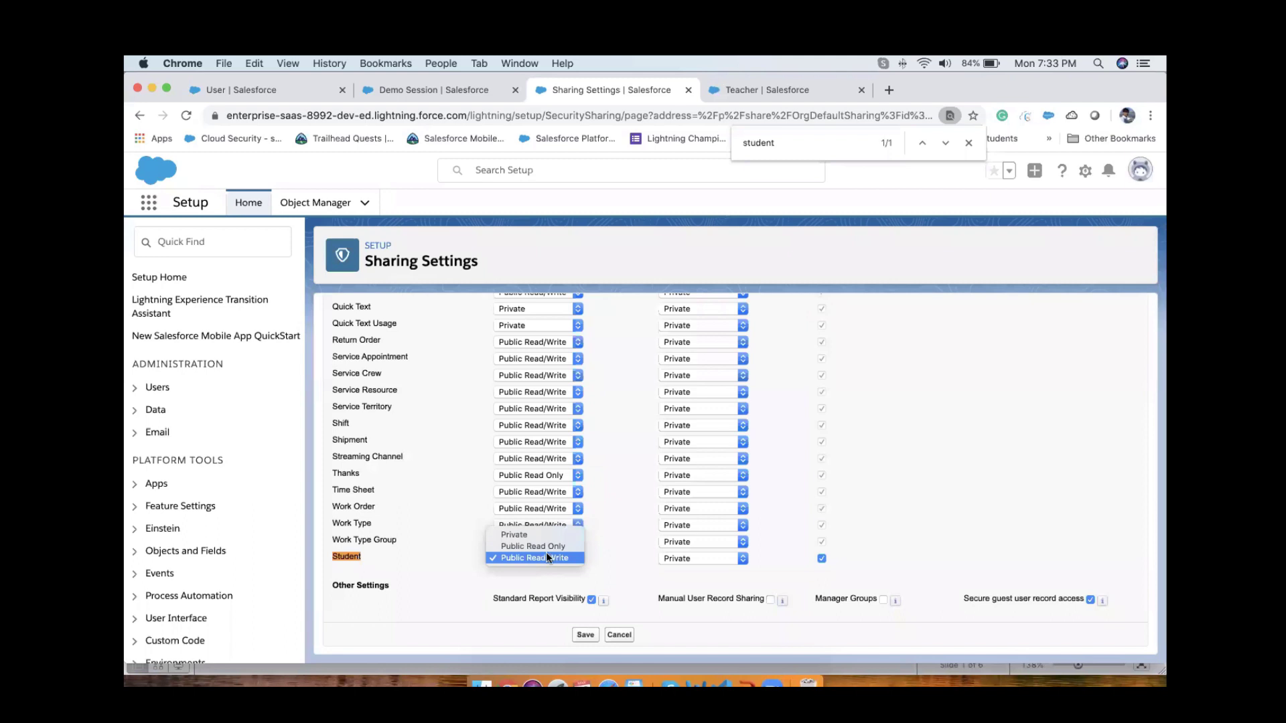
{"action": "left_click", "coordinate": [553, 546]}
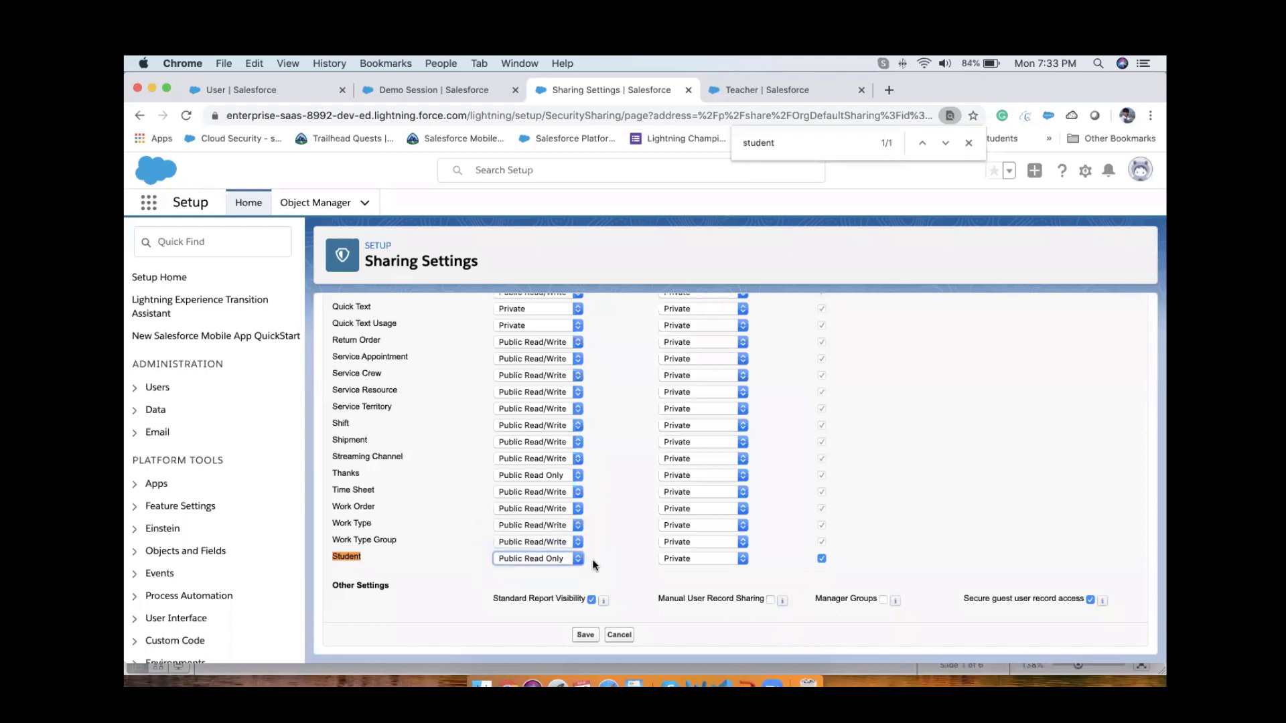
{"action": "left_click", "coordinate": [586, 635]}
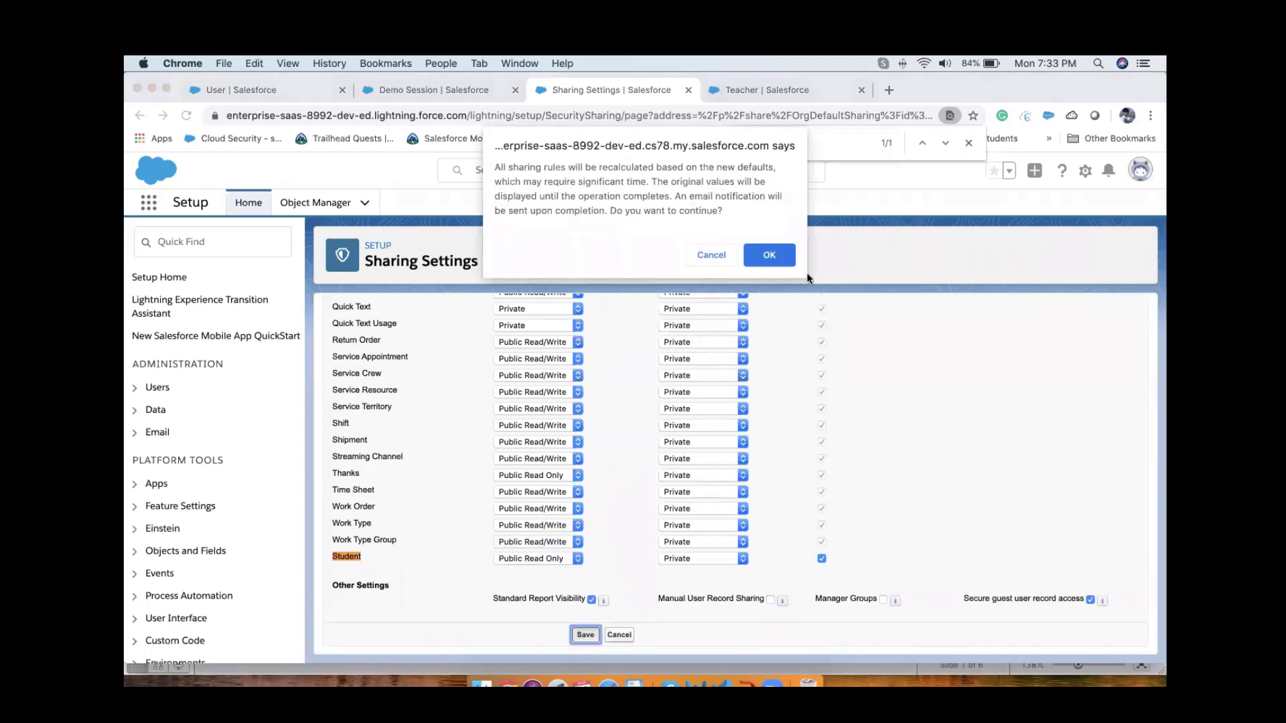
{"action": "left_click", "coordinate": [767, 257]}
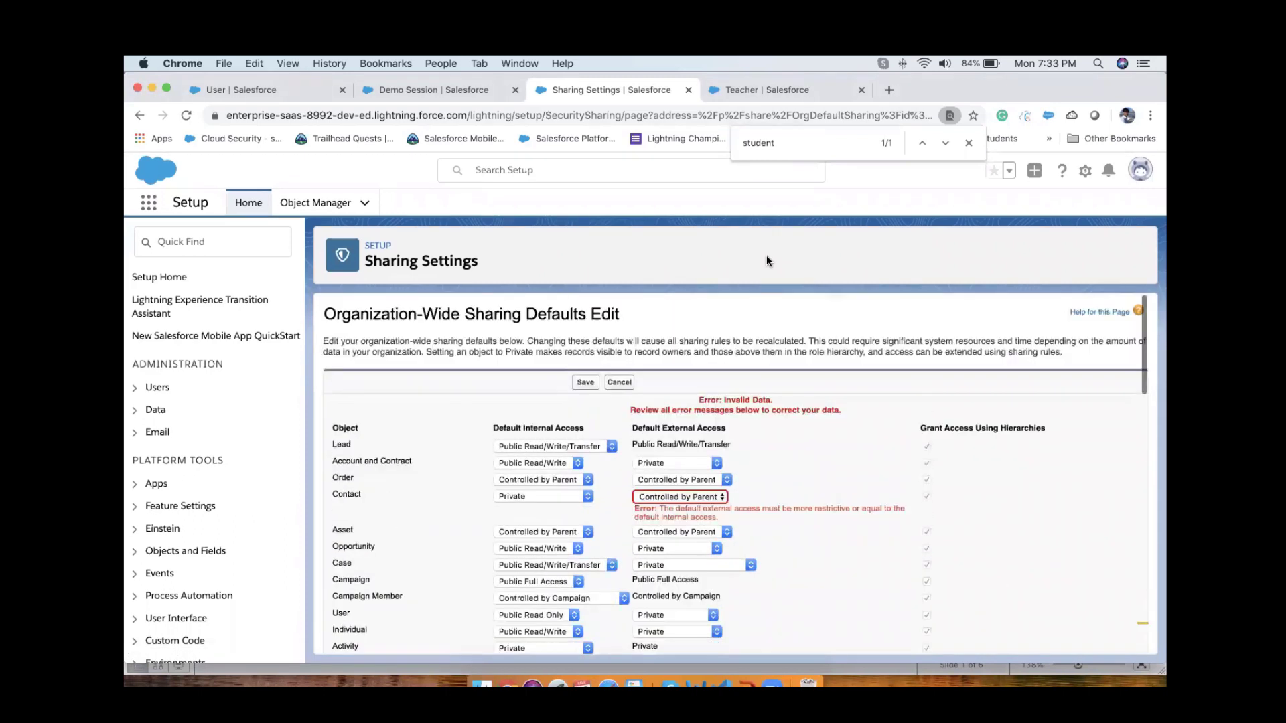
Set Contact's default external access to Private, save the organization-wide defaults, and find "student" on the Sharing Settings page.
{"action": "left_click", "coordinate": [677, 495]}
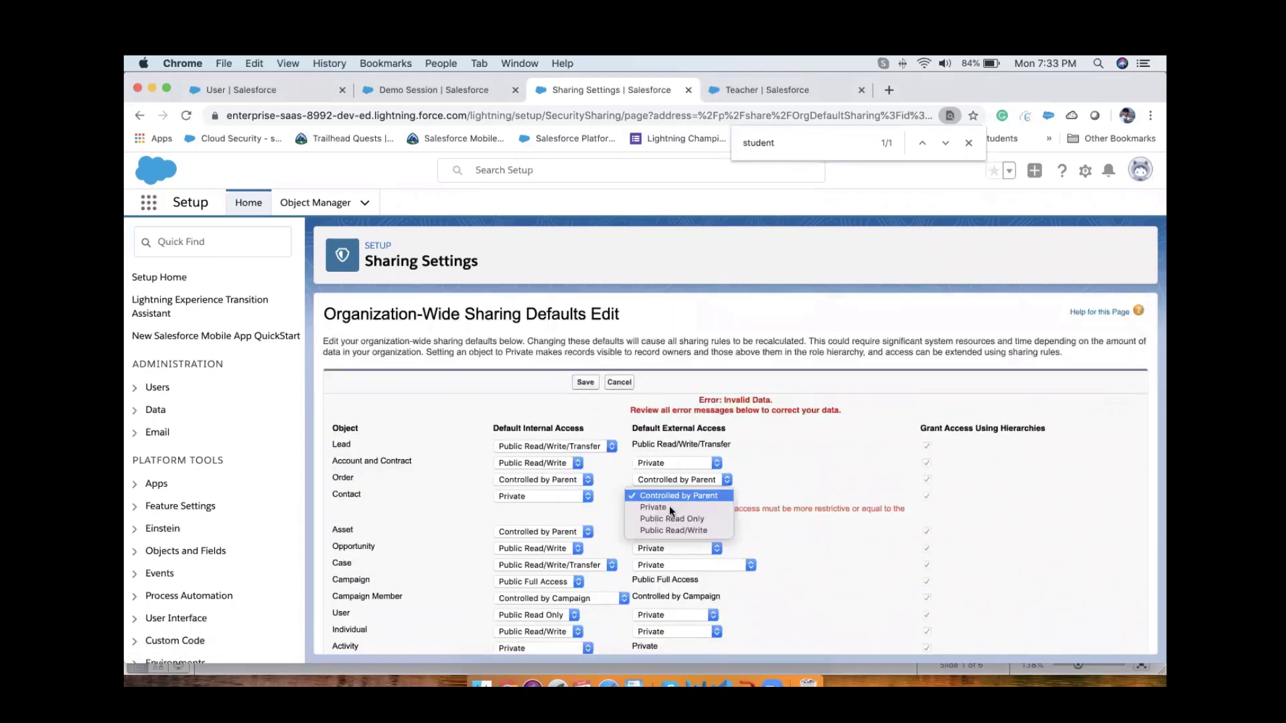
{"action": "left_click", "coordinate": [669, 507]}
{"action": "left_click", "coordinate": [586, 386]}
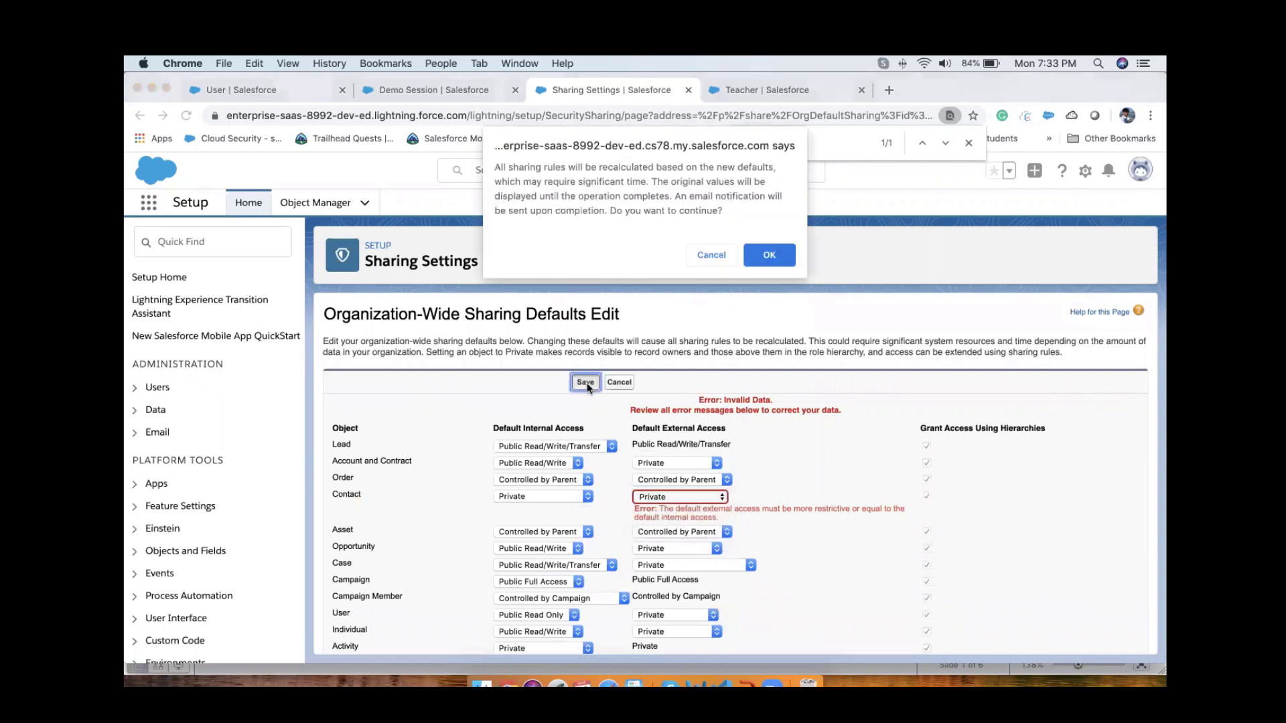
{"action": "left_click", "coordinate": [777, 249]}
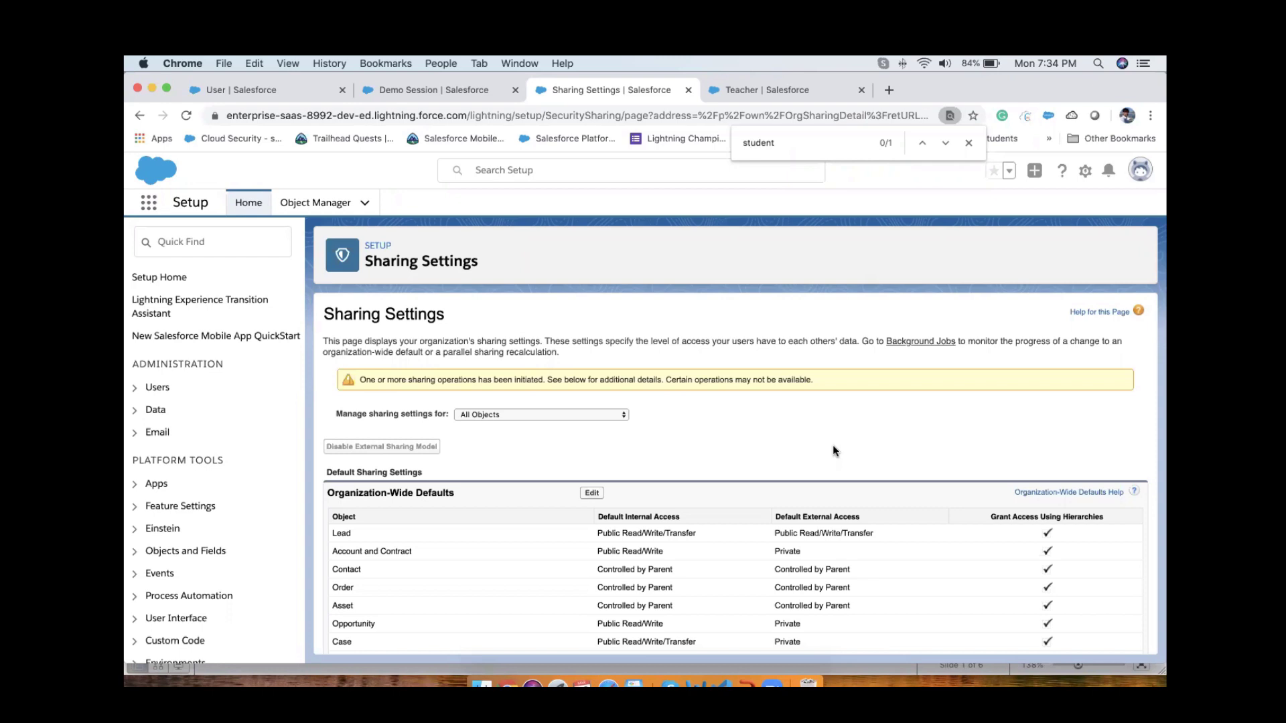
{"action": "key", "text": "Return"}
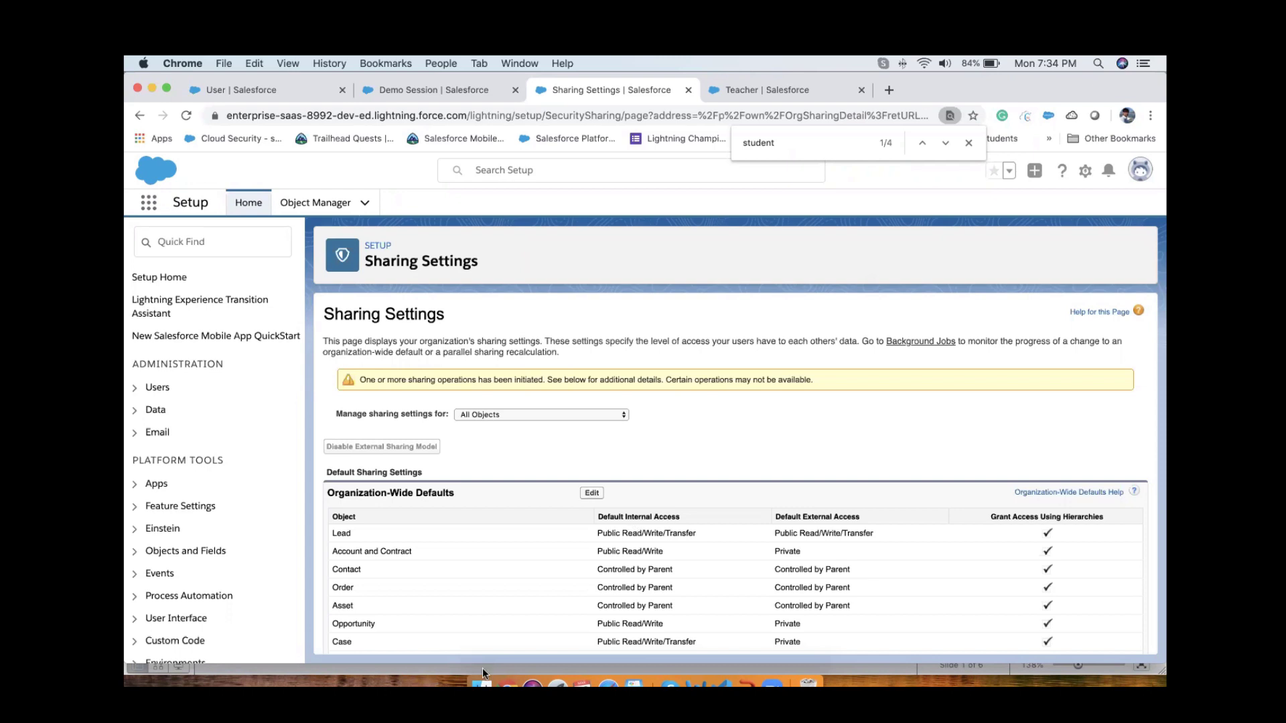
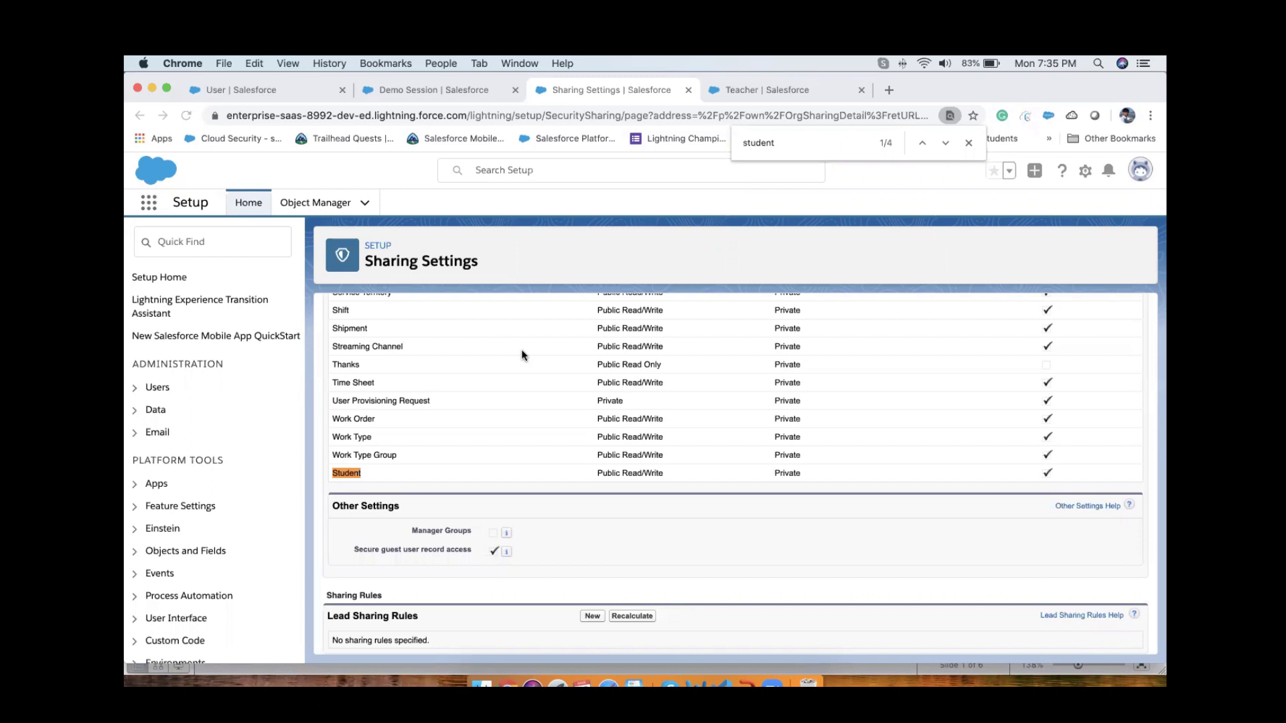
Open the User contact from the Demo Session account and view its details on the already open User page.
{"action": "left_click", "coordinate": [465, 94]}
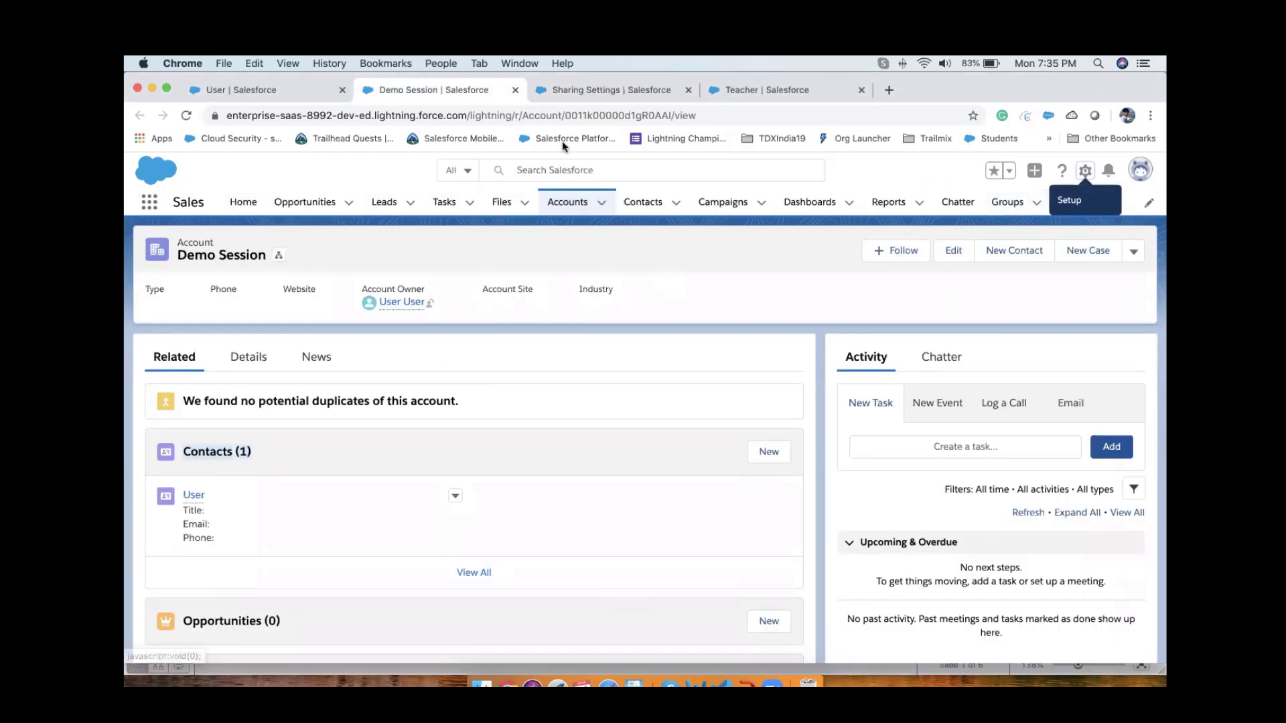
{"action": "left_click", "coordinate": [193, 495]}
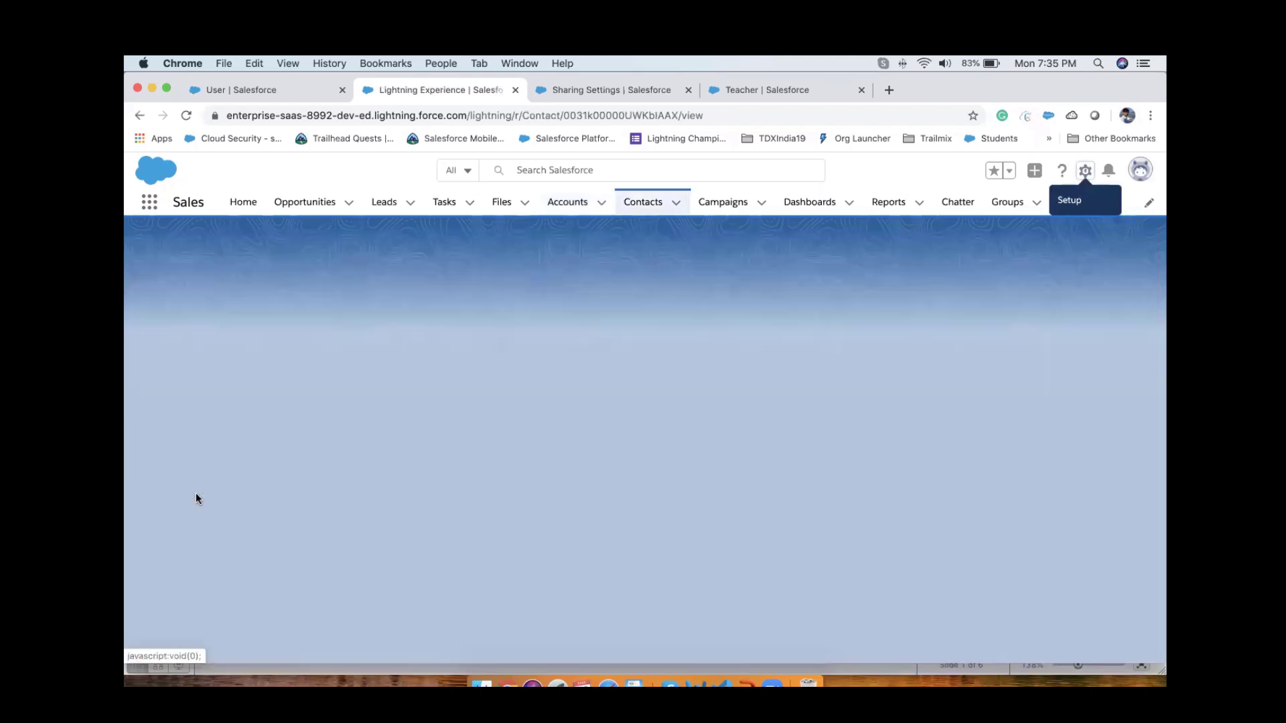
{"action": "left_click", "coordinate": [276, 89]}
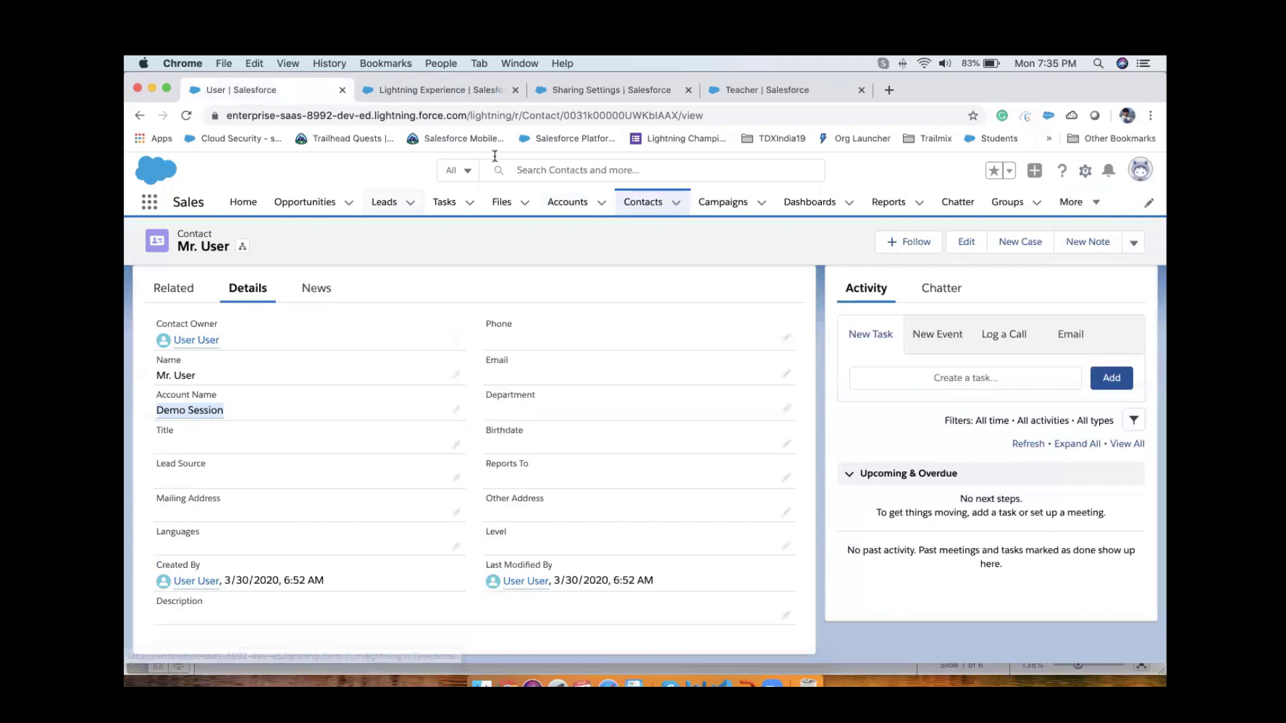
Open the Teacher contact from the All Contacts list view and delete it.
{"action": "left_click", "coordinate": [641, 202]}
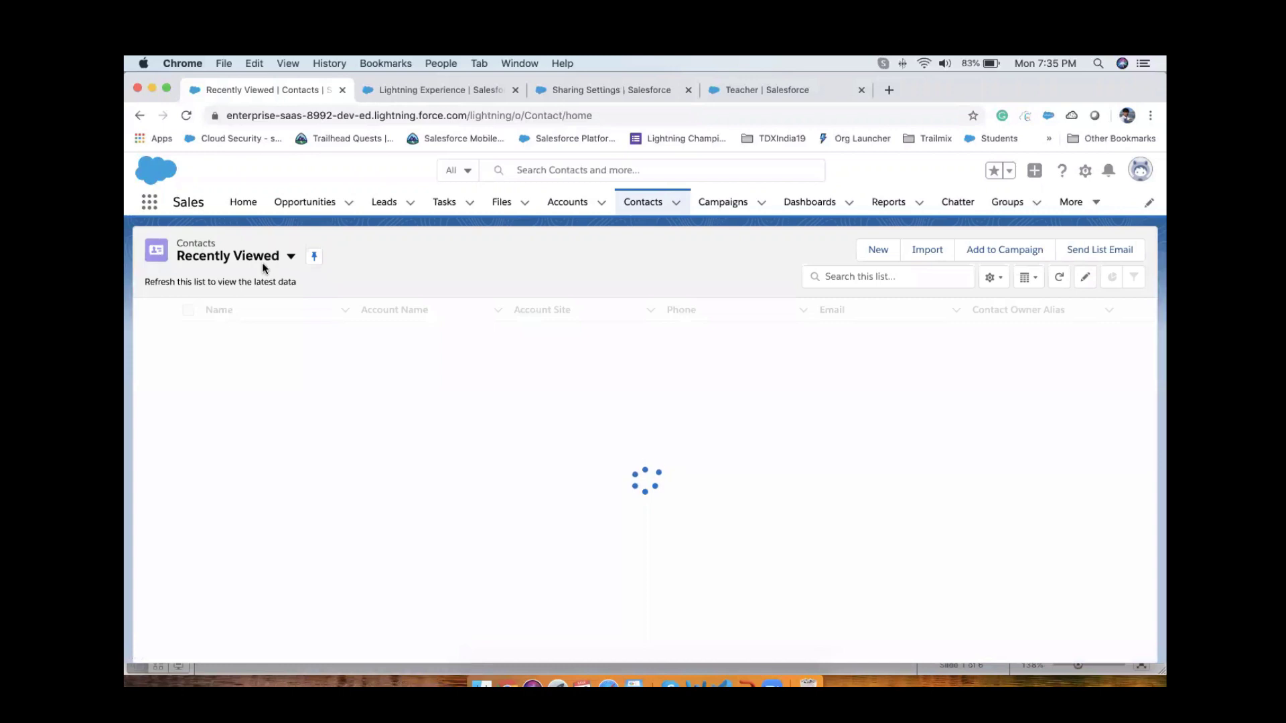
{"action": "left_click", "coordinate": [288, 259]}
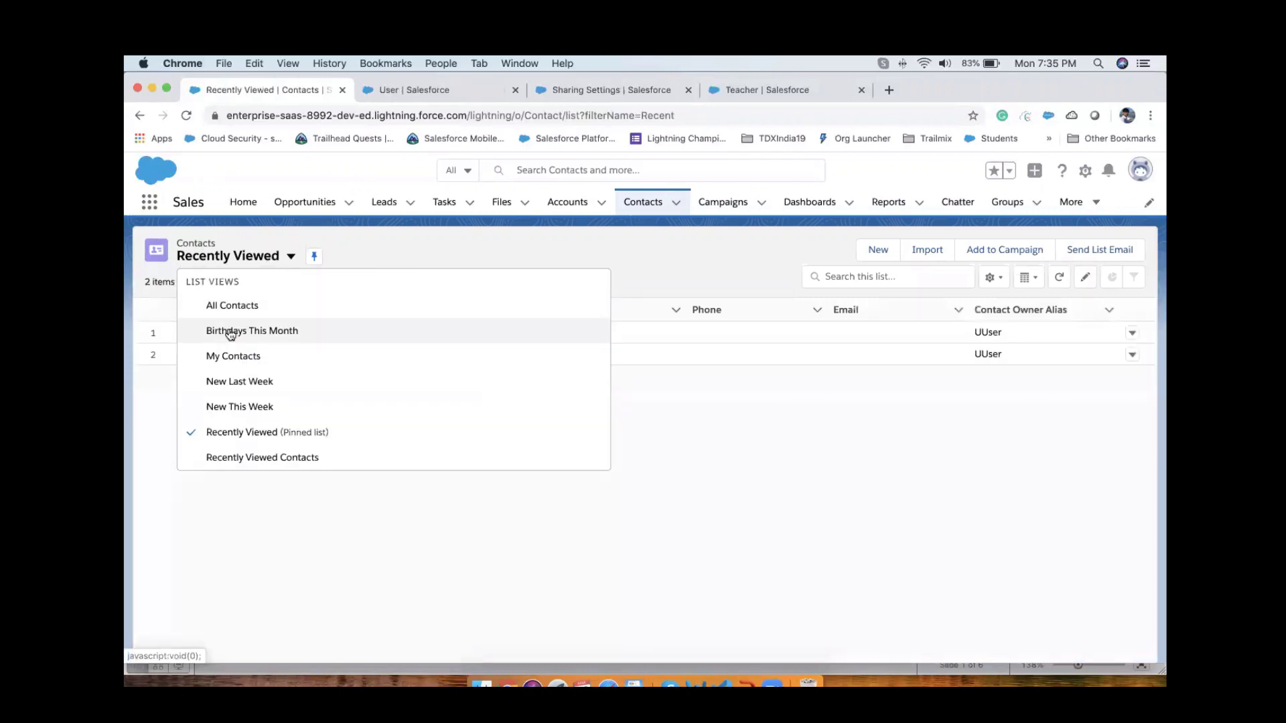
{"action": "left_click", "coordinate": [232, 306]}
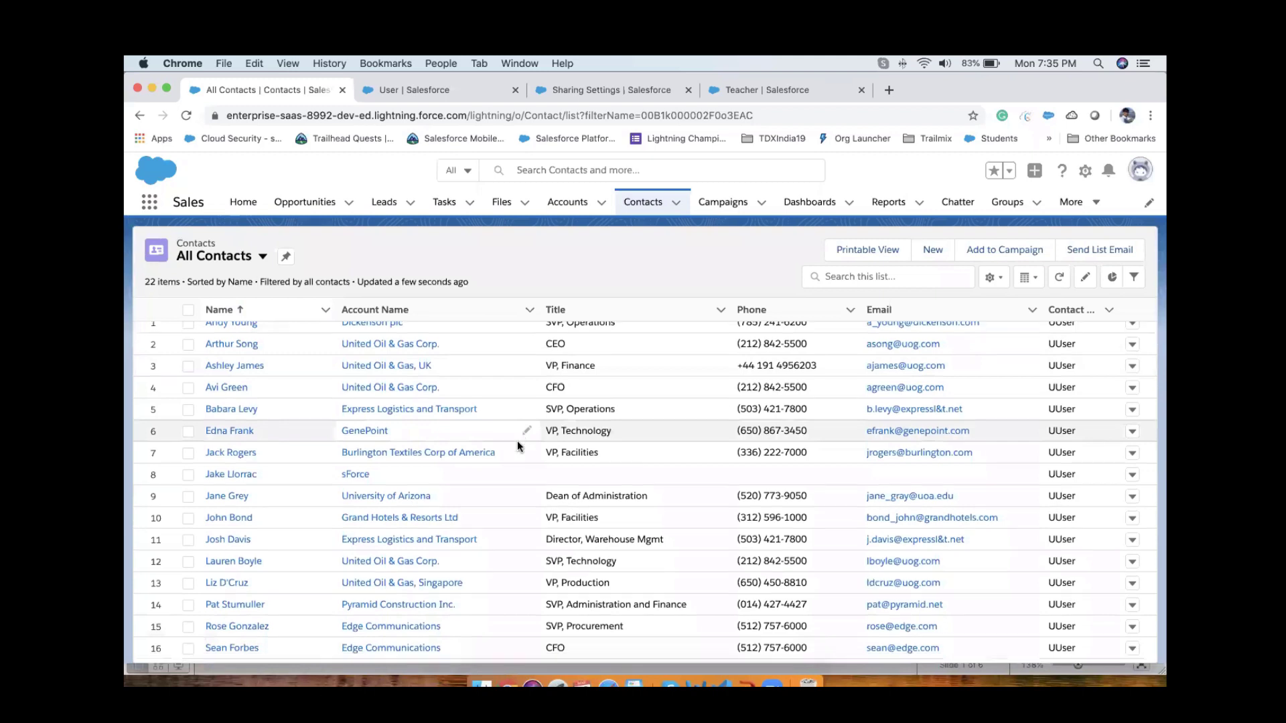
{"action": "scroll", "coordinate": [516, 441], "scroll_direction": "down", "scroll_amount": 3}
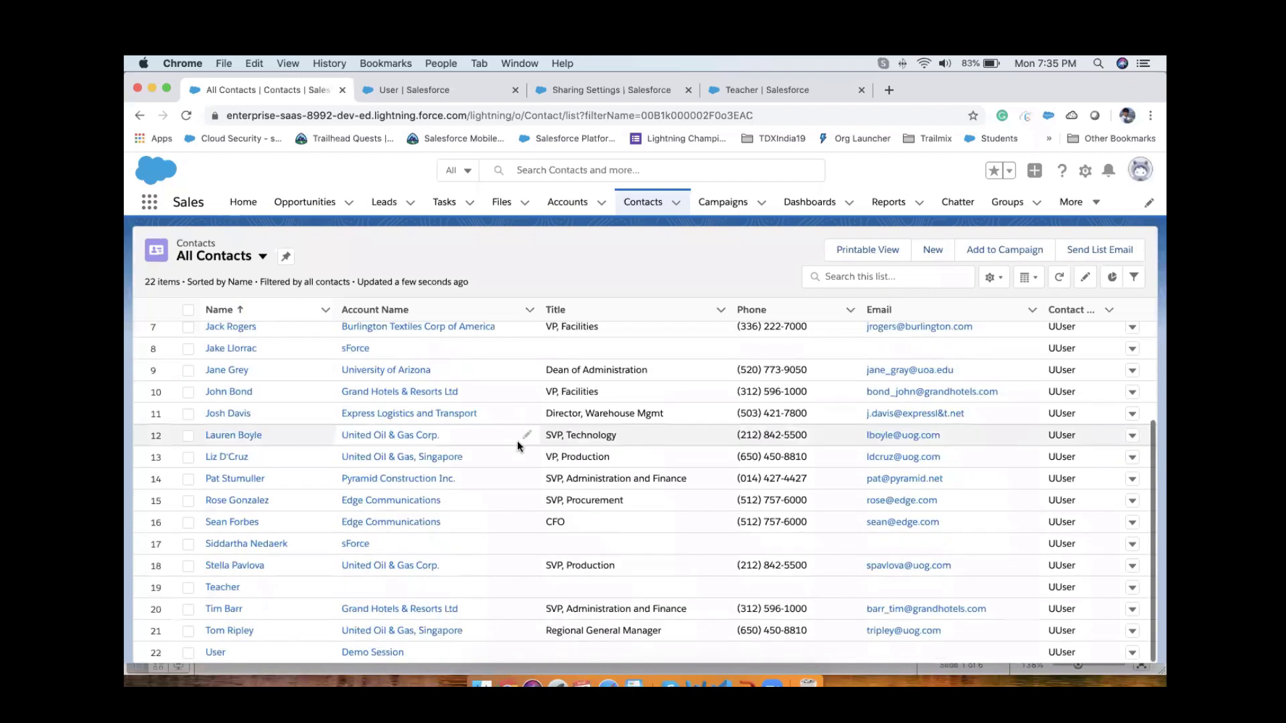
{"action": "left_click", "coordinate": [218, 588]}
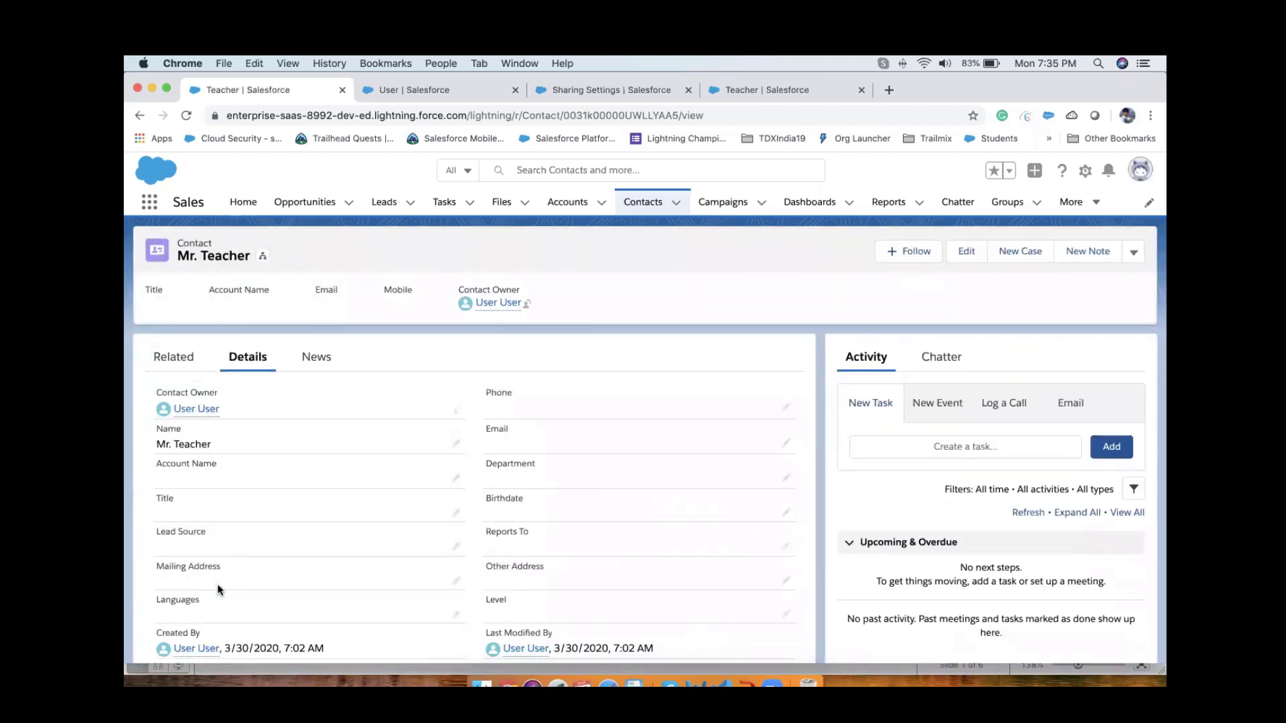
{"action": "left_click", "coordinate": [1136, 256]}
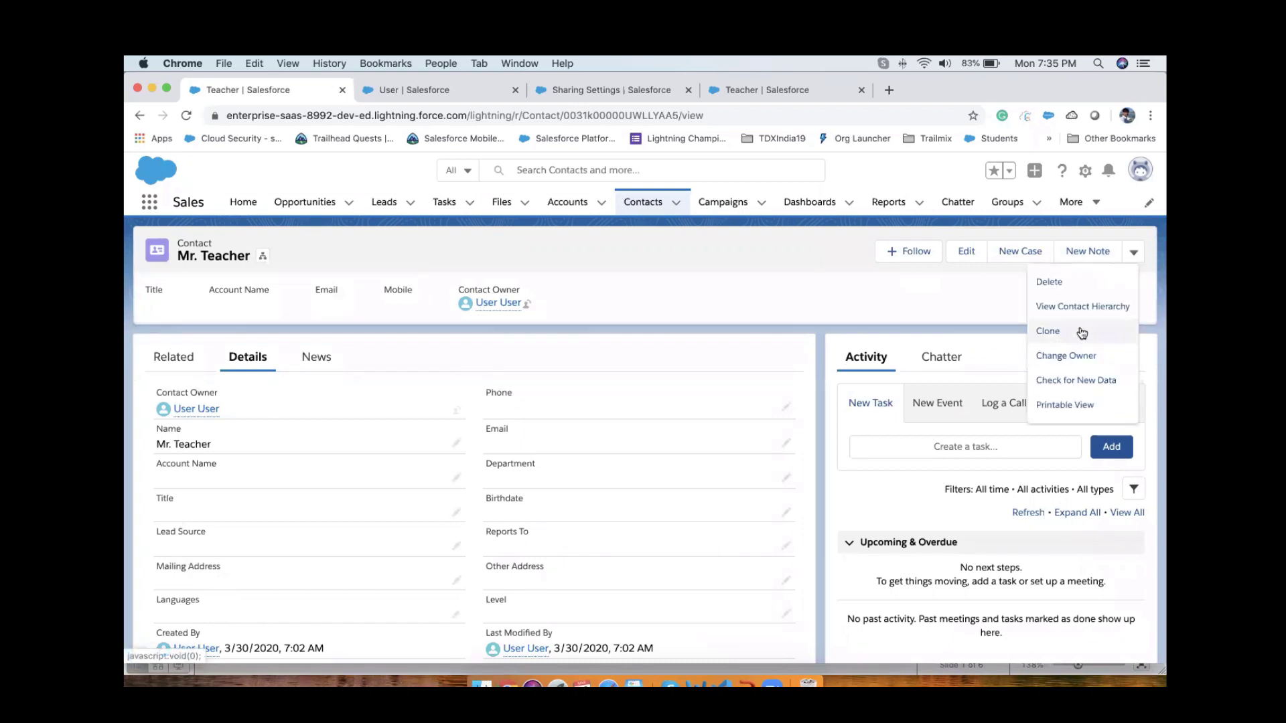
{"action": "left_click", "coordinate": [1047, 282]}
{"action": "left_click", "coordinate": [837, 448]}
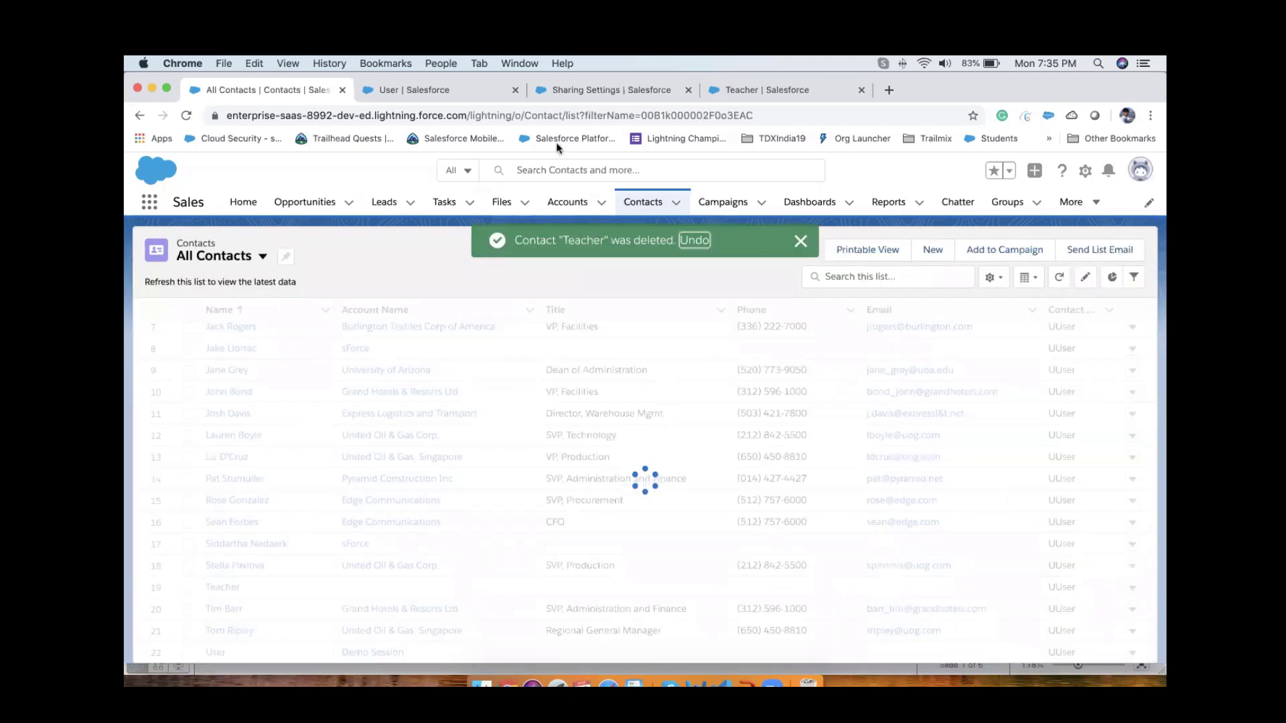
Find Students by searching the apps and items for "stu", examine Demo Student's Contact field, and return to the All Contacts list.
{"action": "left_click", "coordinate": [450, 94]}
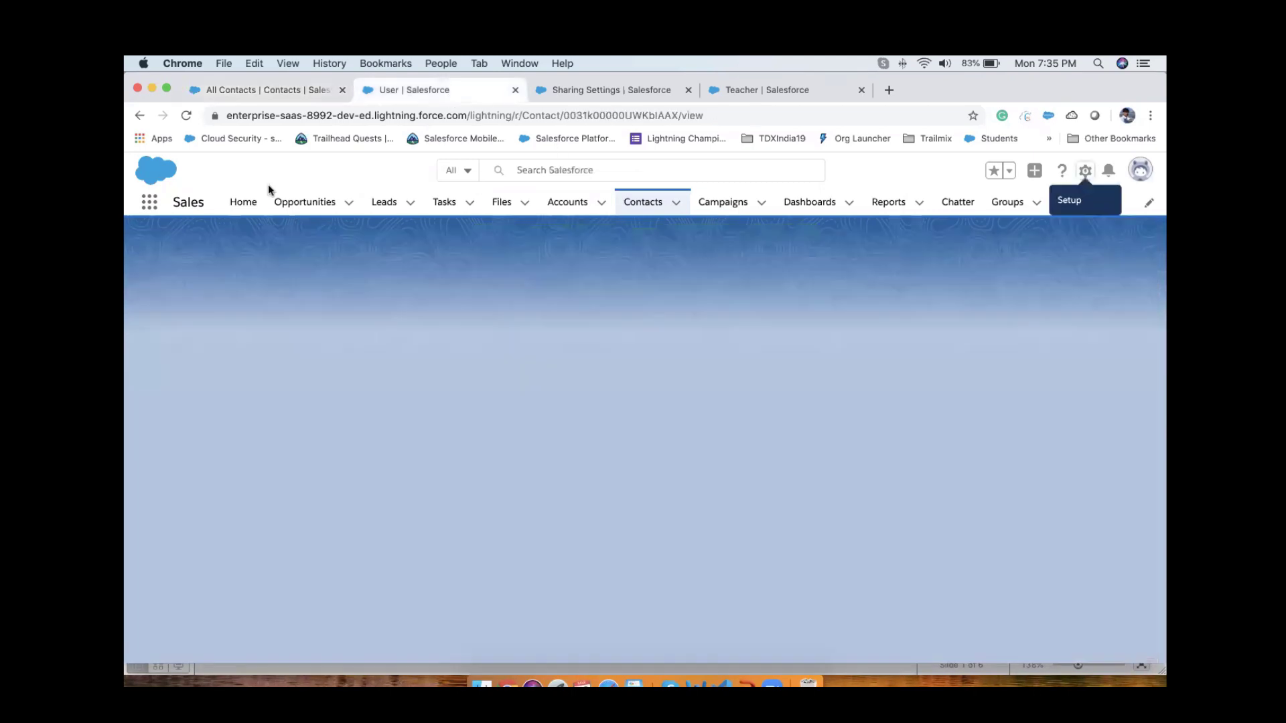
{"action": "left_click", "coordinate": [150, 202]}
{"action": "type", "text": "stu"}
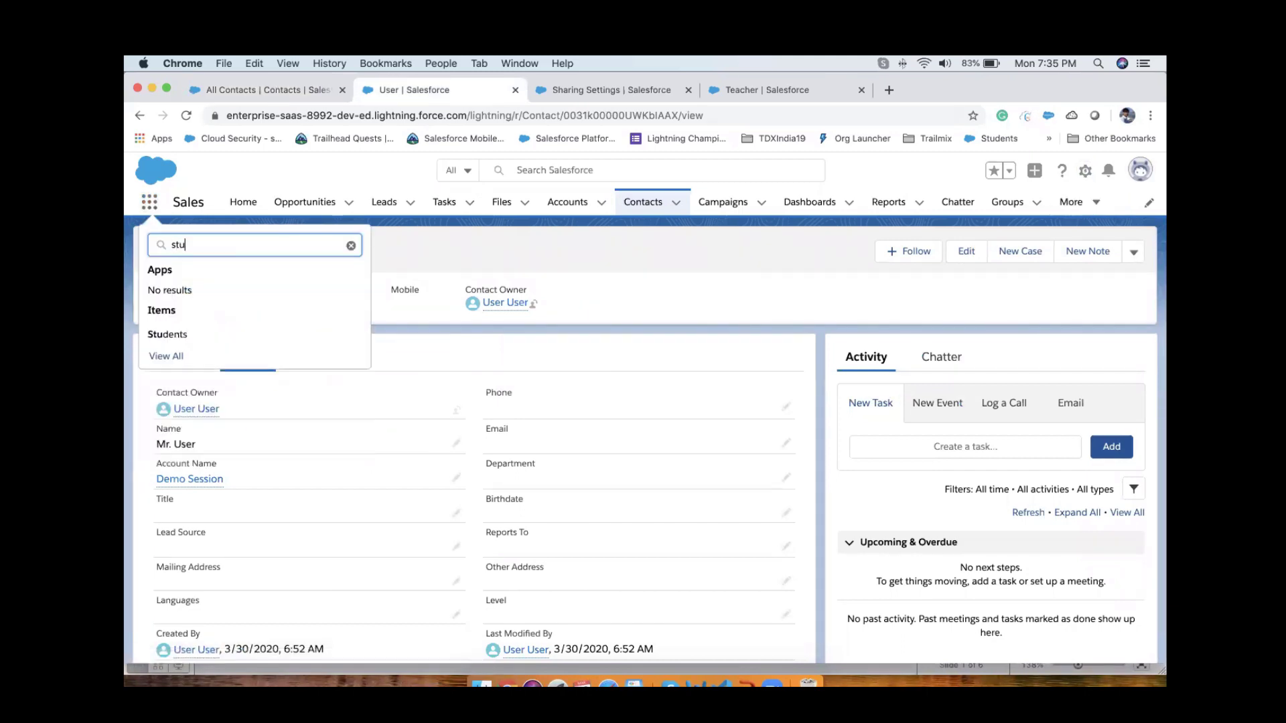
{"action": "left_click", "coordinate": [163, 335]}
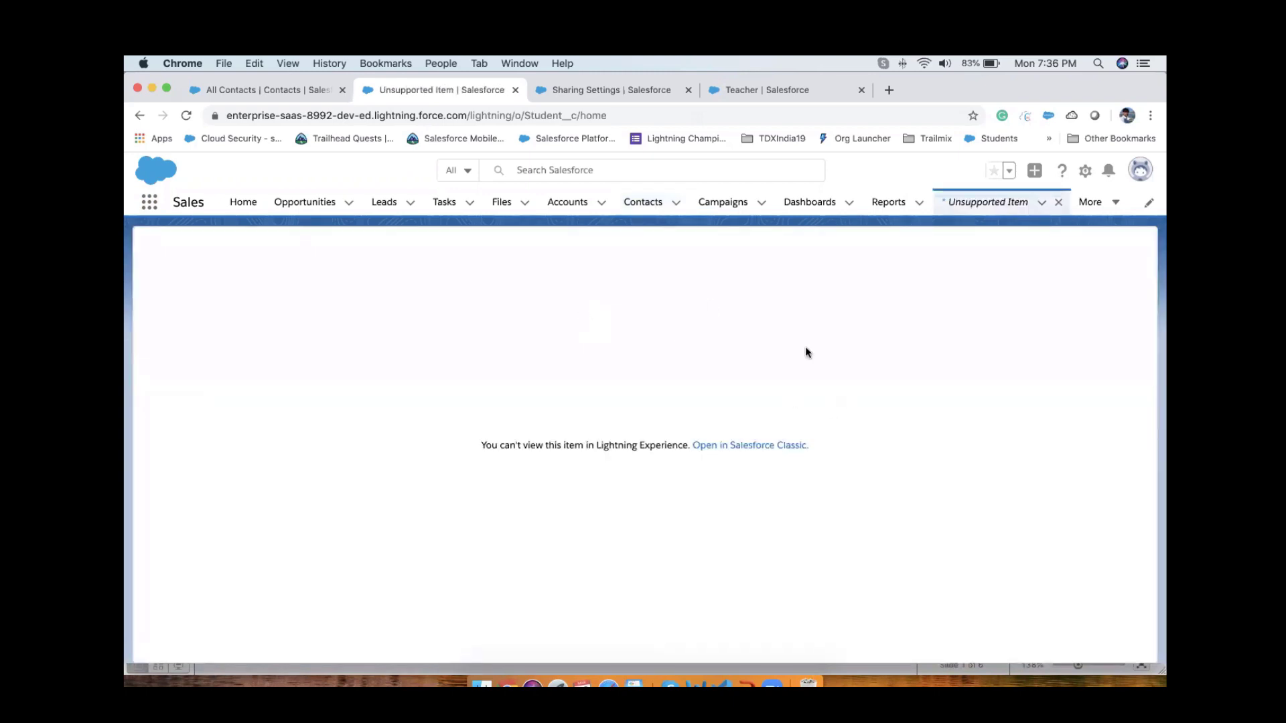
{"action": "left_click", "coordinate": [180, 117]}
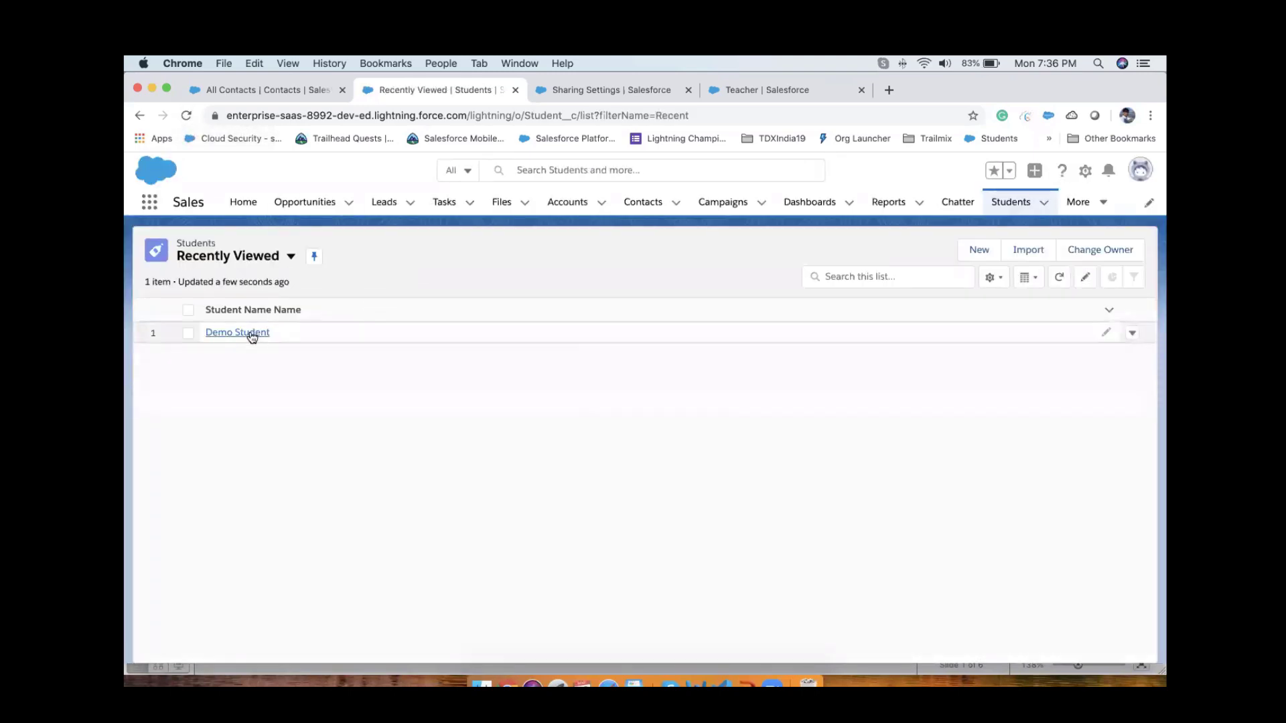
{"action": "left_click", "coordinate": [251, 334]}
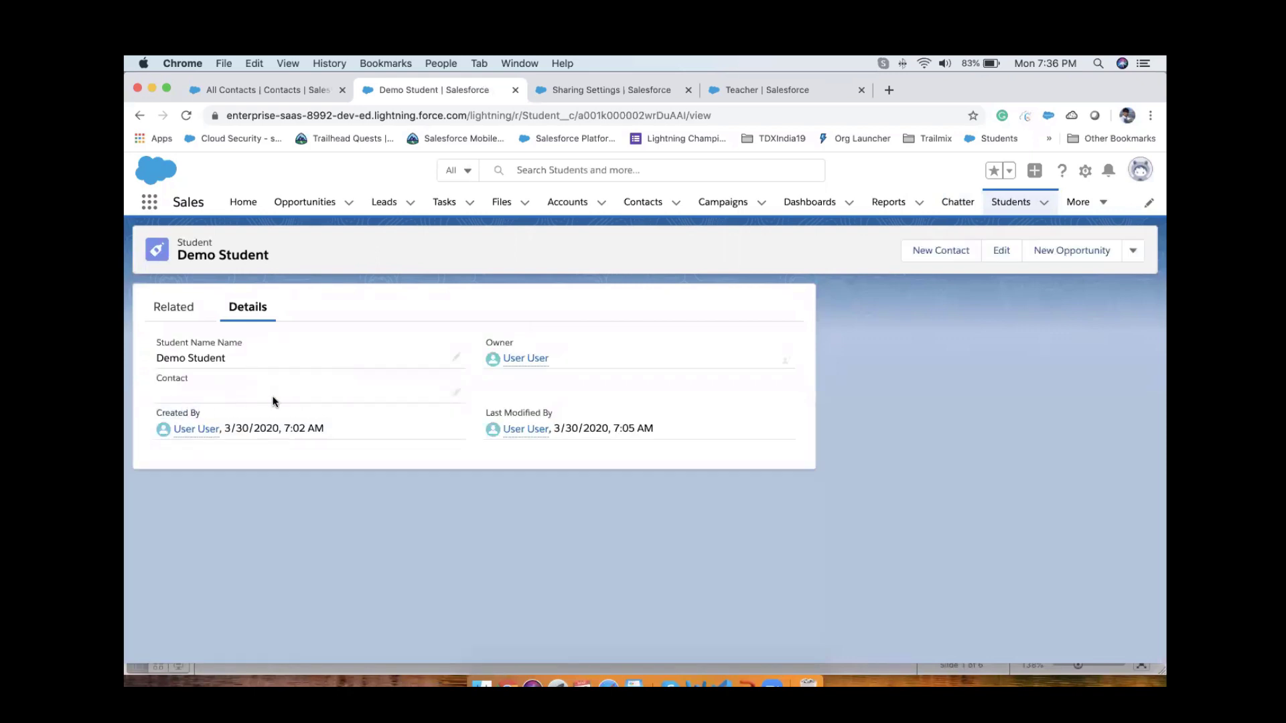
{"action": "left_click", "coordinate": [252, 89]}
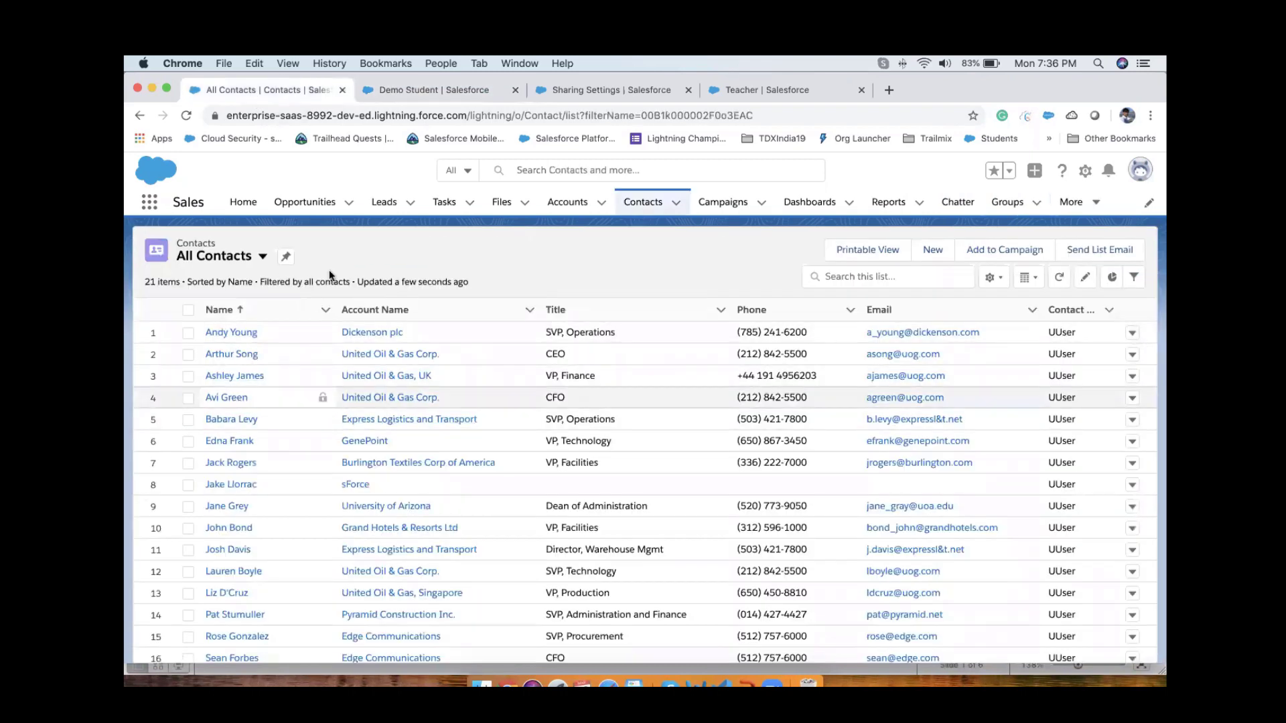